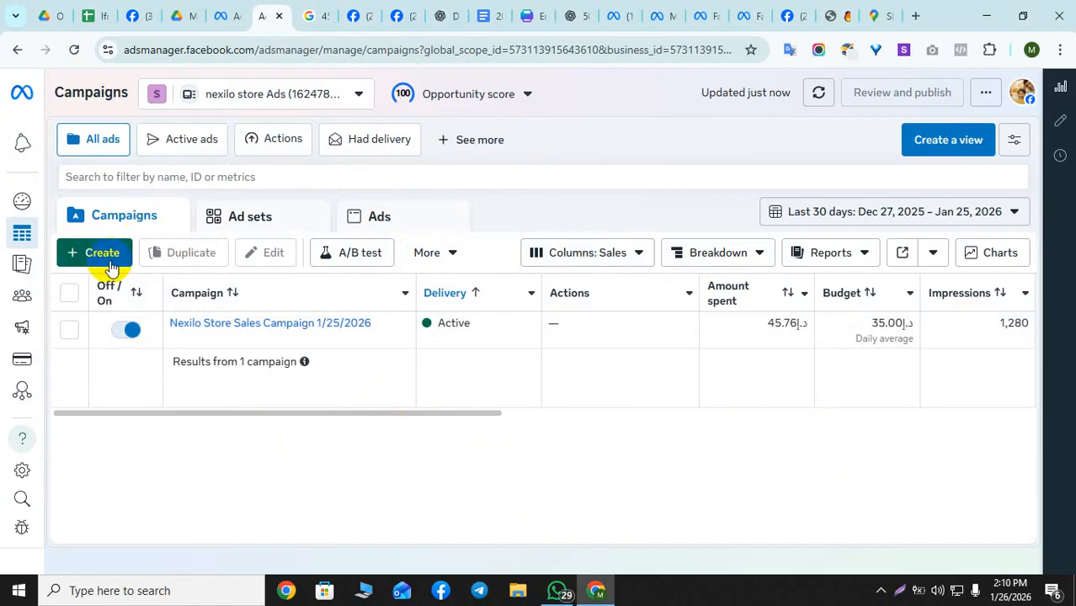
# Create a new auction campaign with the Sales objective and continue to its settings.
pyautogui.click(106, 261)
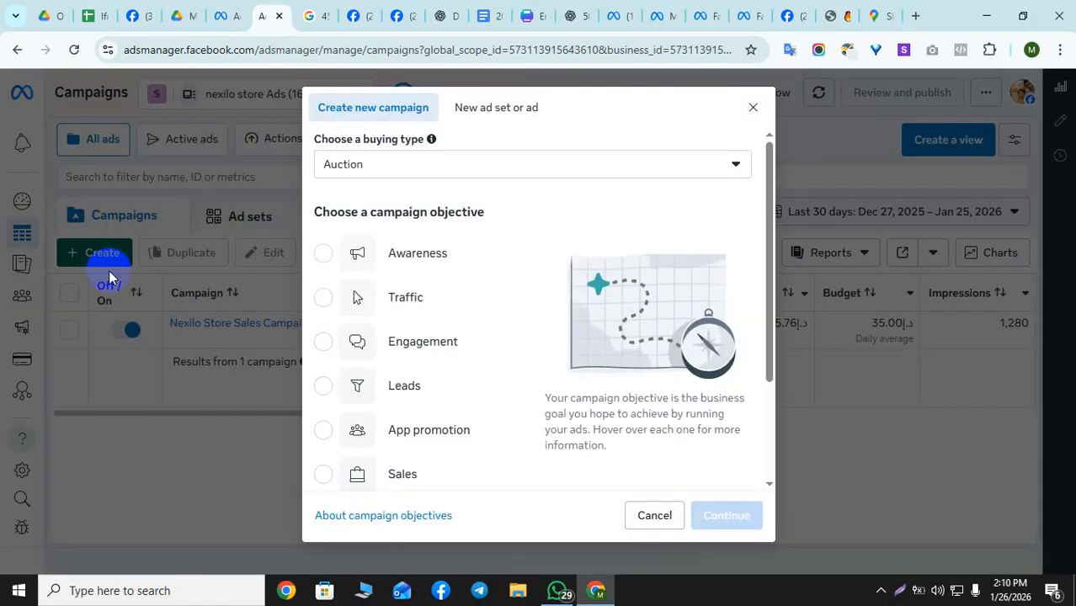
pyautogui.scroll(-3, 456, 327)
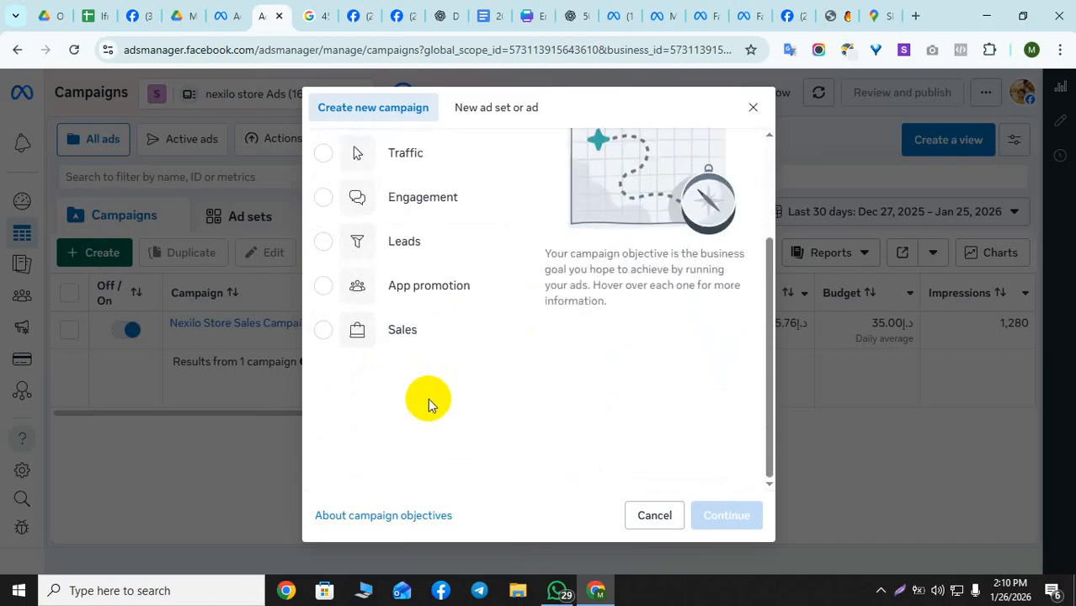
pyautogui.click(402, 341)
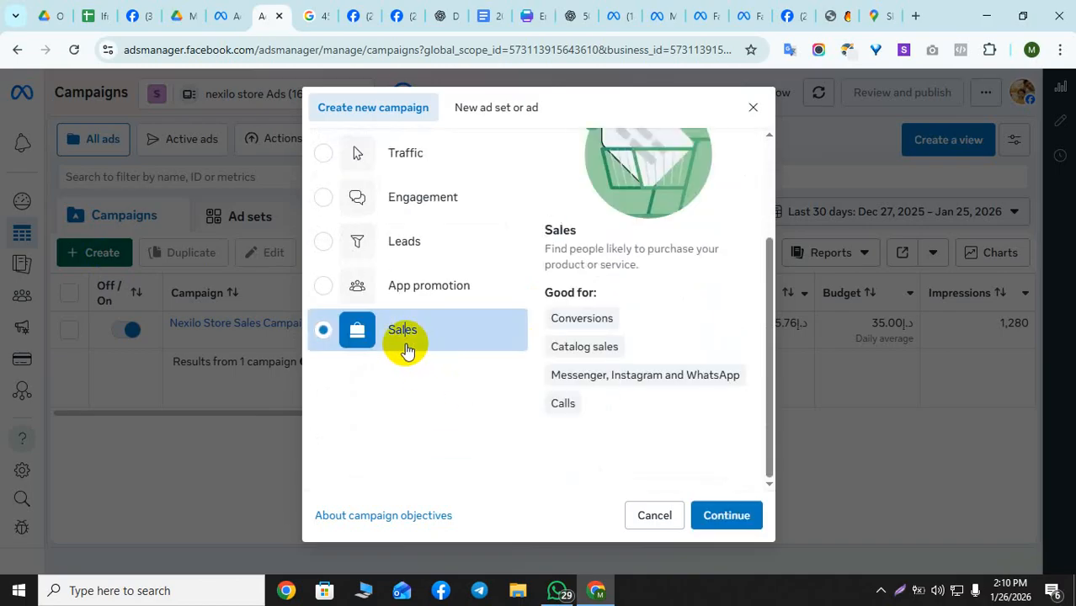
pyautogui.click(741, 518)
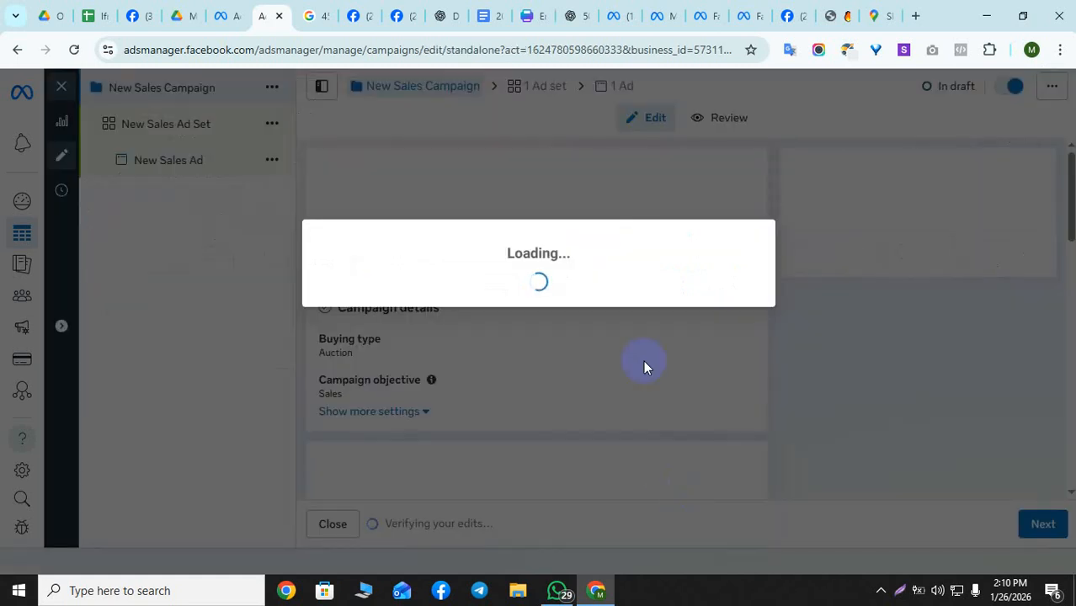
pyautogui.click(884, 593)
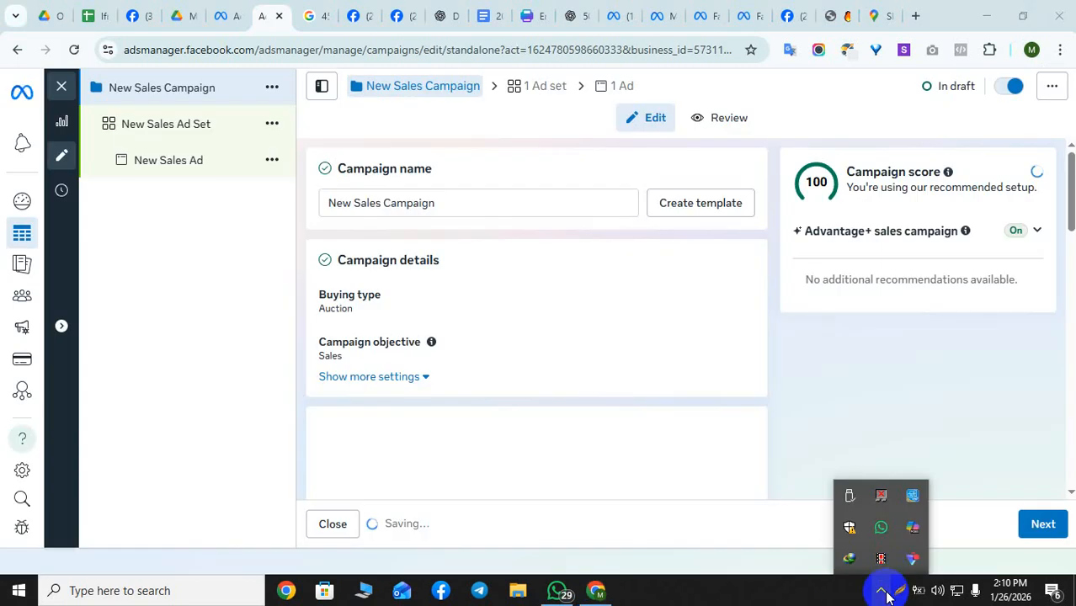
pyautogui.click(881, 559)
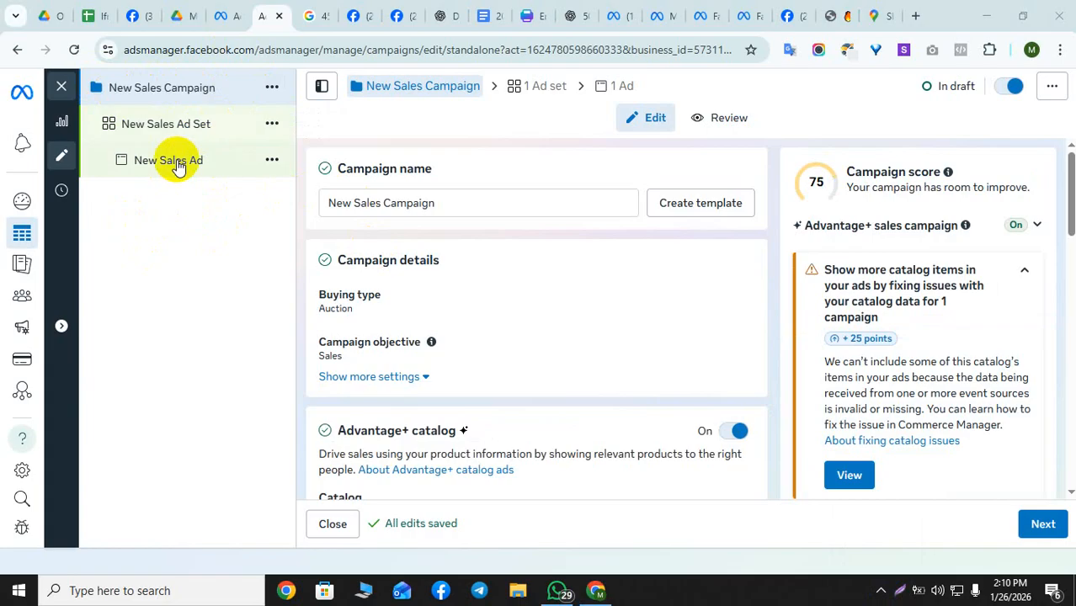
# Rename the new sales campaign as "Nexilo Store - 1/26/2026".
pyautogui.moveTo(482, 210); pyautogui.dragTo(320, 207)
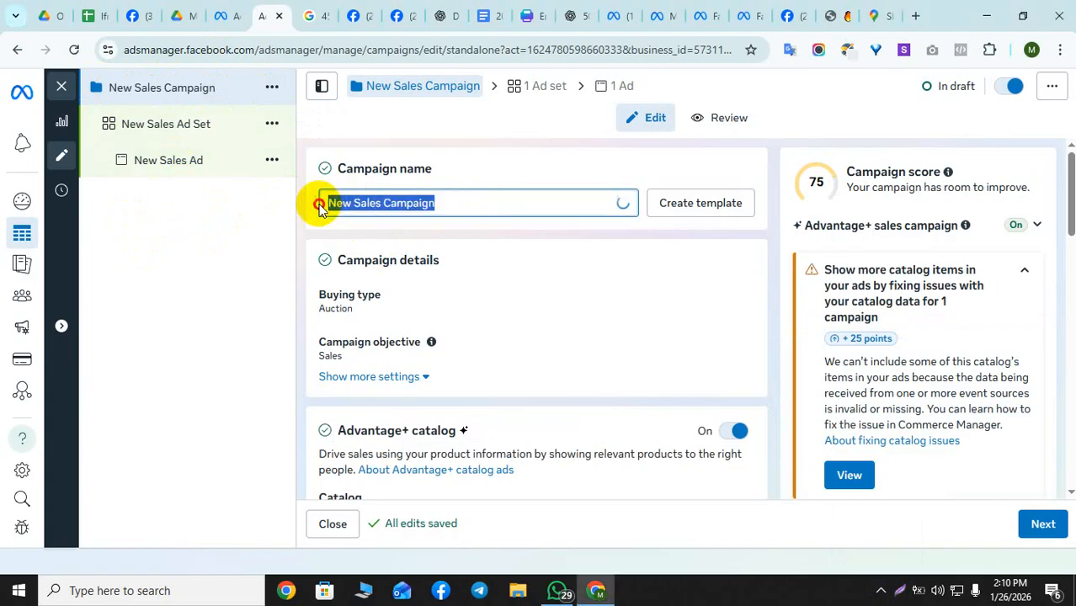
pyautogui.press('BackSpace')
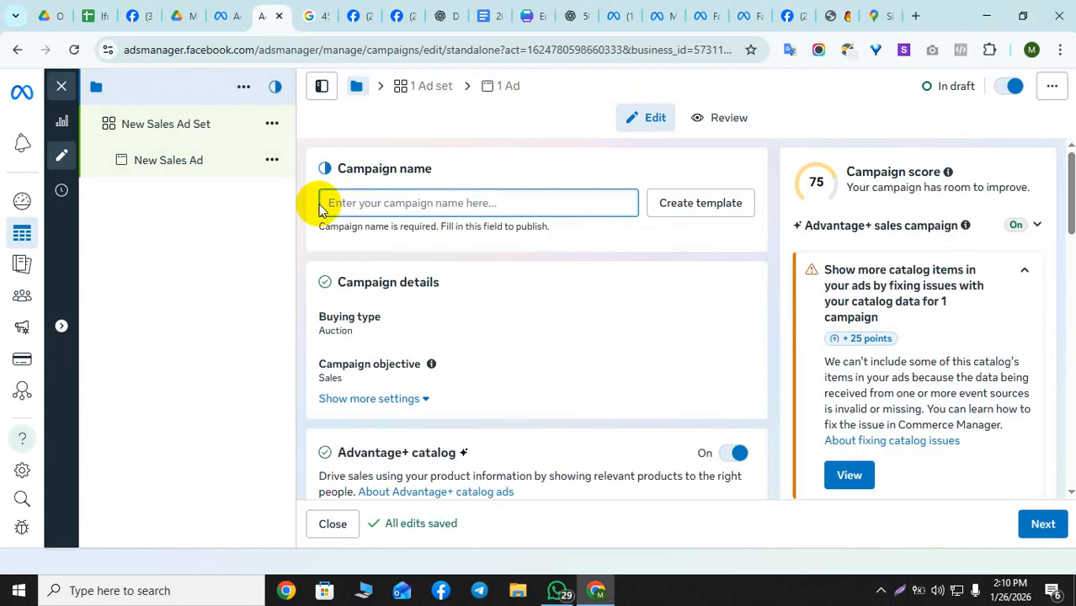
pyautogui.write('N')
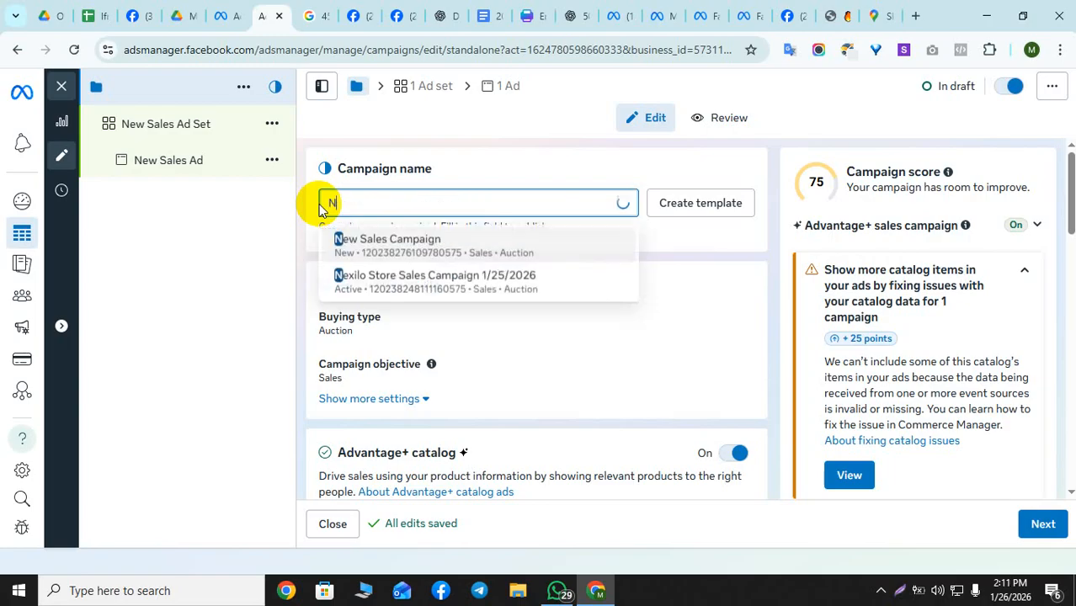
pyautogui.write('exilo Sto')
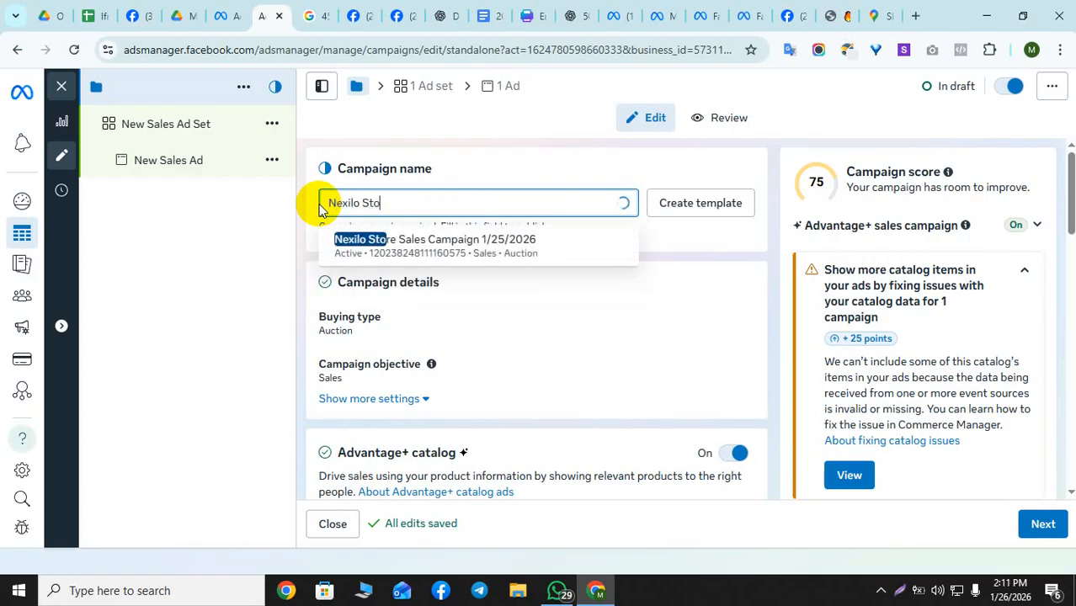
pyautogui.write('re -')
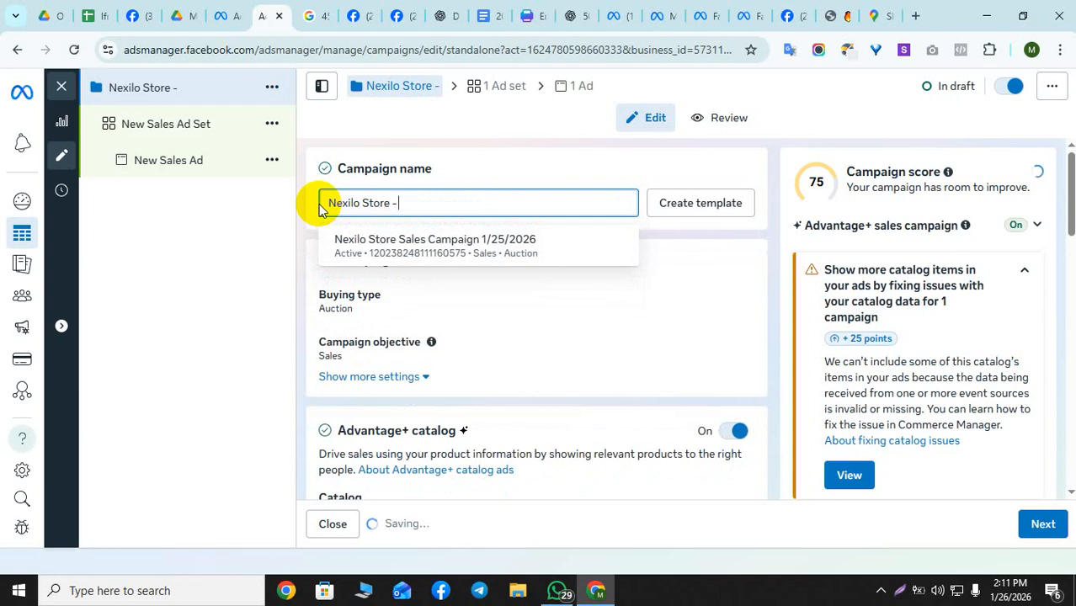
pyautogui.write(' 1/26')
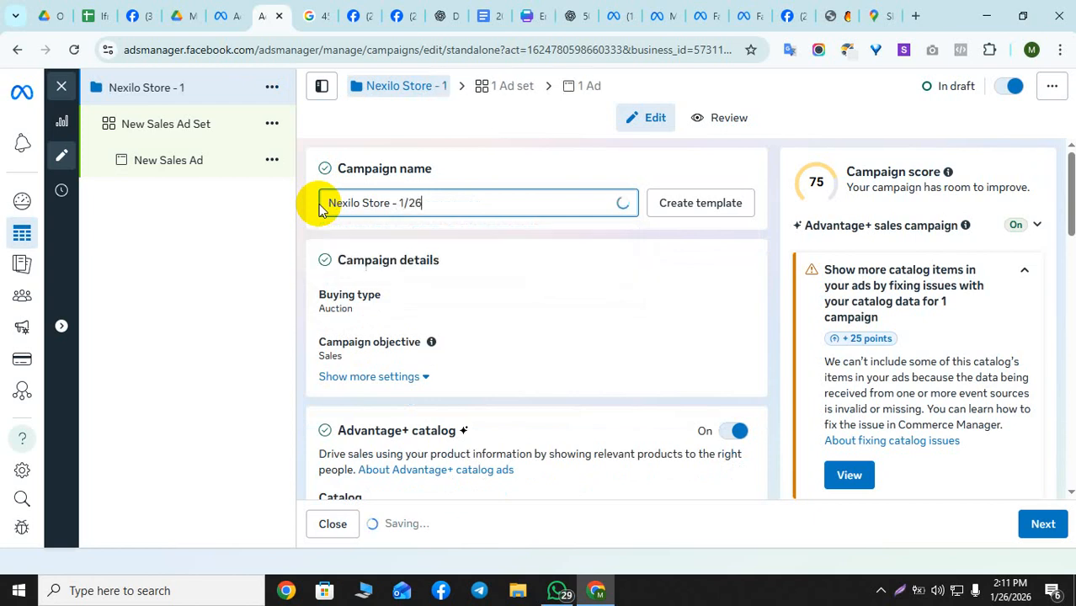
pyautogui.write('/202')
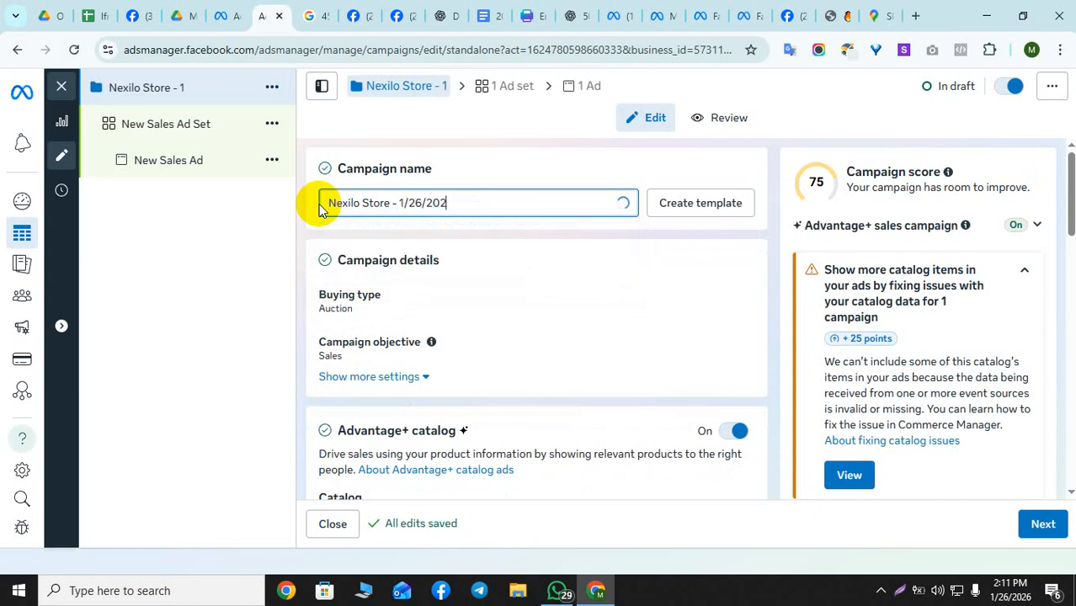
pyautogui.write('6')
pyautogui.click(137, 287)
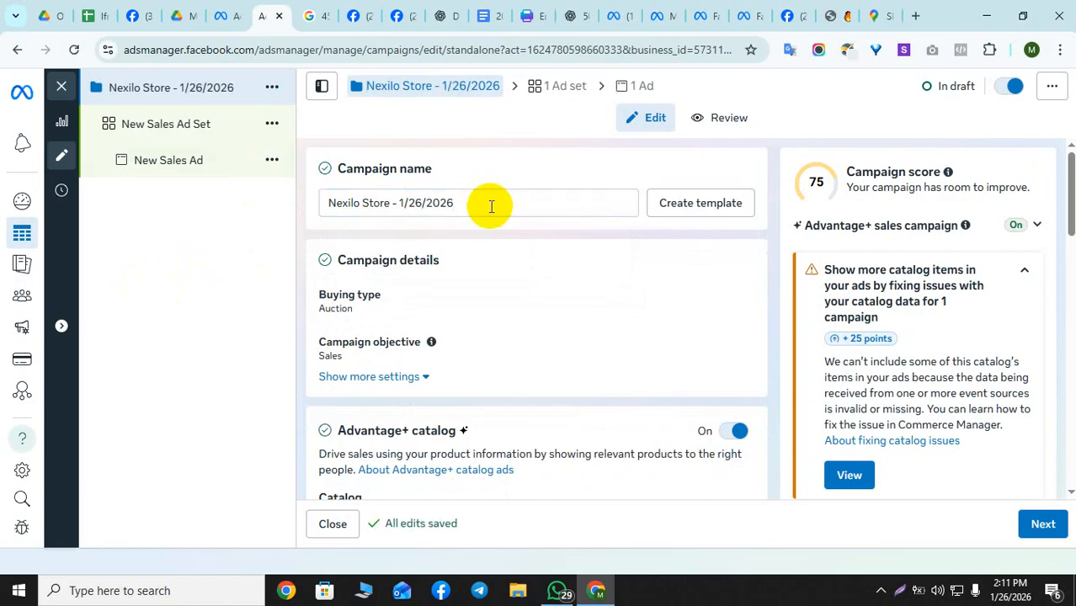
# Turn off the Advantage+ catalog option for the campaign.
pyautogui.scroll(-1, 520, 268)
pyautogui.scroll(-3, 520, 266)
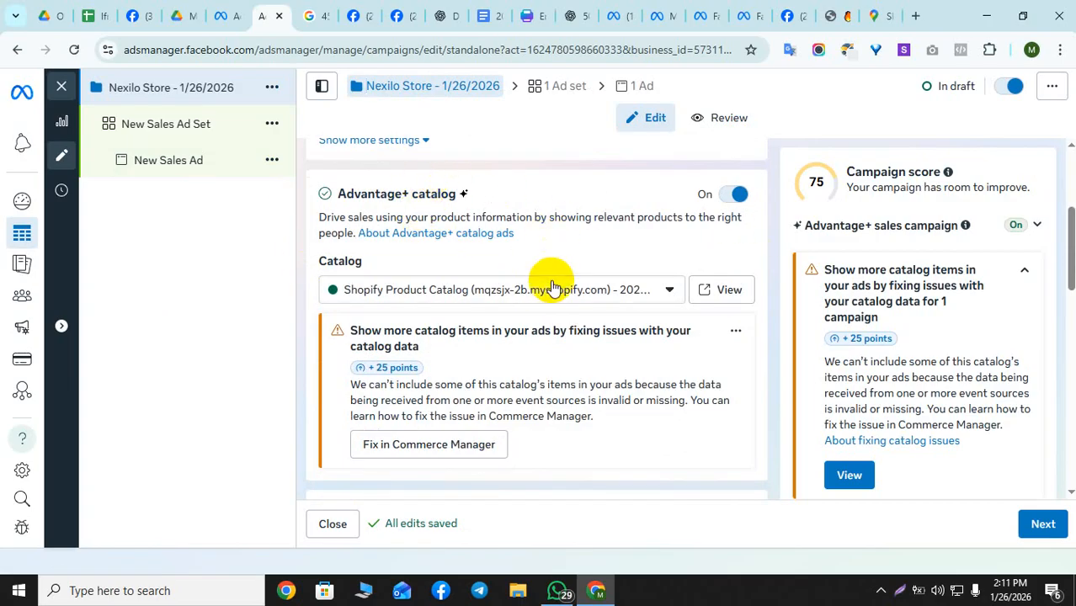
pyautogui.click(734, 194)
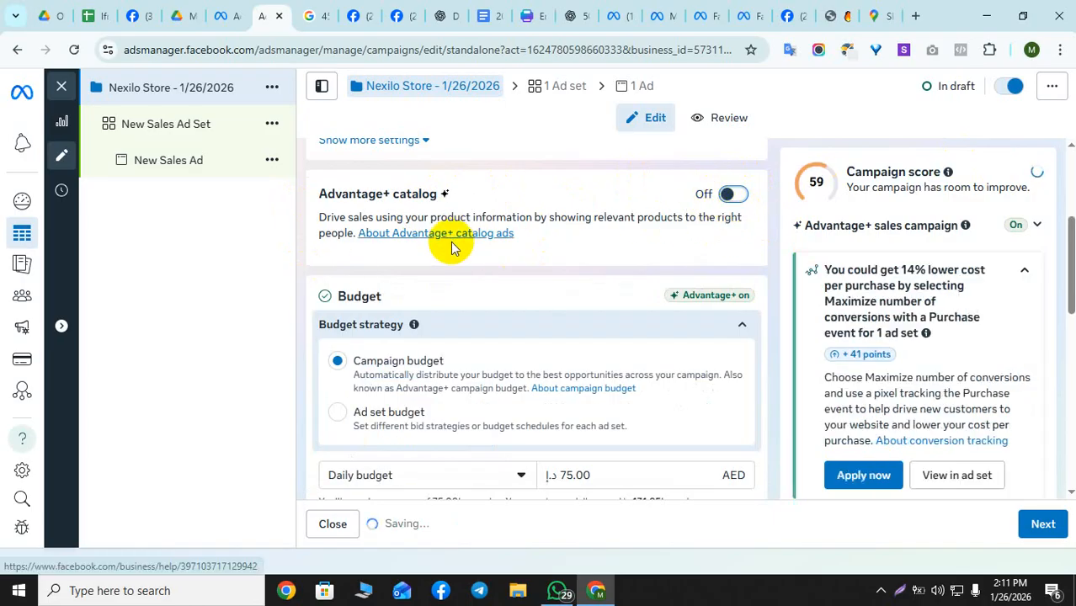
# Examine the campaign's budget amount, its currency and the available daily and lifetime budget types.
pyautogui.scroll(-2, 454, 244)
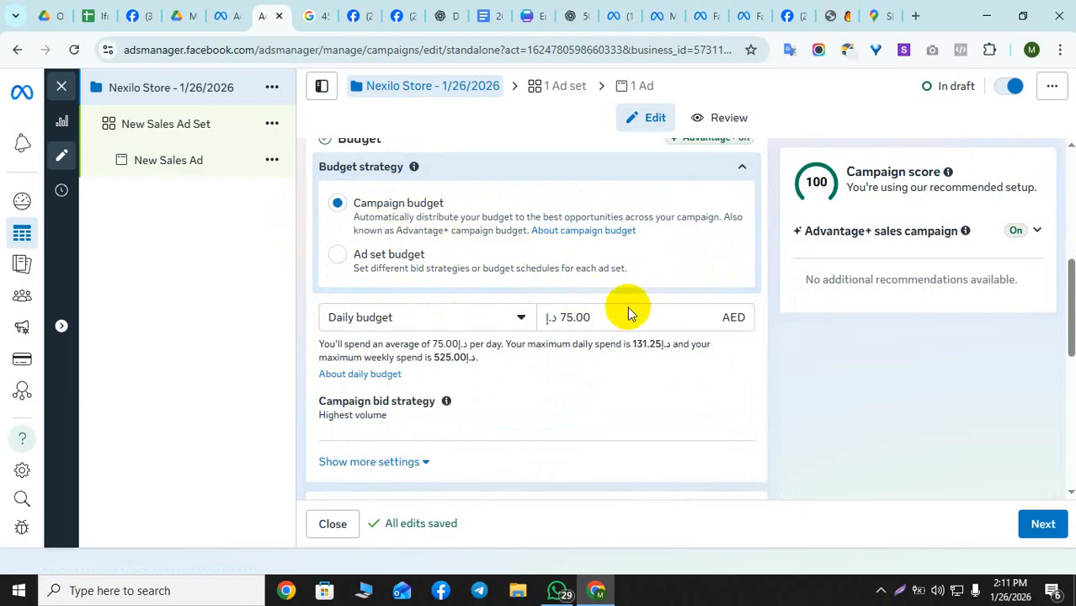
pyautogui.click(736, 318)
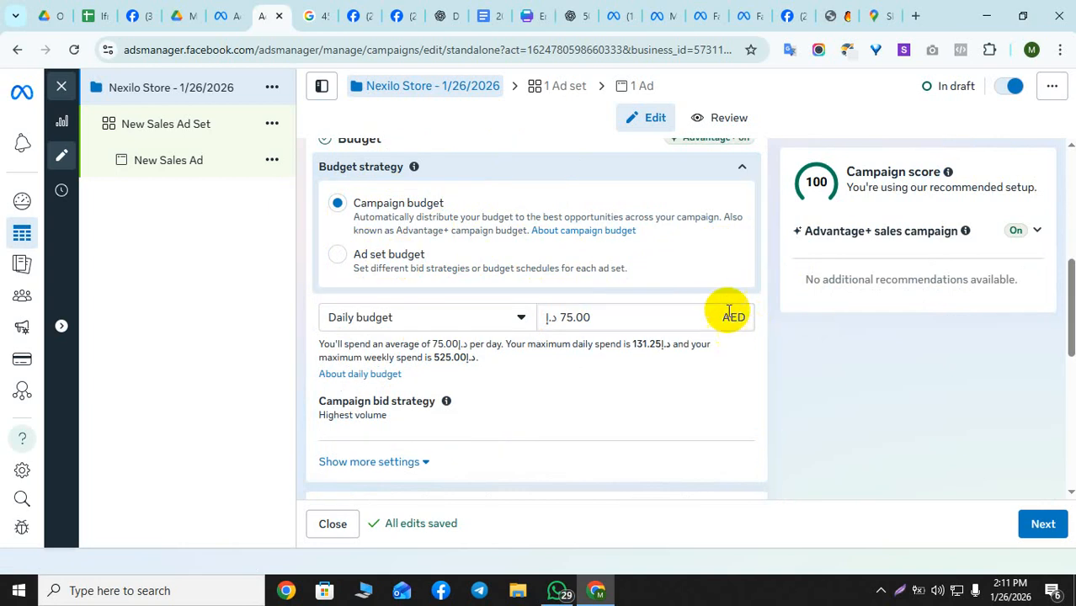
pyautogui.click(543, 320)
pyautogui.moveTo(543, 320); pyautogui.dragTo(557, 343)
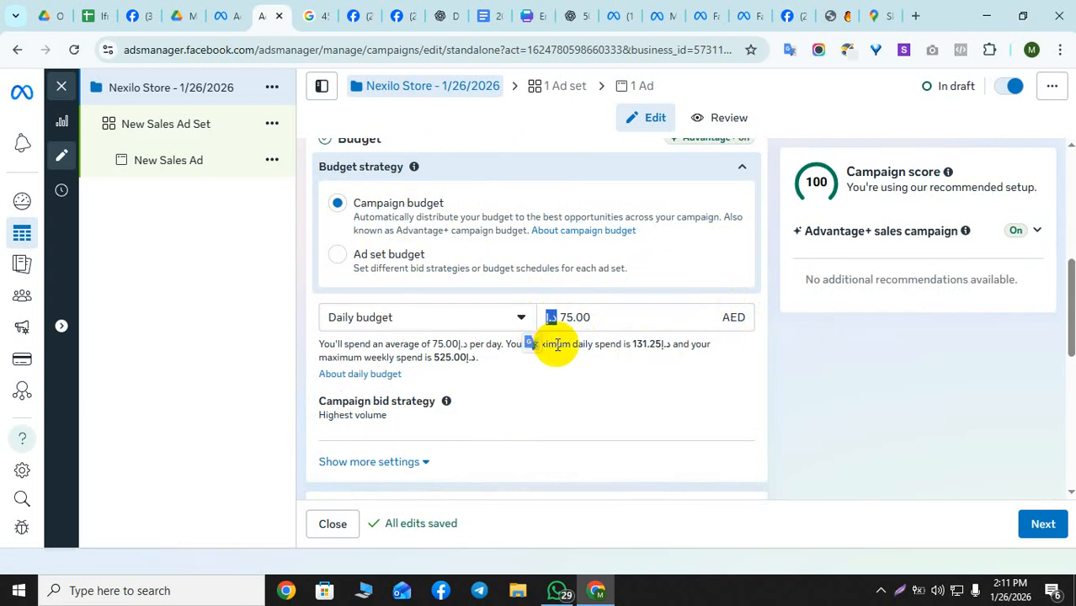
pyautogui.click(621, 319)
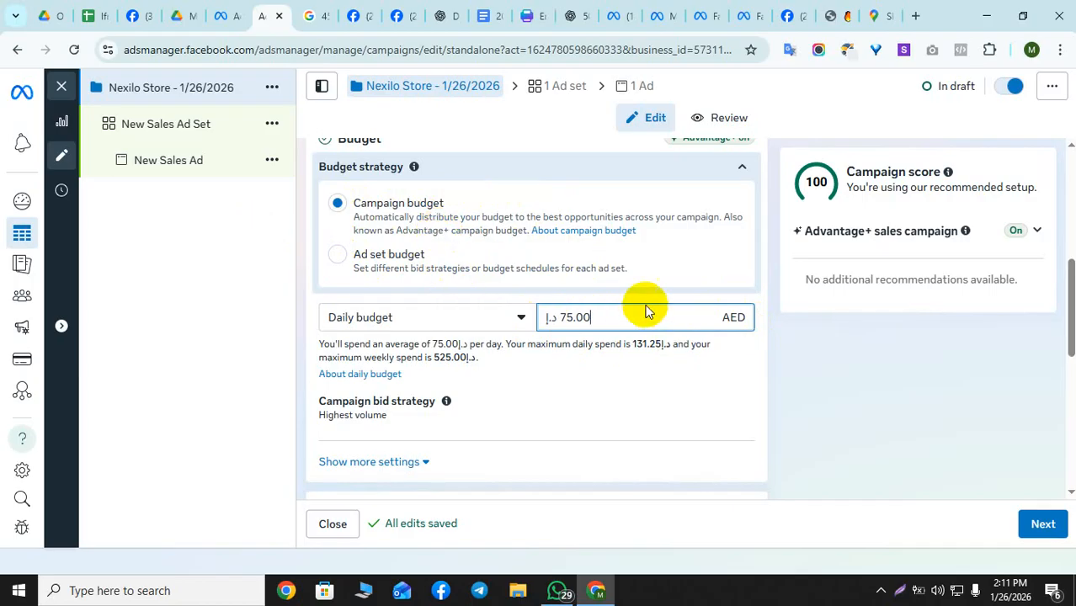
pyautogui.click(429, 316)
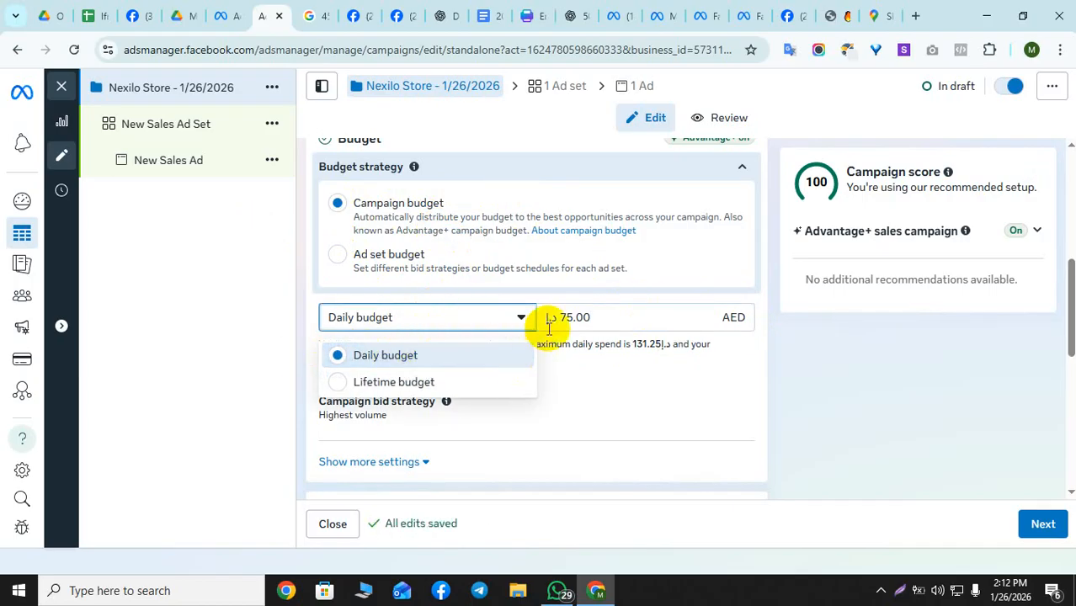
pyautogui.click(601, 312)
pyautogui.click(396, 322)
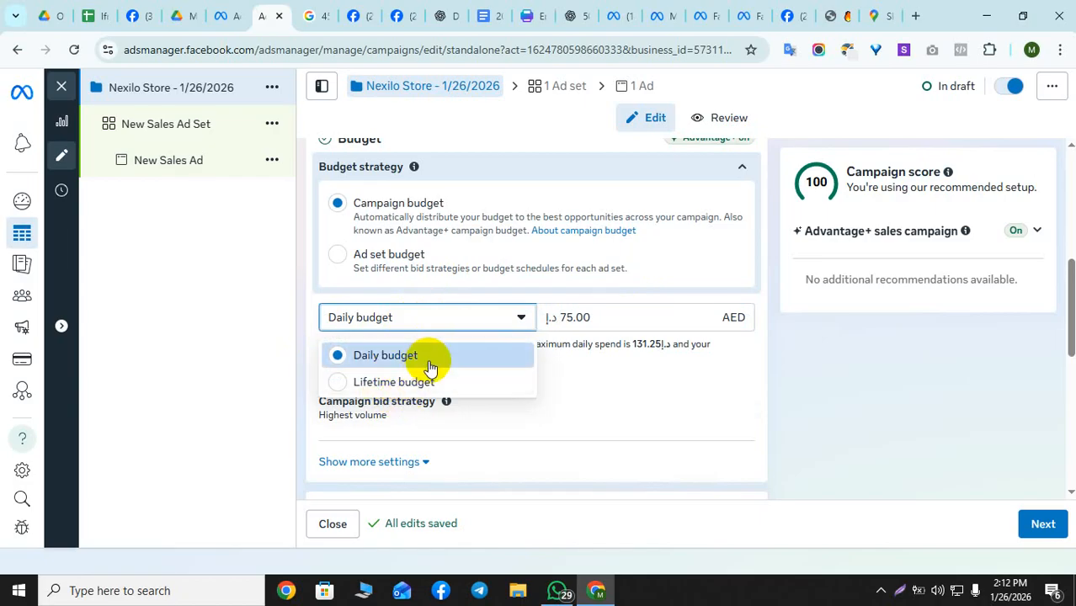
# Set the campaign's daily budget to 5 AED.
pyautogui.click(610, 320)
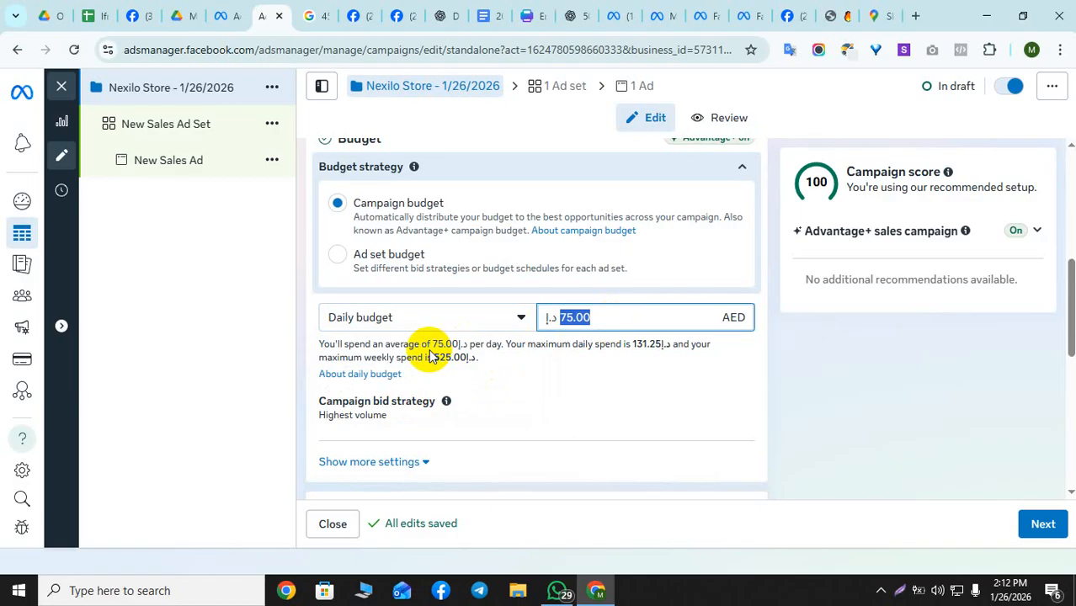
pyautogui.write('5')
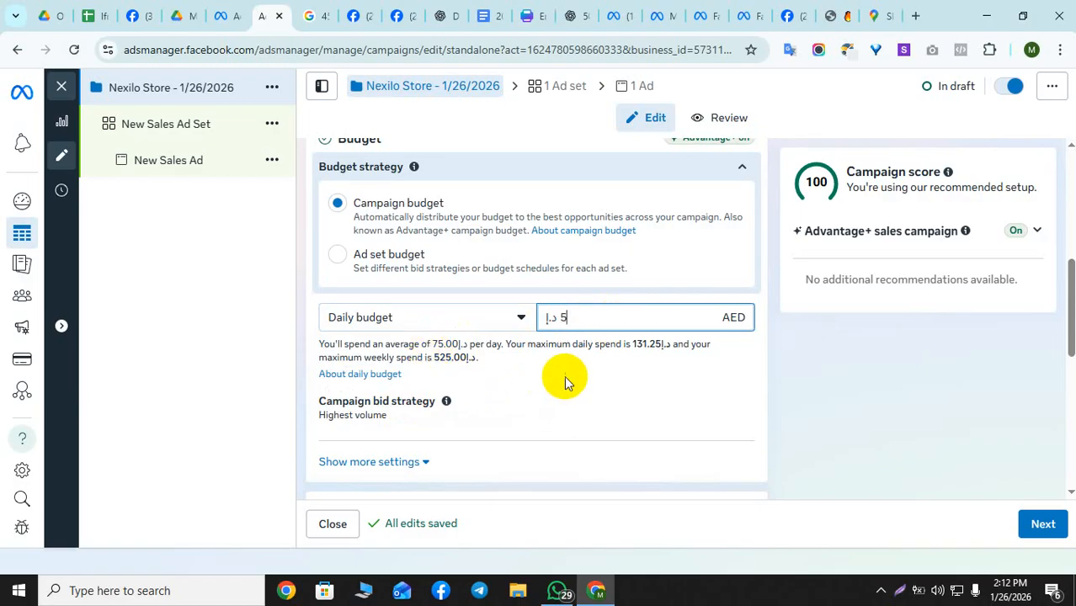
pyautogui.click(564, 375)
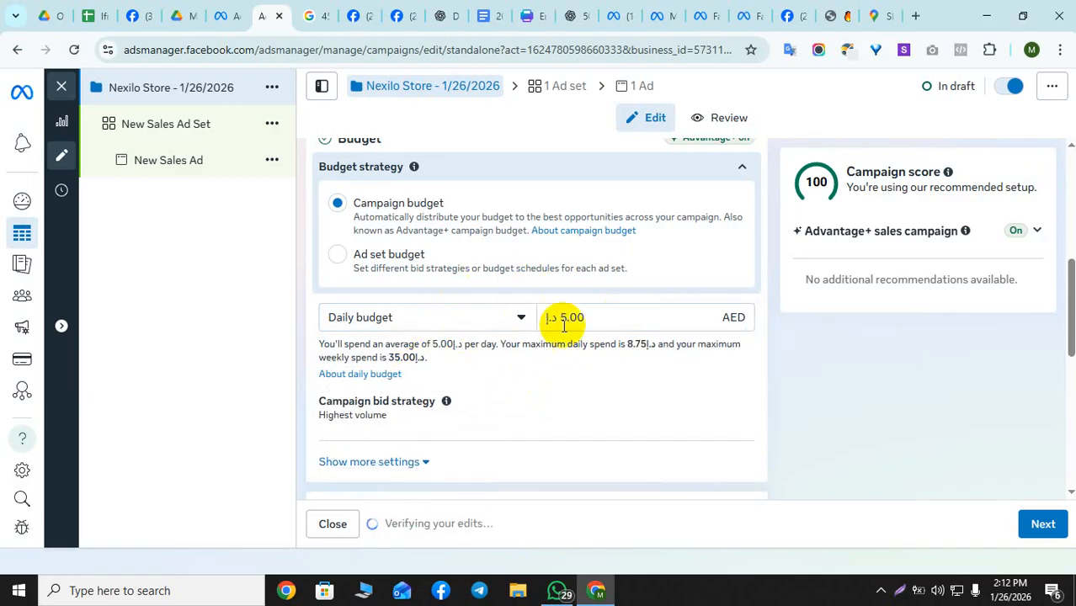
# Set the campaign's daily budget to 35 AED.
pyautogui.click(608, 317)
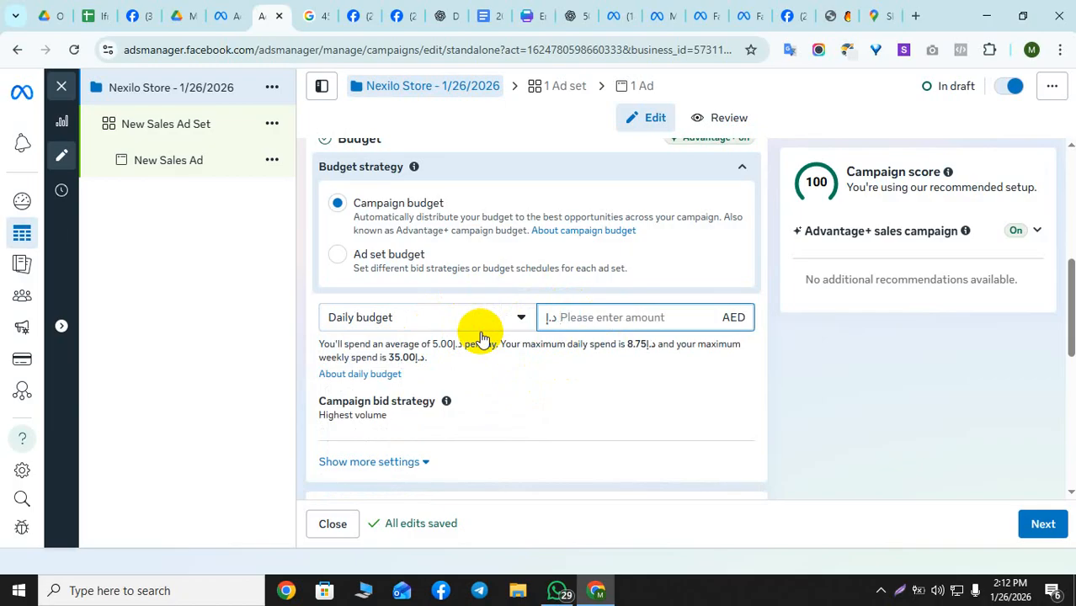
pyautogui.write('35')
pyautogui.click(547, 362)
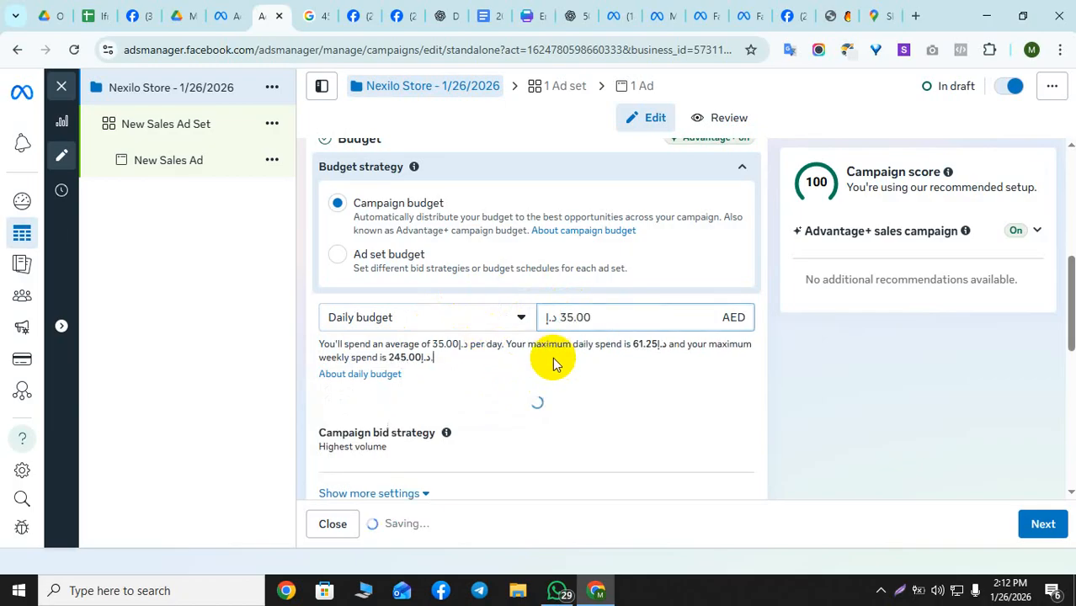
# Review the campaign's remaining settings down to Special Ad Categories and open the New Sales Ad Set for editing.
pyautogui.scroll(-10, 547, 363)
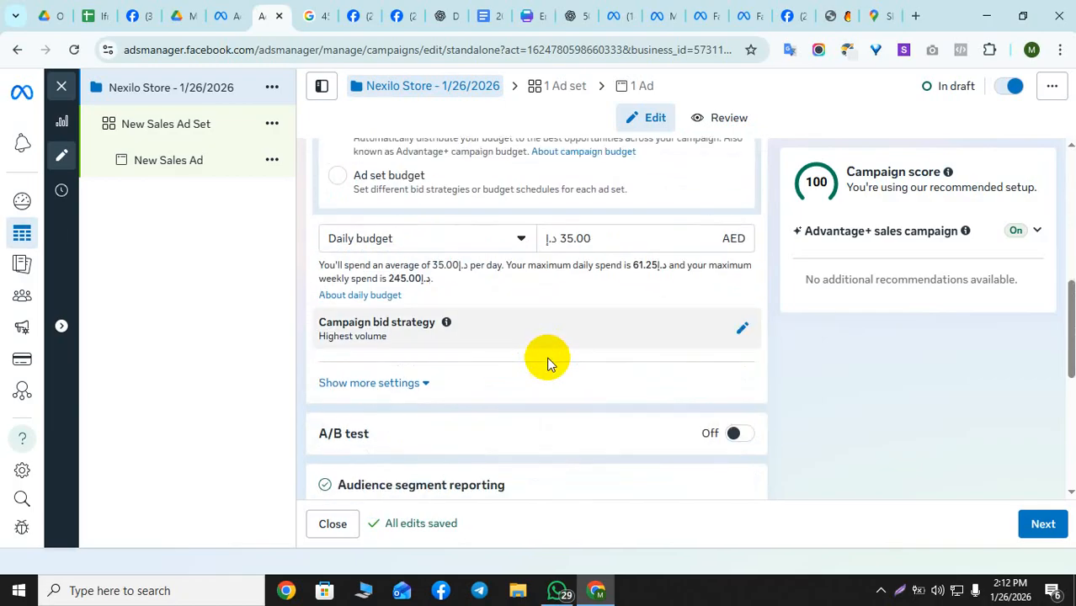
pyautogui.scroll(10, 478, 368)
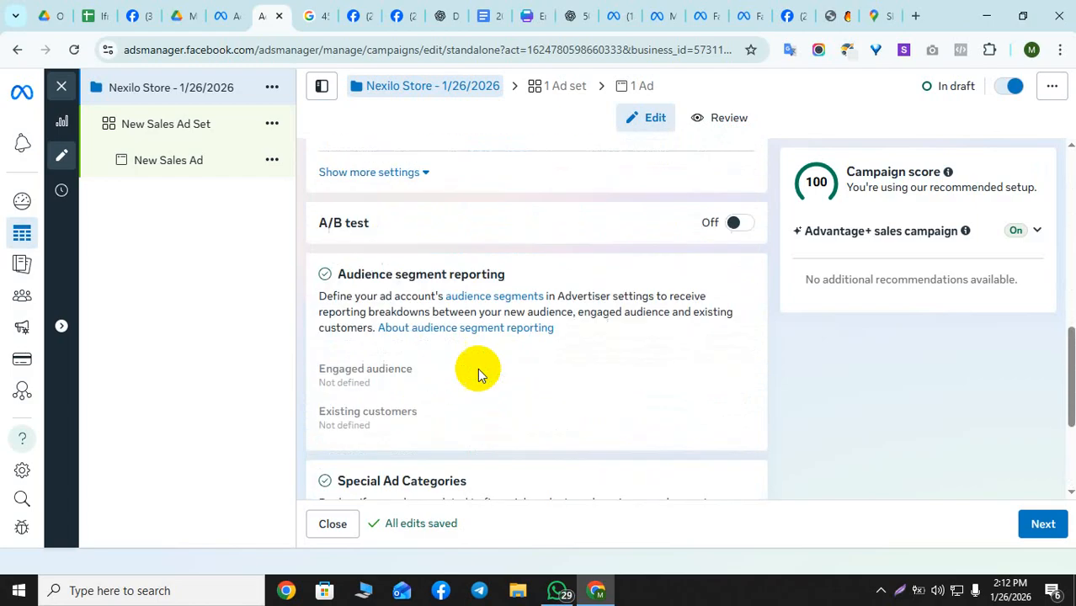
pyautogui.scroll(-10, 477, 368)
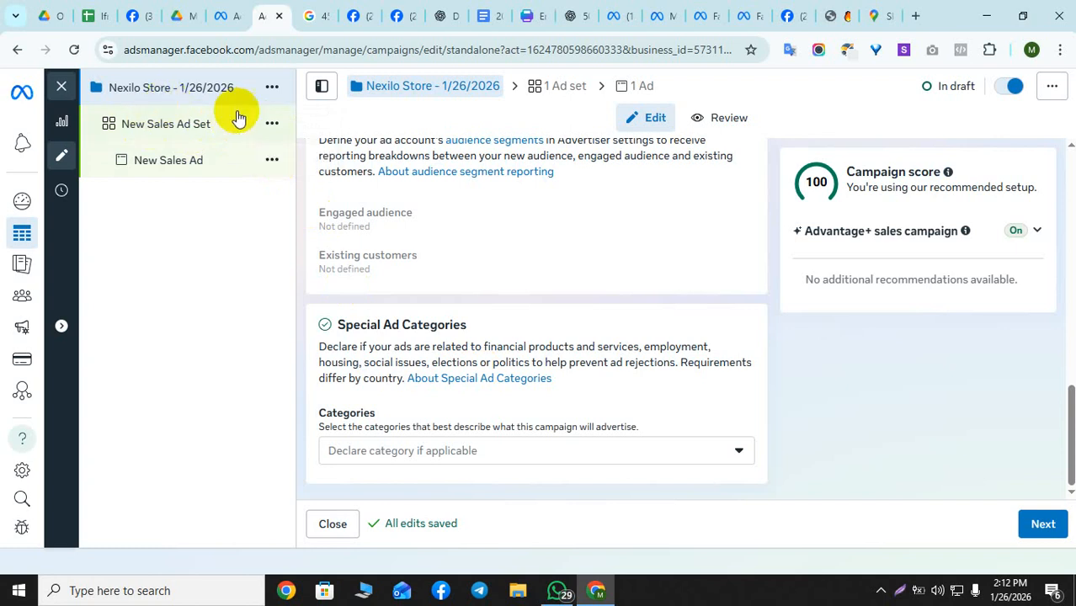
pyautogui.click(197, 128)
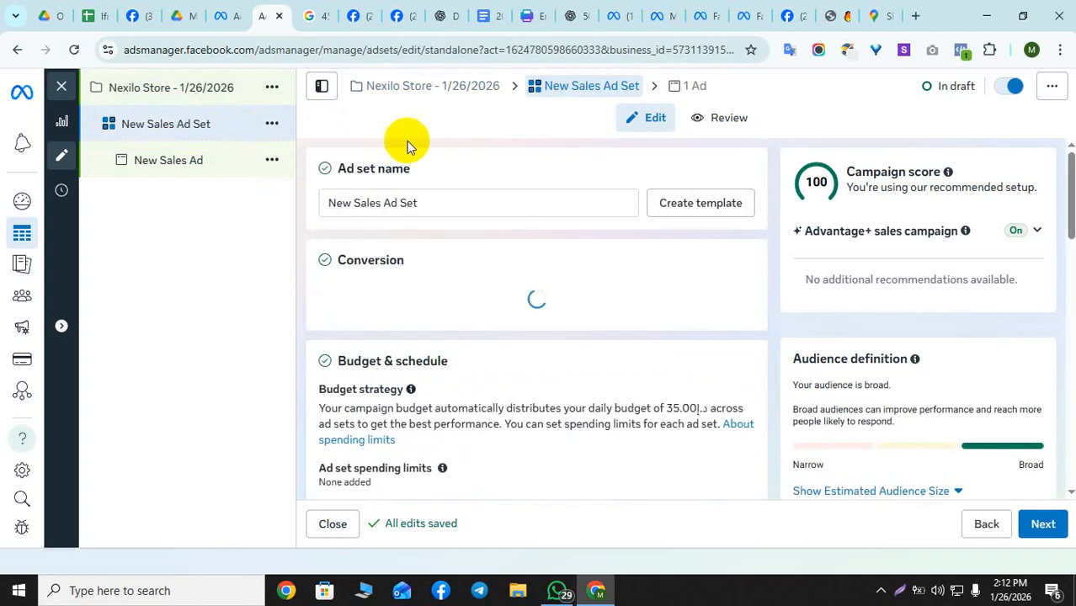
# Rename the ad set as "ADSETS- DUBAI Sarjah AGe 20-35".
pyautogui.click(434, 200)
pyautogui.moveTo(433, 200); pyautogui.dragTo(298, 204)
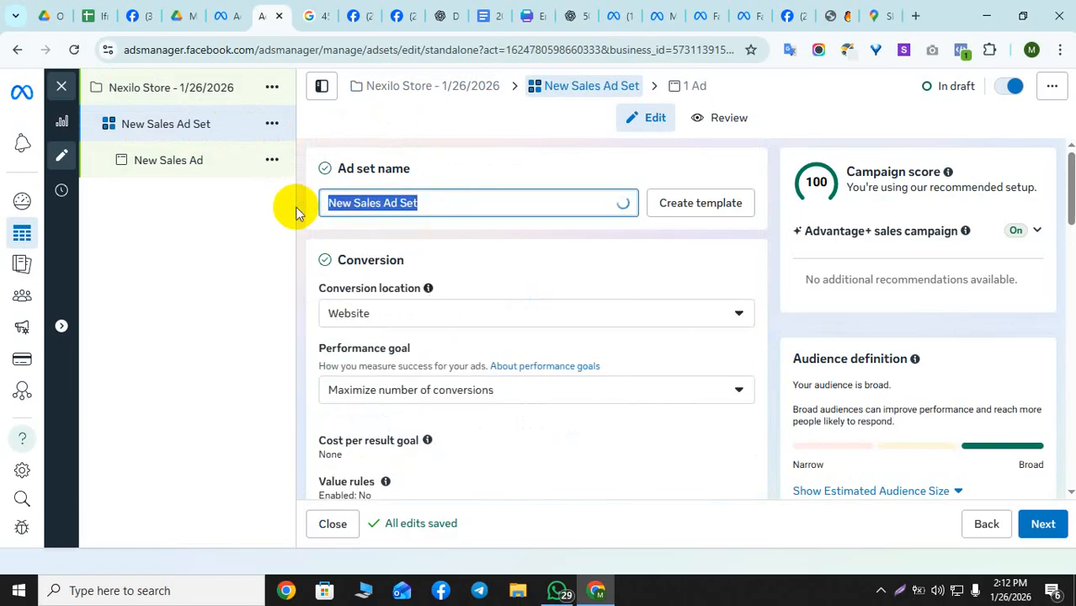
pyautogui.press('BackSpace')
pyautogui.write('AD')
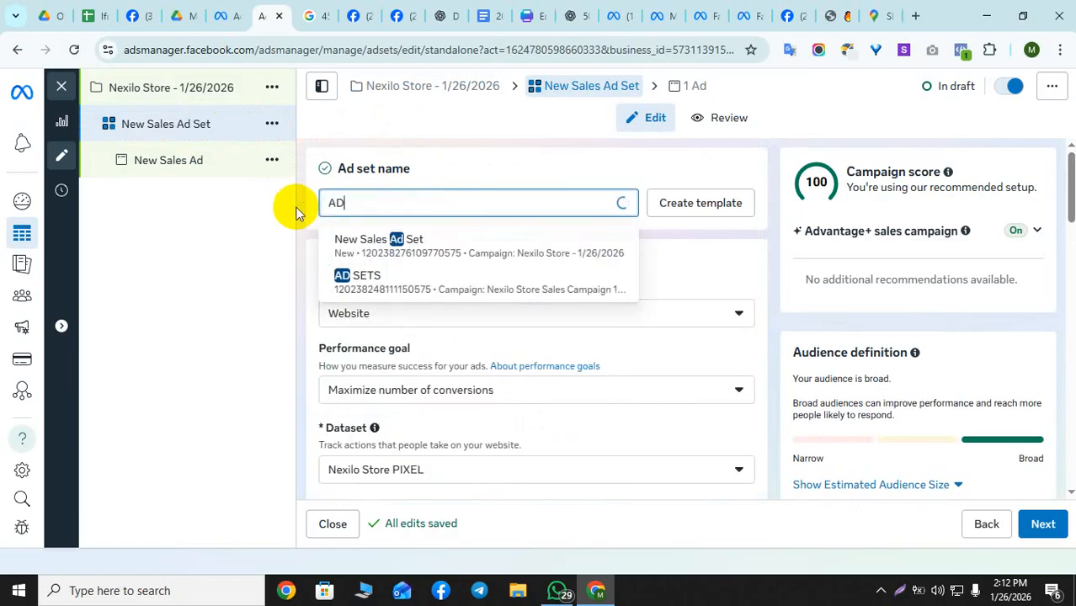
pyautogui.write('SETS')
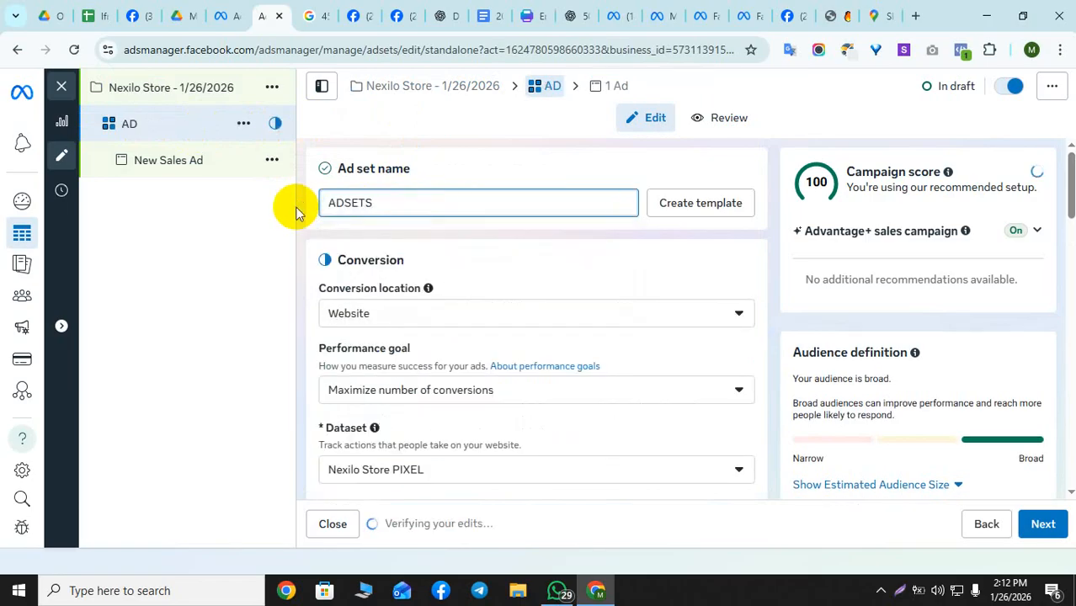
pyautogui.write('-')
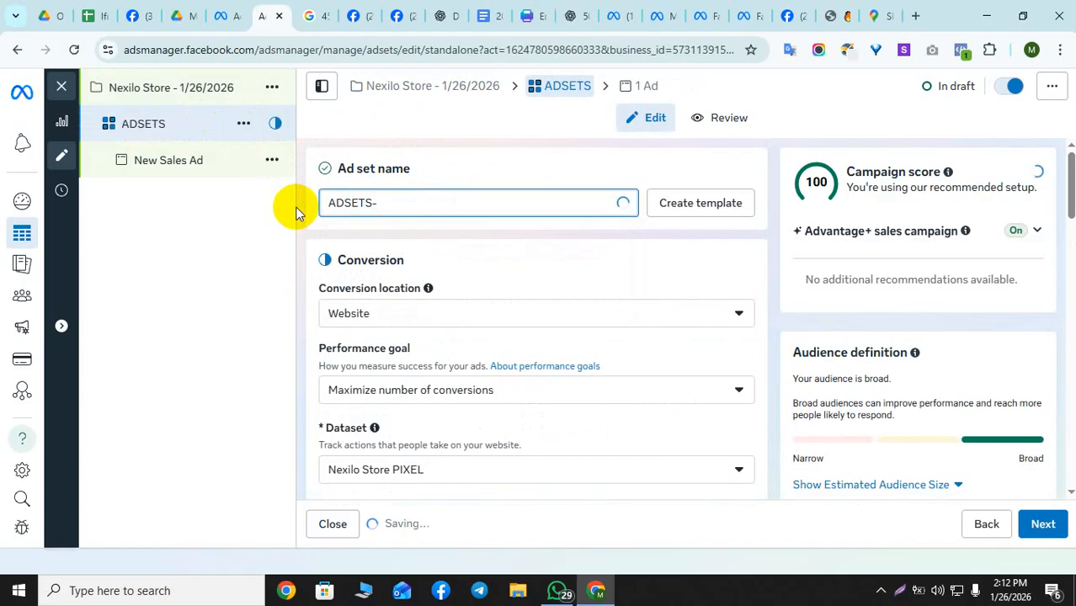
pyautogui.write(' DUBAI')
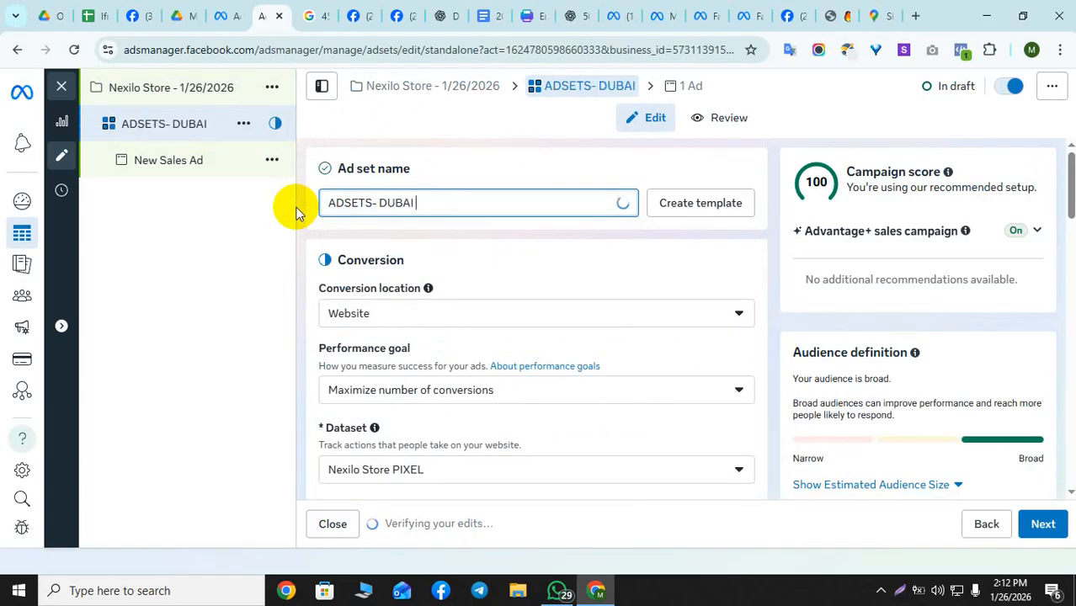
pyautogui.write(' Sarjah AGe')
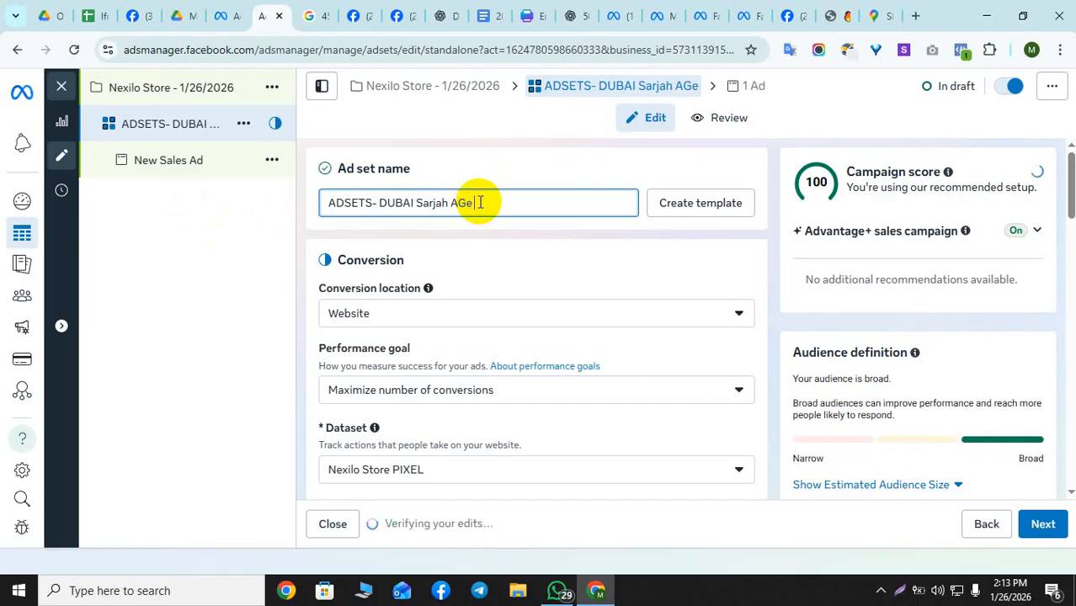
pyautogui.write('2')
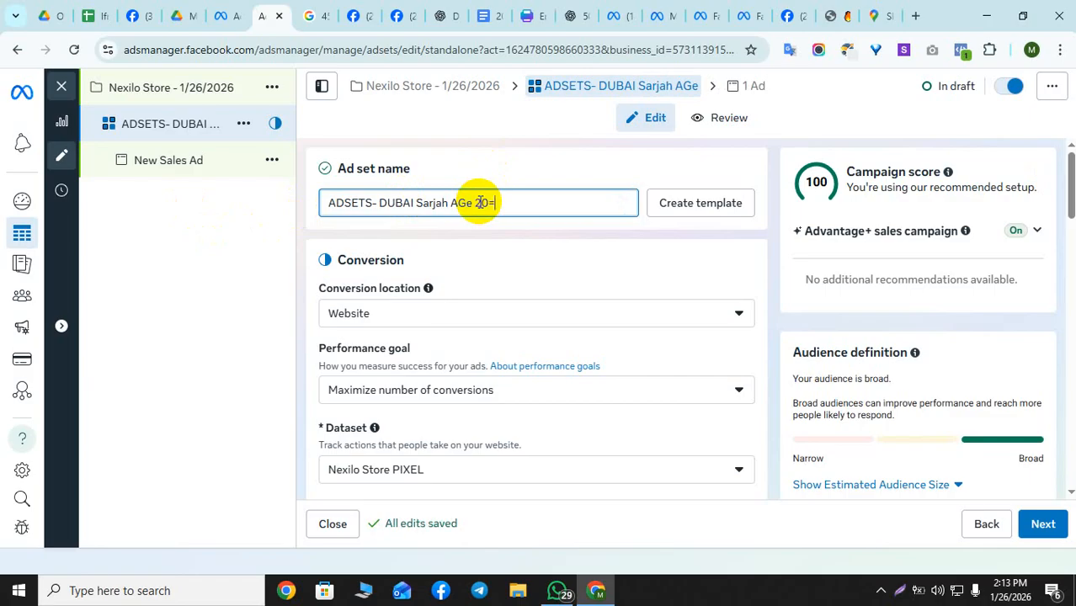
pyautogui.write('0-3')
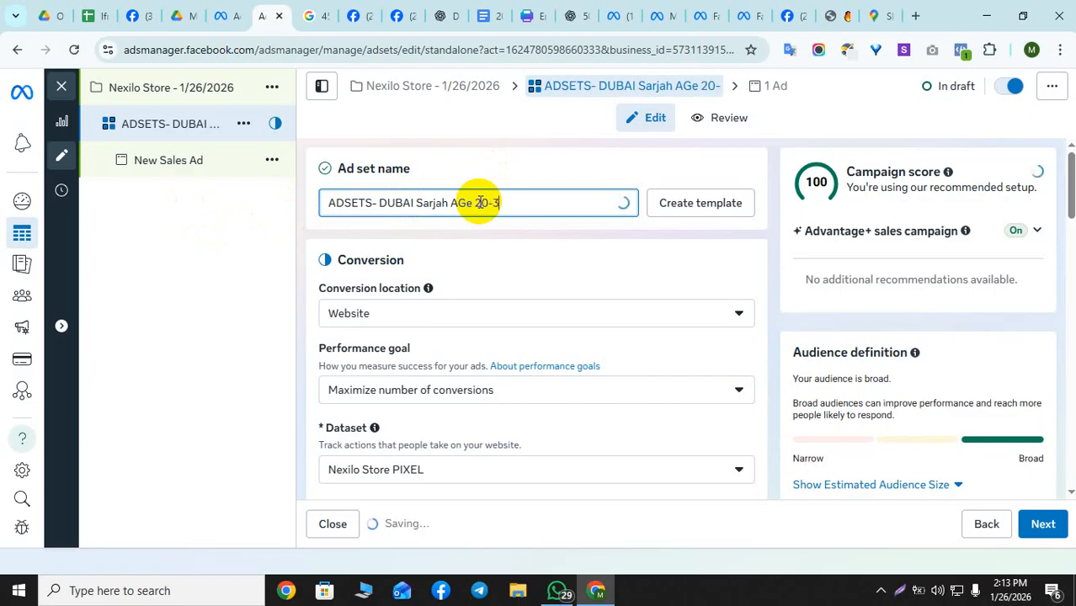
pyautogui.write('5')
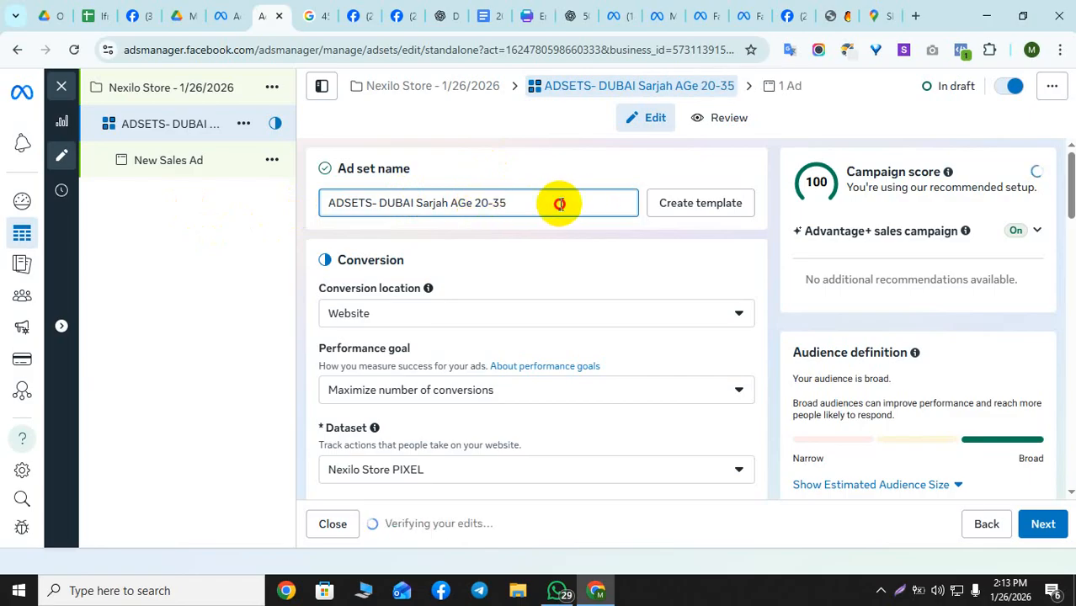
# Examine the prefix, location and age-range parts of the ad set name.
pyautogui.moveTo(557, 204); pyautogui.dragTo(265, 223)
pyautogui.click(494, 231)
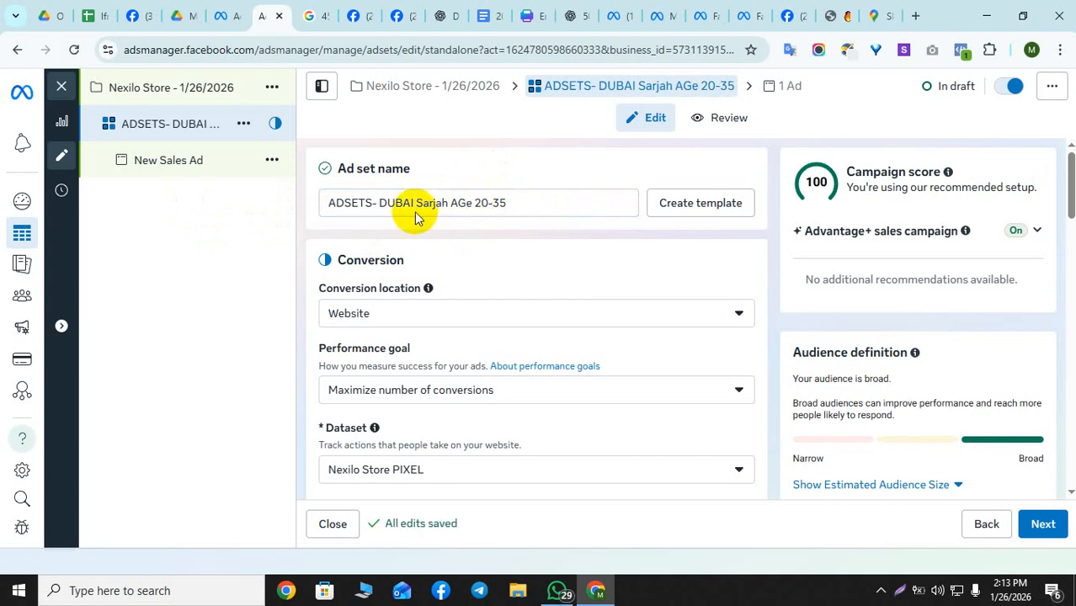
pyautogui.click(368, 203)
pyautogui.doubleClick(371, 203)
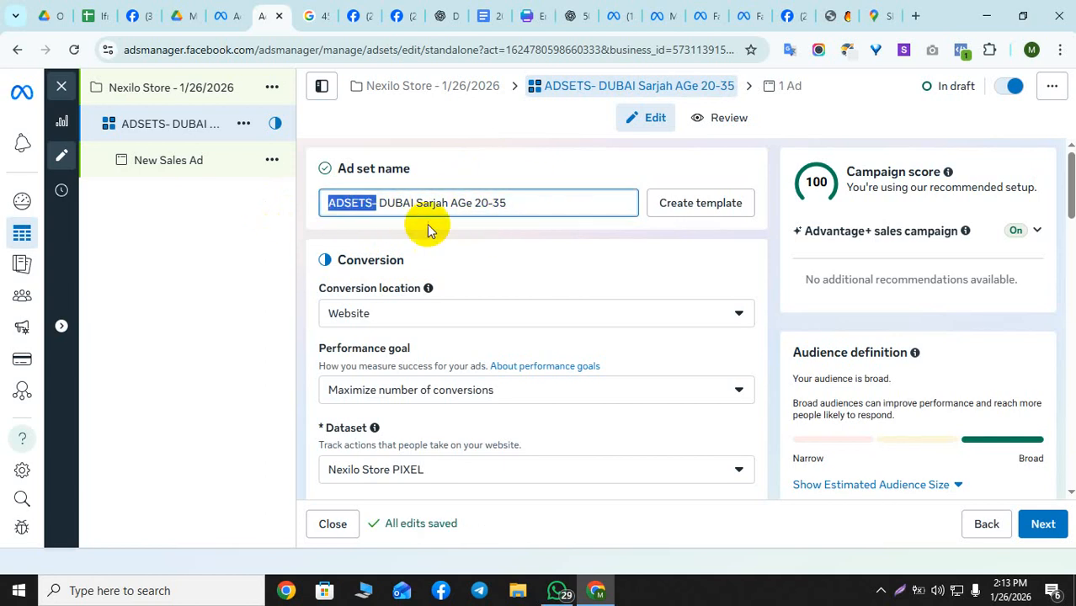
pyautogui.click(430, 224)
pyautogui.moveTo(534, 200); pyautogui.dragTo(312, 208)
pyautogui.click(322, 207)
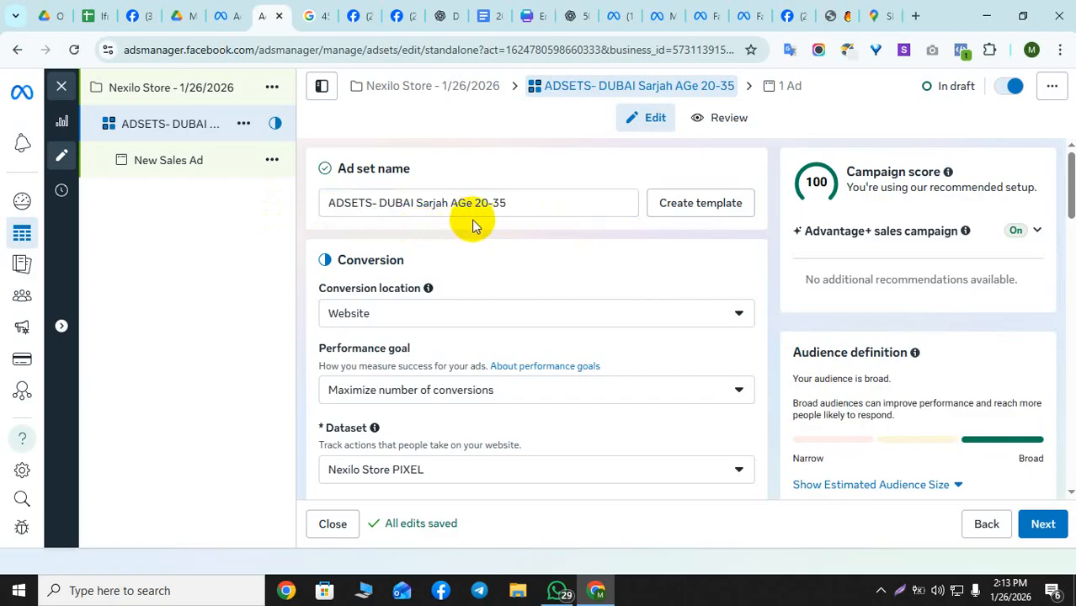
pyautogui.moveTo(507, 208); pyautogui.dragTo(228, 214)
pyautogui.click(399, 222)
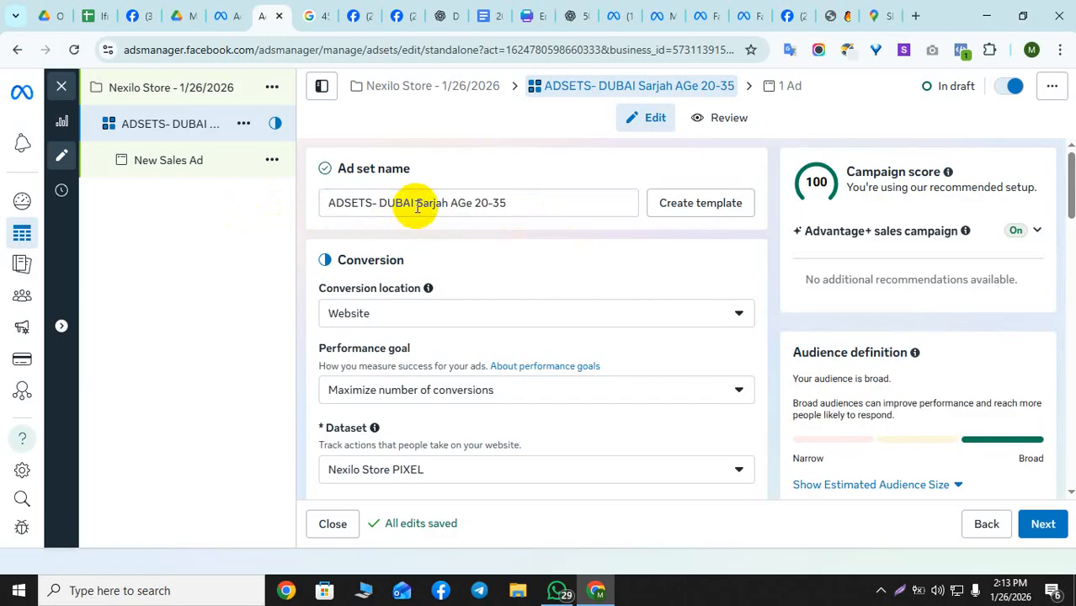
pyautogui.moveTo(413, 202); pyautogui.dragTo(487, 203)
pyautogui.click(492, 203)
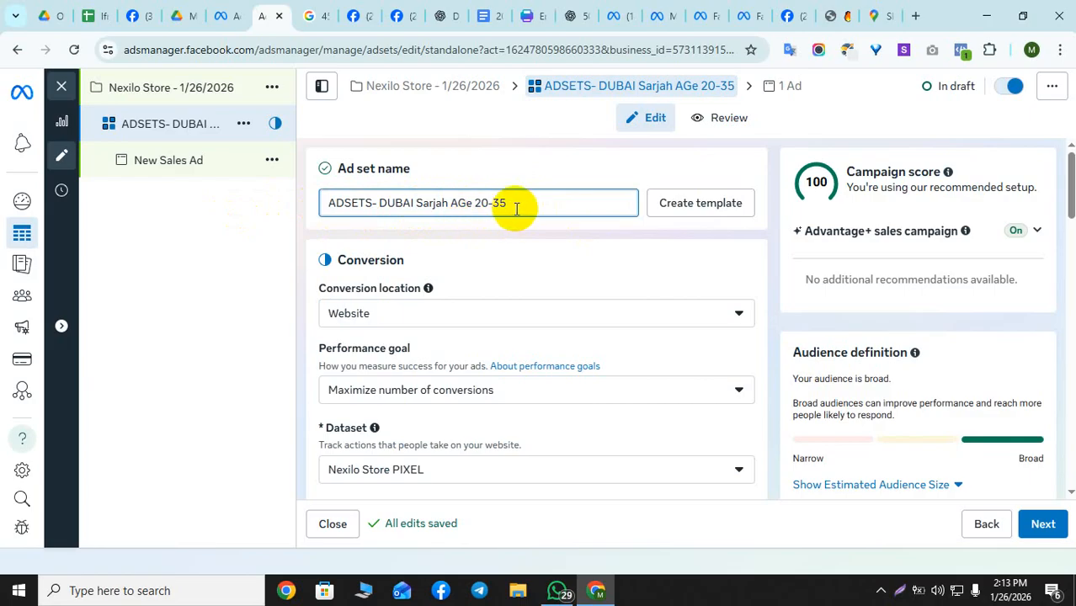
pyautogui.click(509, 203)
pyautogui.moveTo(508, 203); pyautogui.dragTo(474, 203)
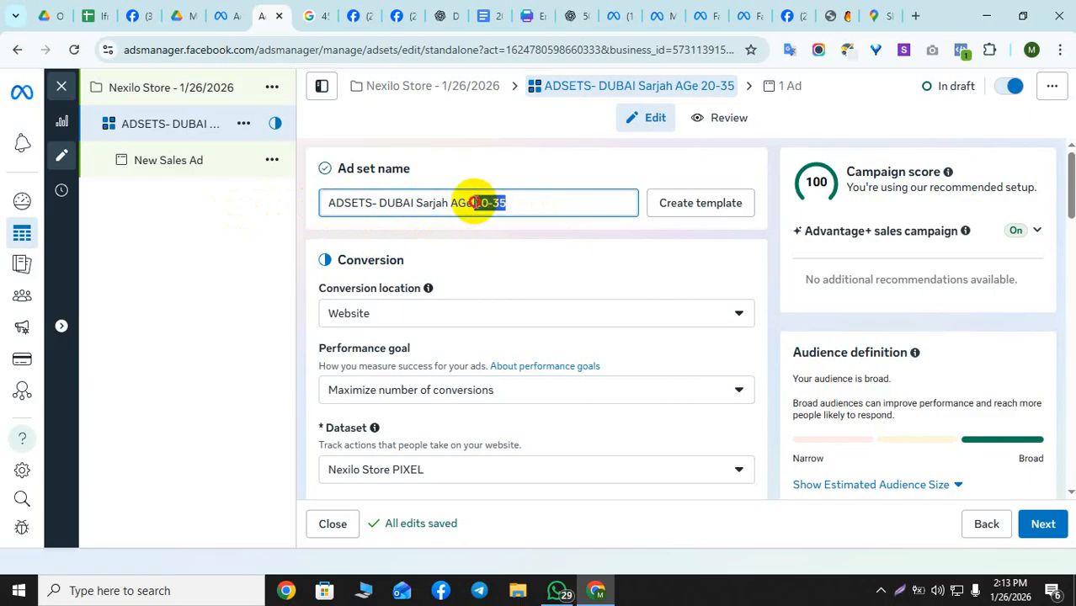
pyautogui.click(505, 207)
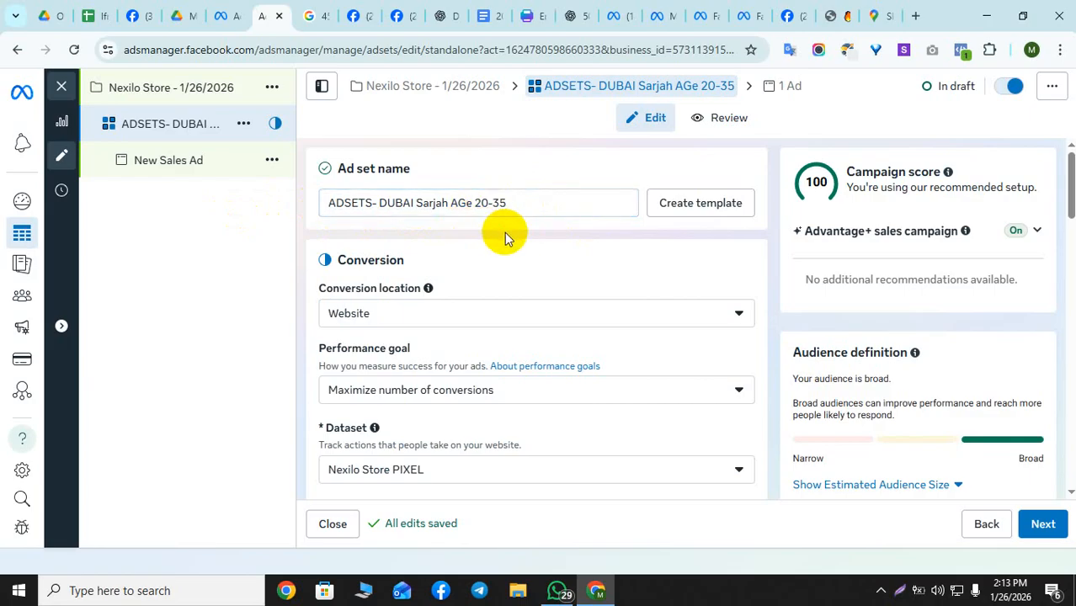
# Examine the conversion locations and performance goals available for the ad set.
pyautogui.scroll(-1, 505, 233)
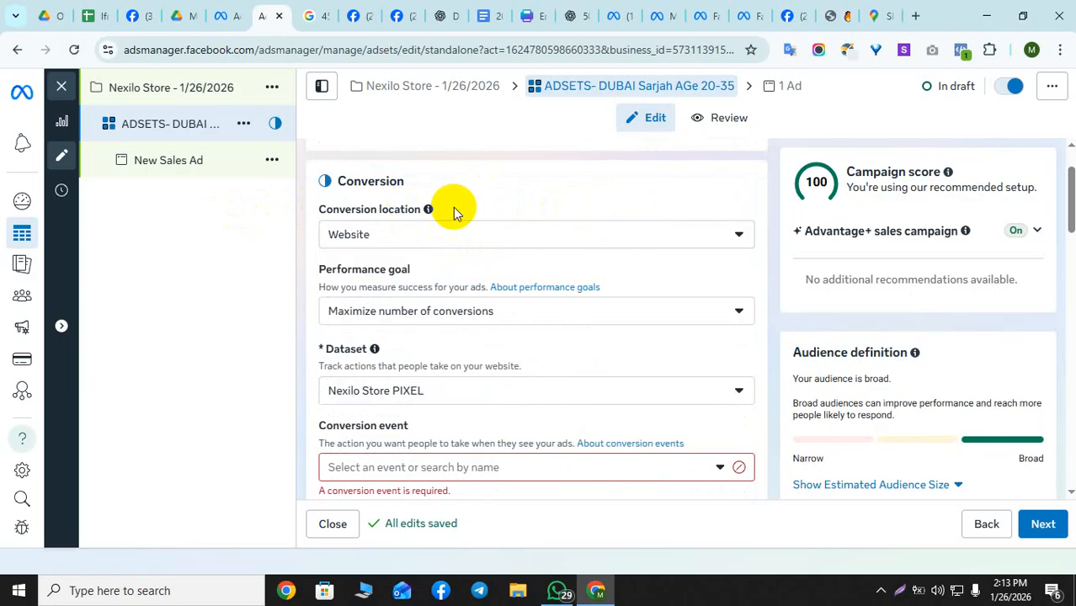
pyautogui.click(463, 239)
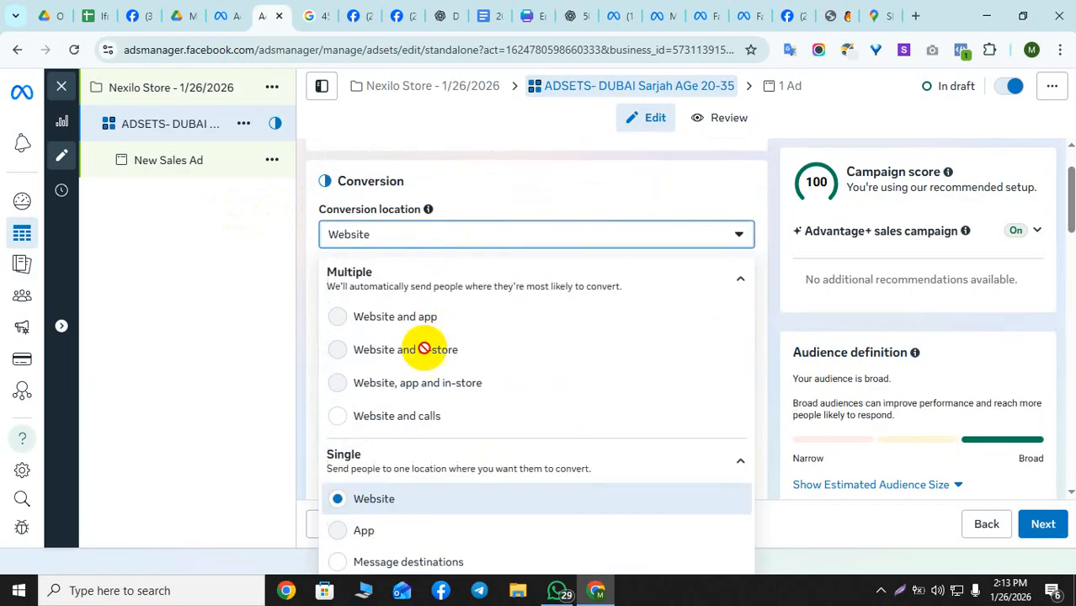
pyautogui.scroll(-2, 384, 485)
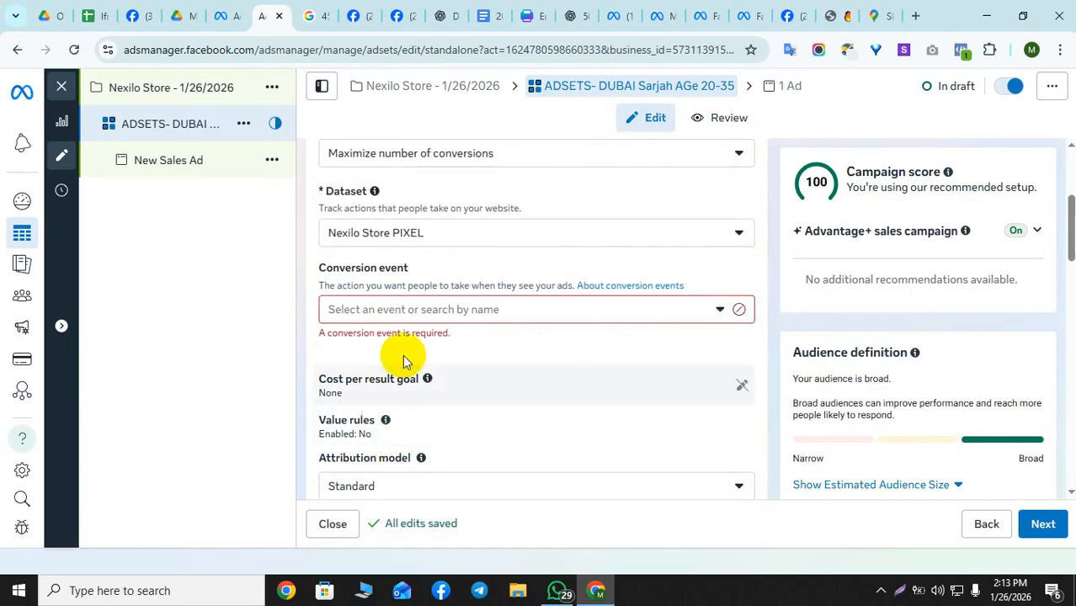
pyautogui.click(397, 153)
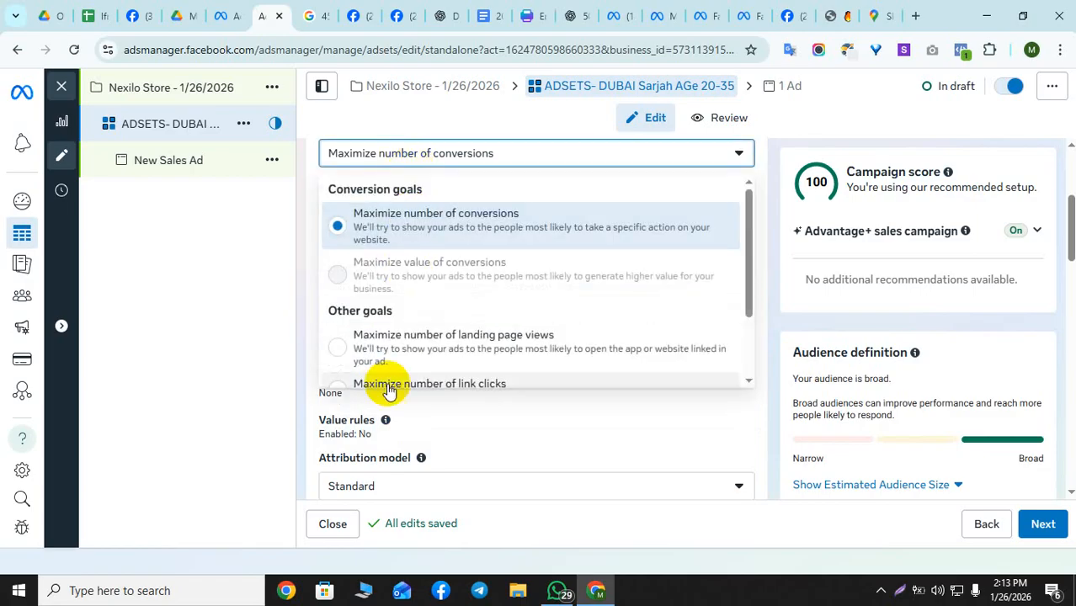
pyautogui.click(305, 263)
pyautogui.scroll(1, 412, 204)
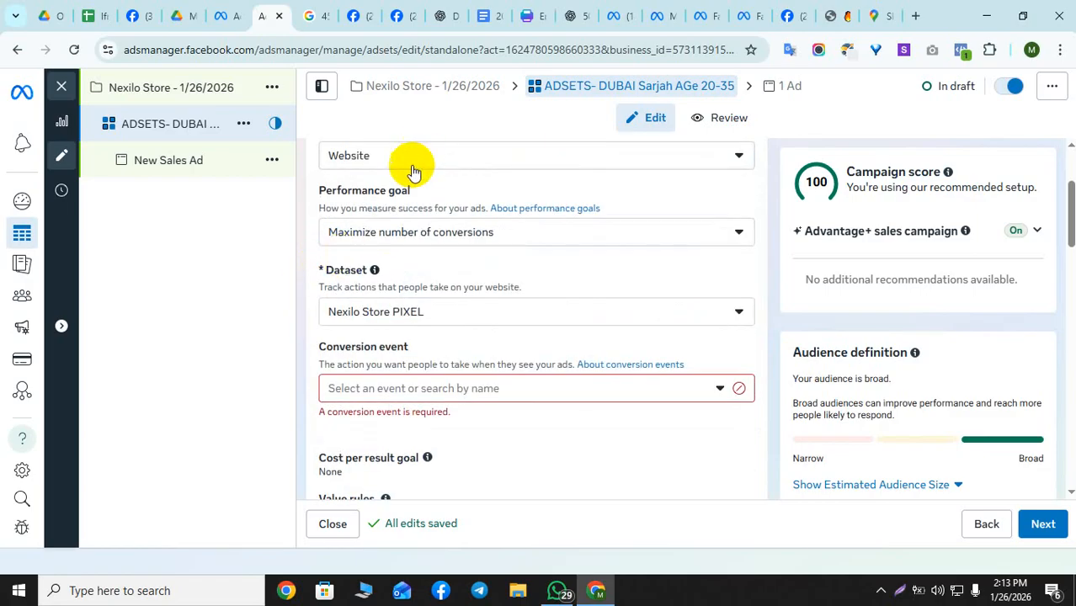
# Set the ad set's conversion location to Message destinations and review its Facebook Page and messaging options.
pyautogui.click(414, 158)
pyautogui.click(431, 485)
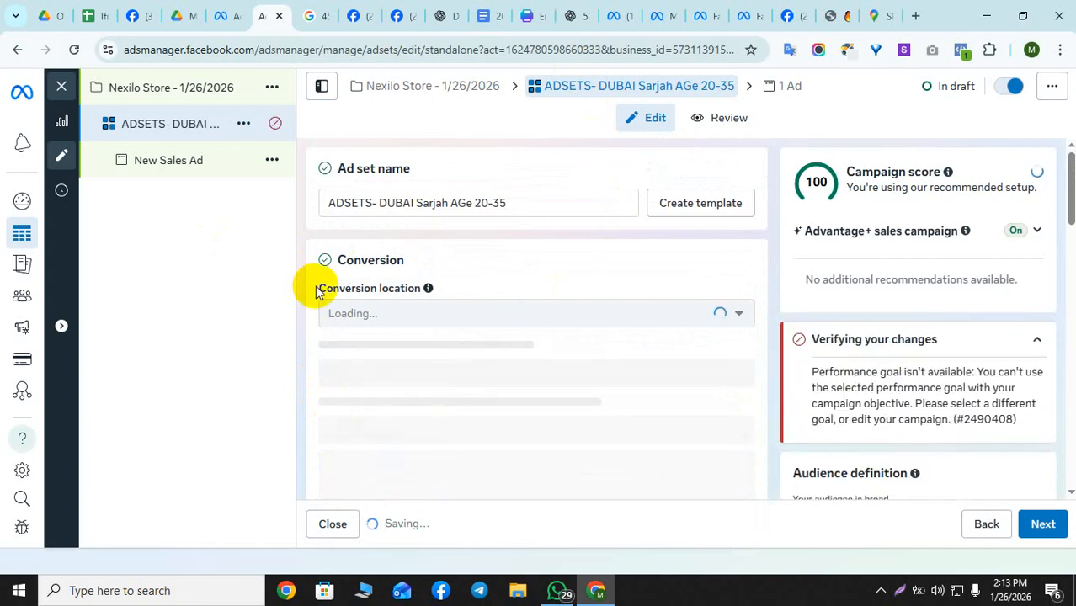
pyautogui.click(881, 592)
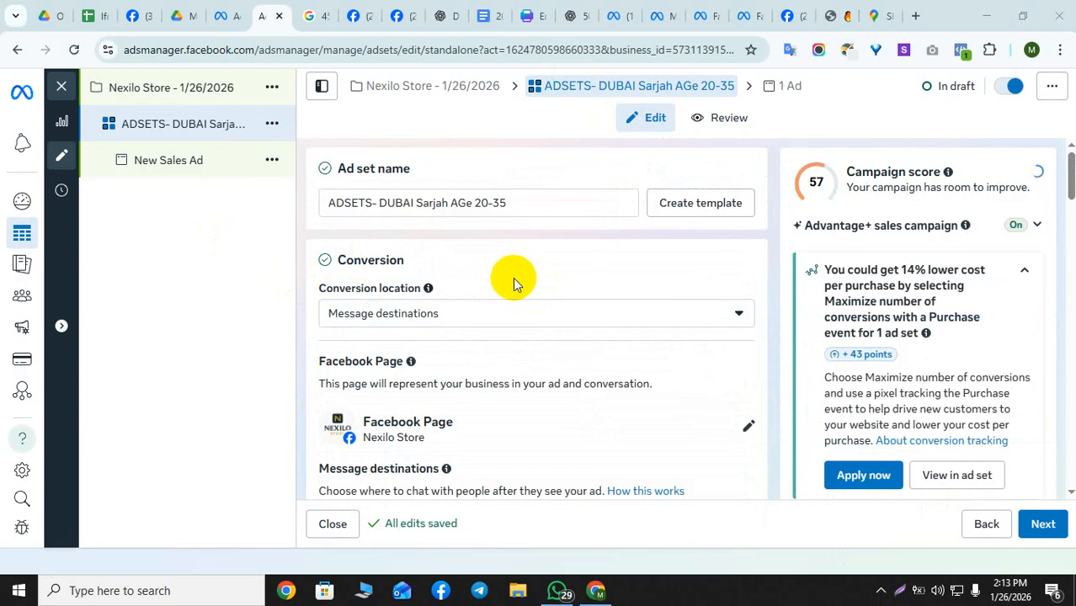
pyautogui.scroll(-2, 513, 277)
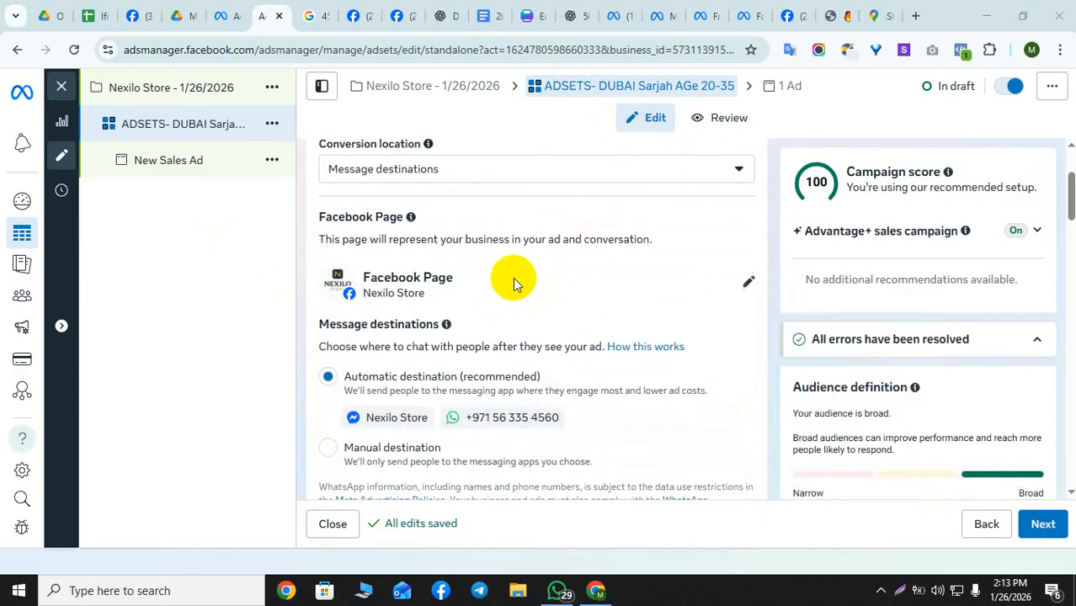
pyautogui.scroll(2, 473, 293)
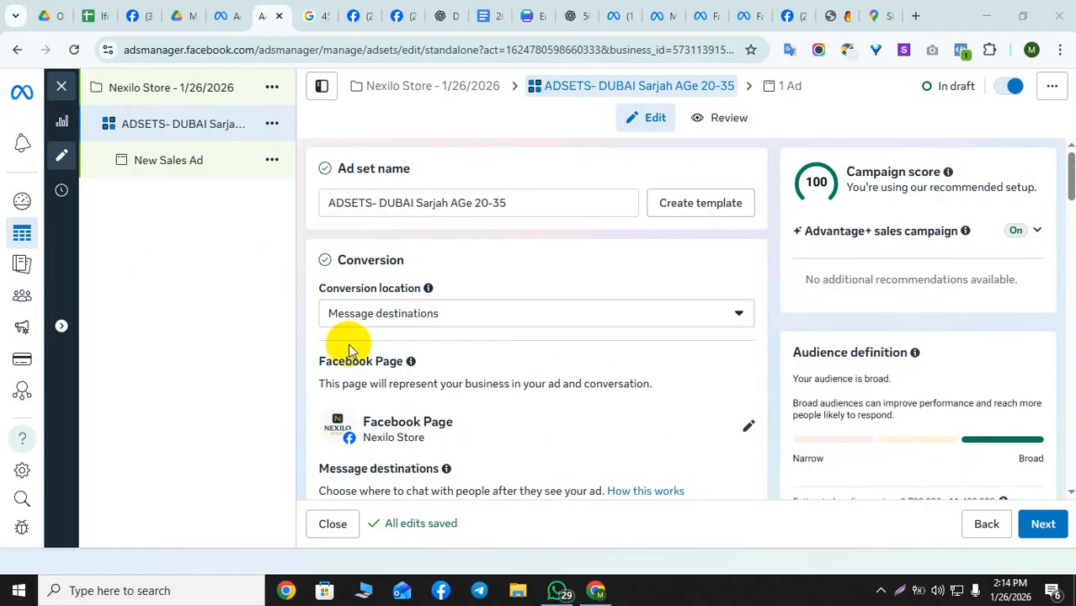
# Compare the multiple and single conversion locations and set the ad set's conversion location to Website.
pyautogui.click(470, 315)
pyautogui.scroll(-2, 422, 452)
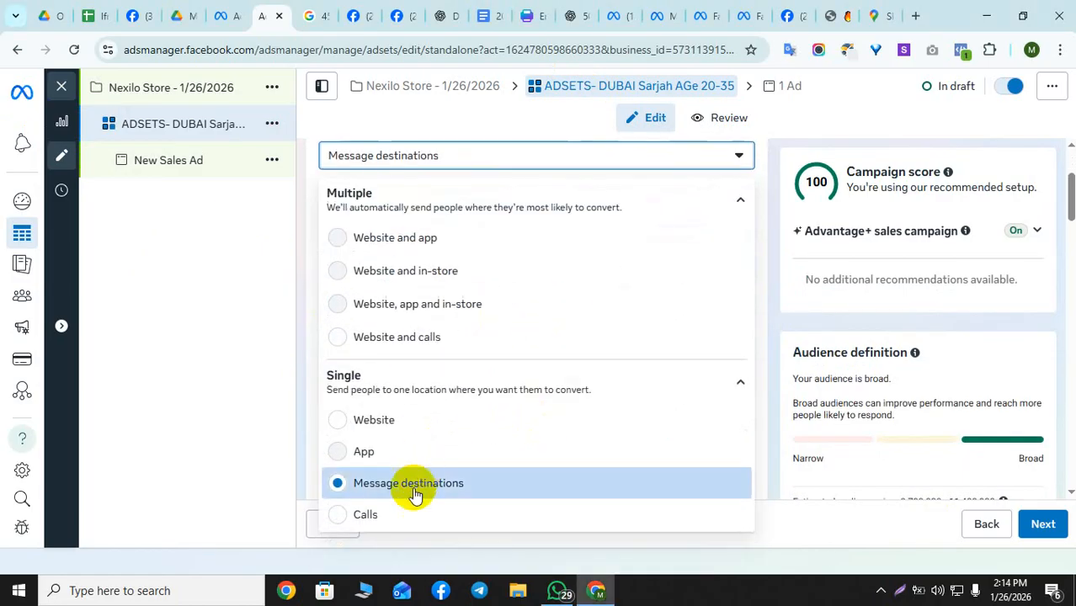
pyautogui.click(463, 375)
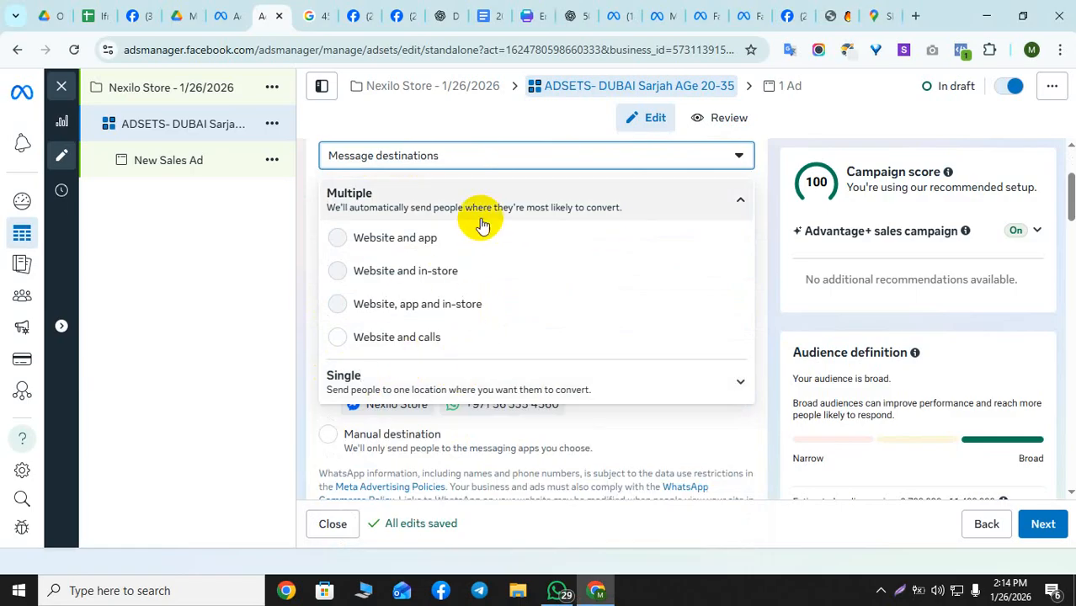
pyautogui.click(514, 205)
pyautogui.click(363, 258)
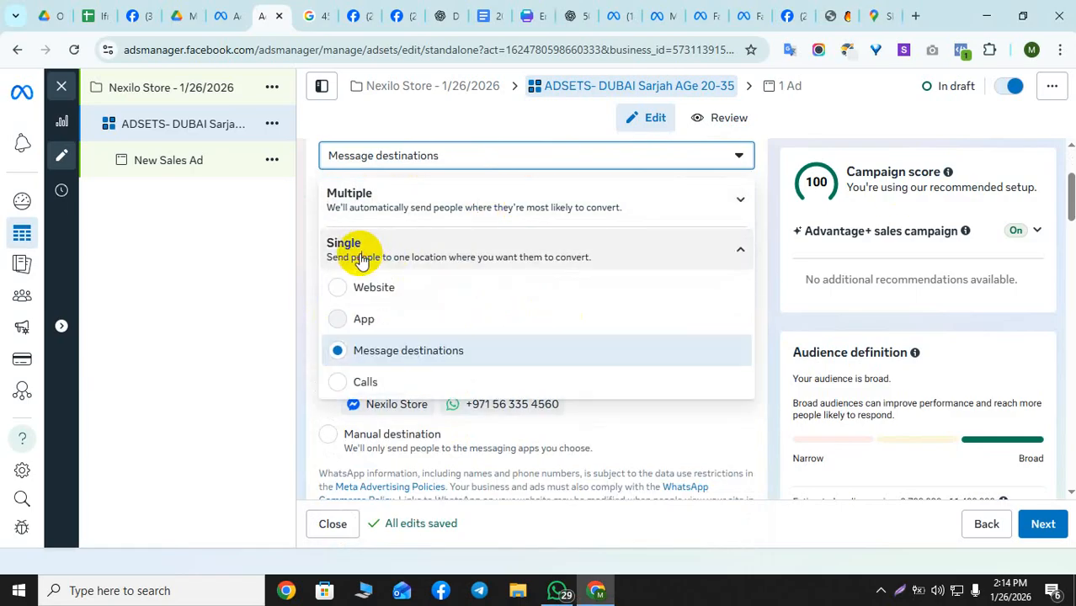
pyautogui.click(371, 296)
pyautogui.click(186, 318)
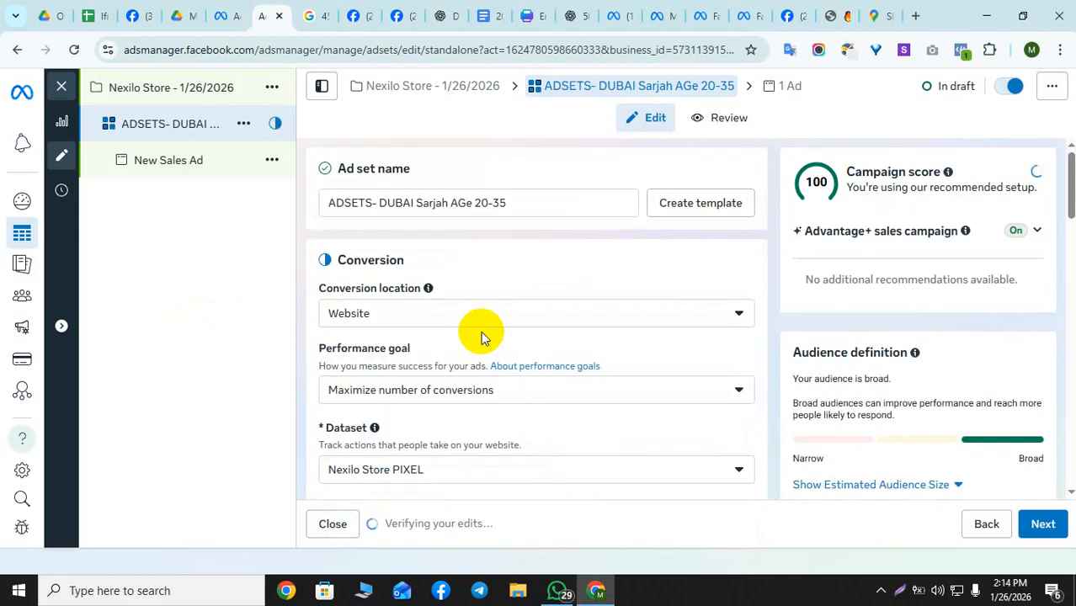
pyautogui.scroll(-2, 482, 331)
pyautogui.scroll(2, 484, 327)
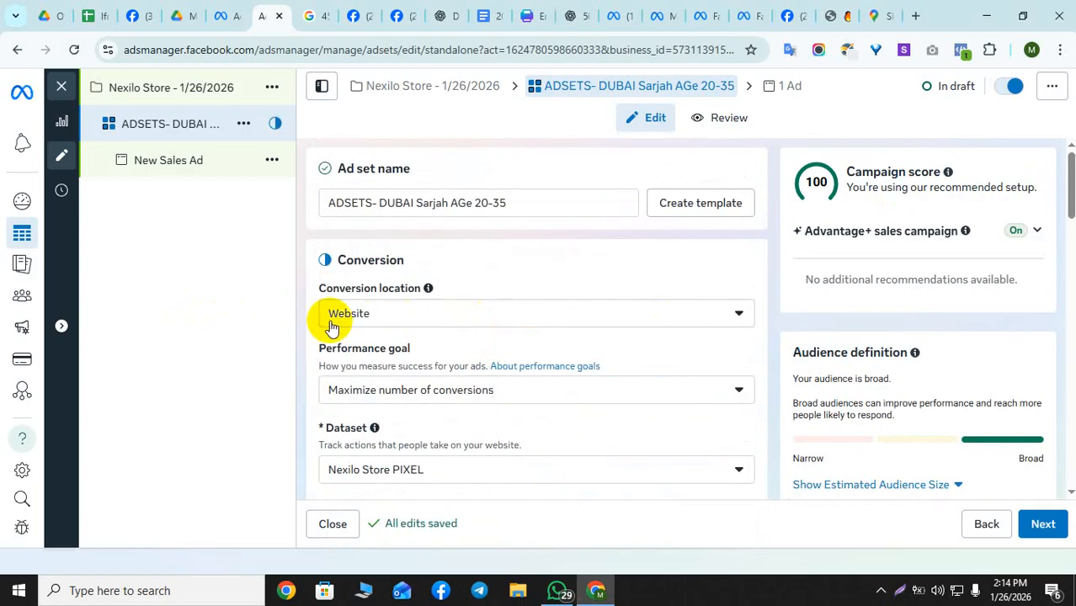
pyautogui.scroll(-1, 441, 367)
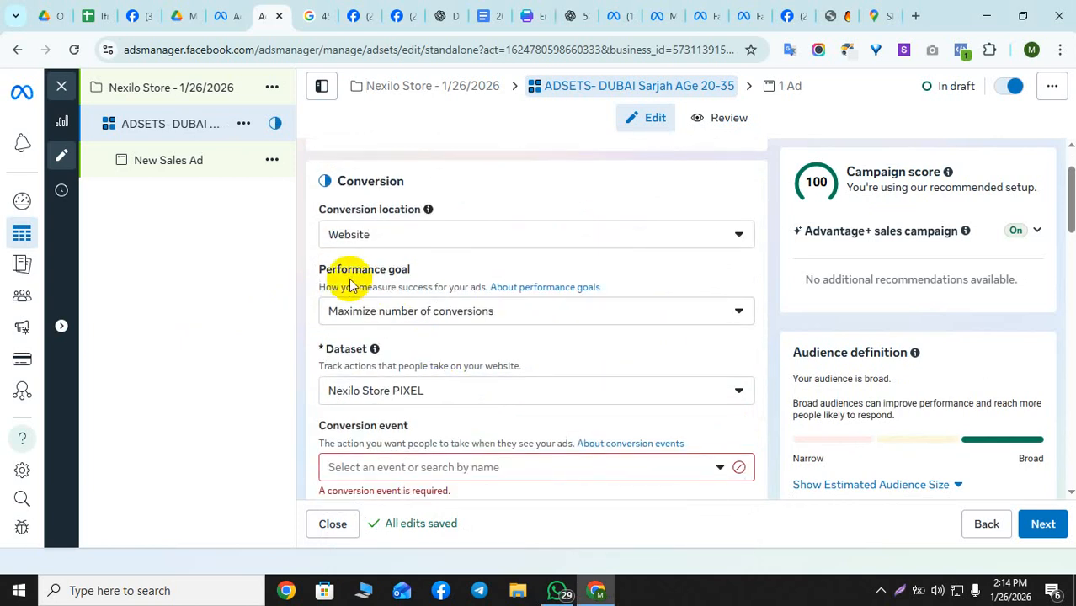
# Select Maximize number of conversions as the ad set's performance goal and Nexilo Store PIXEL as its dataset.
pyautogui.click(427, 313)
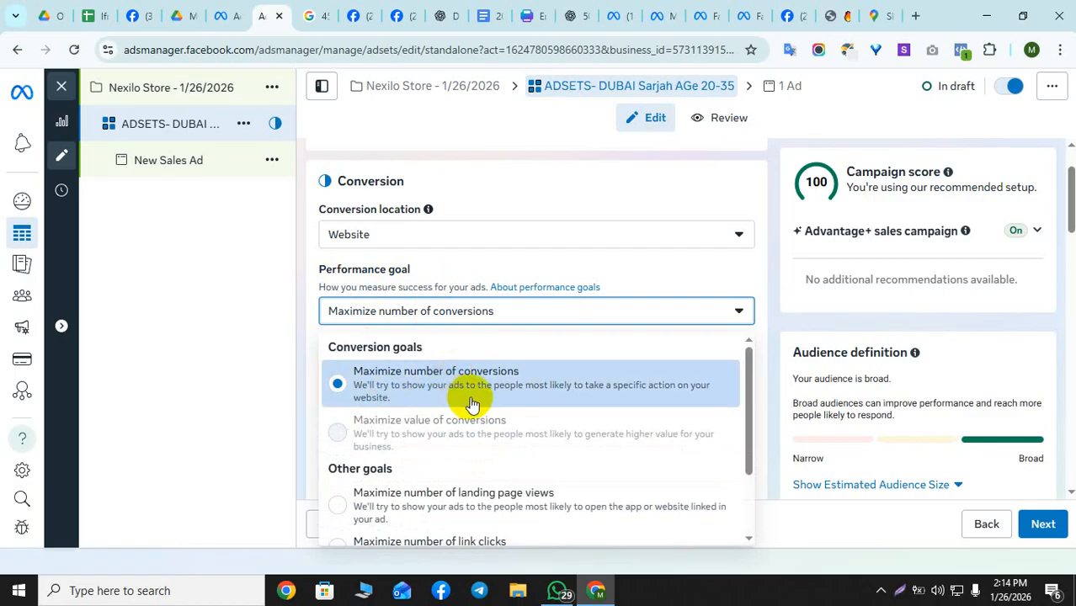
pyautogui.click(541, 396)
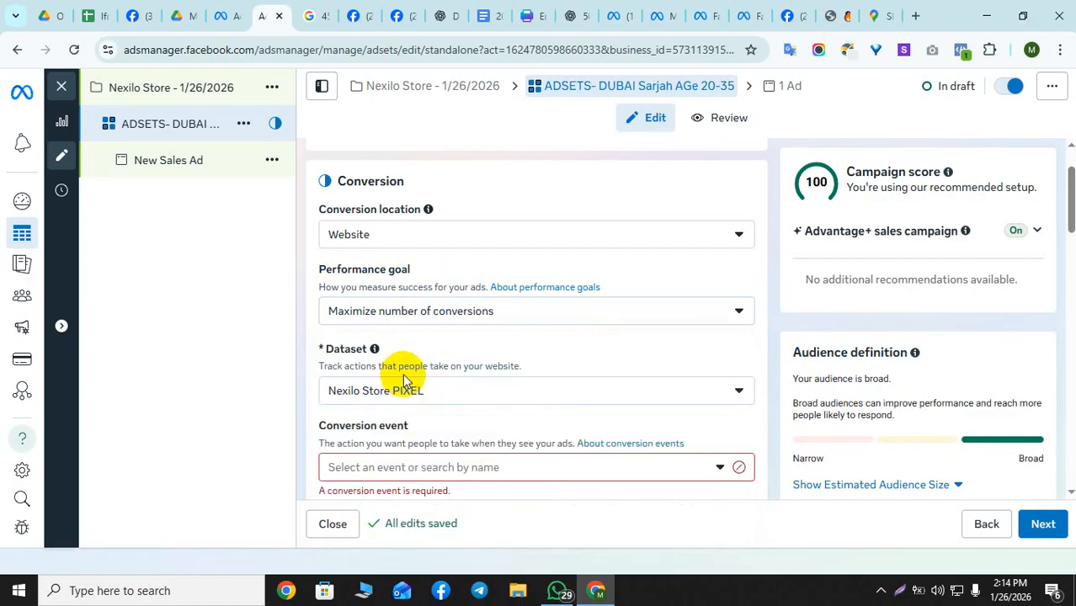
pyautogui.scroll(-1, 378, 362)
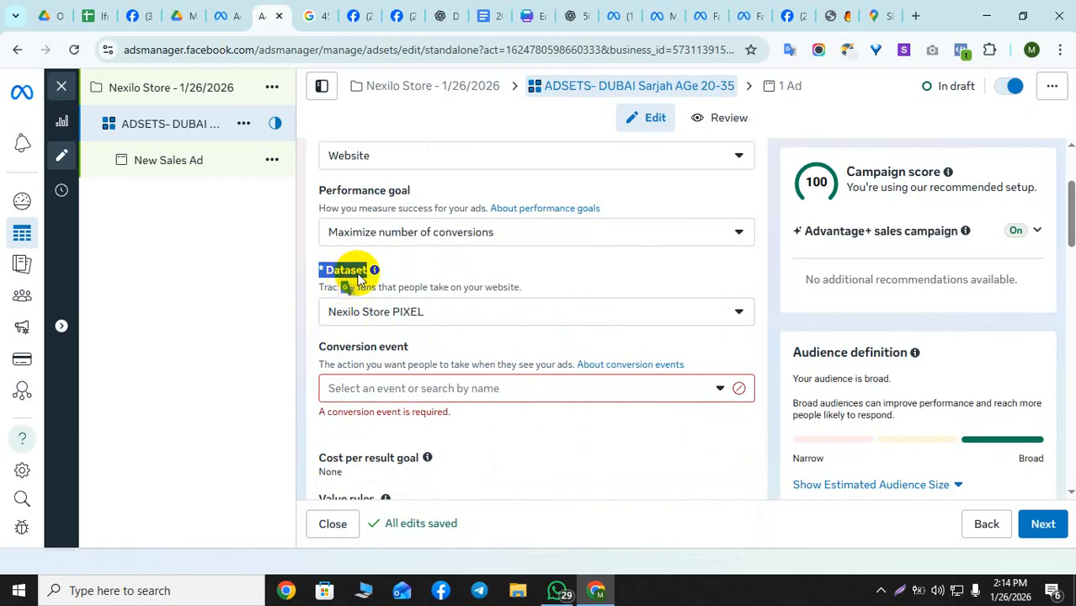
pyautogui.click(370, 325)
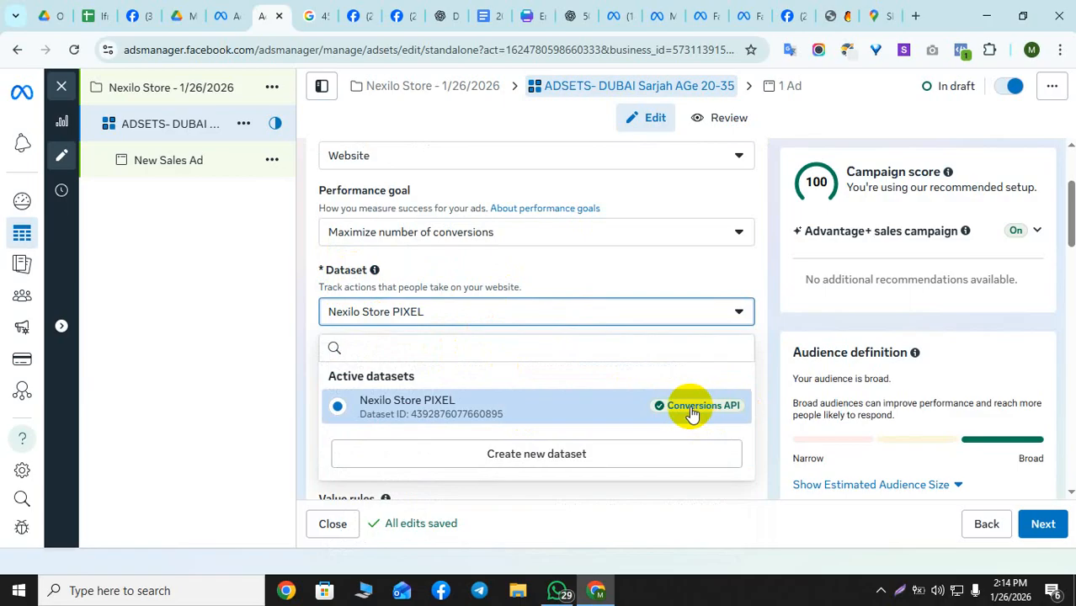
pyautogui.click(337, 403)
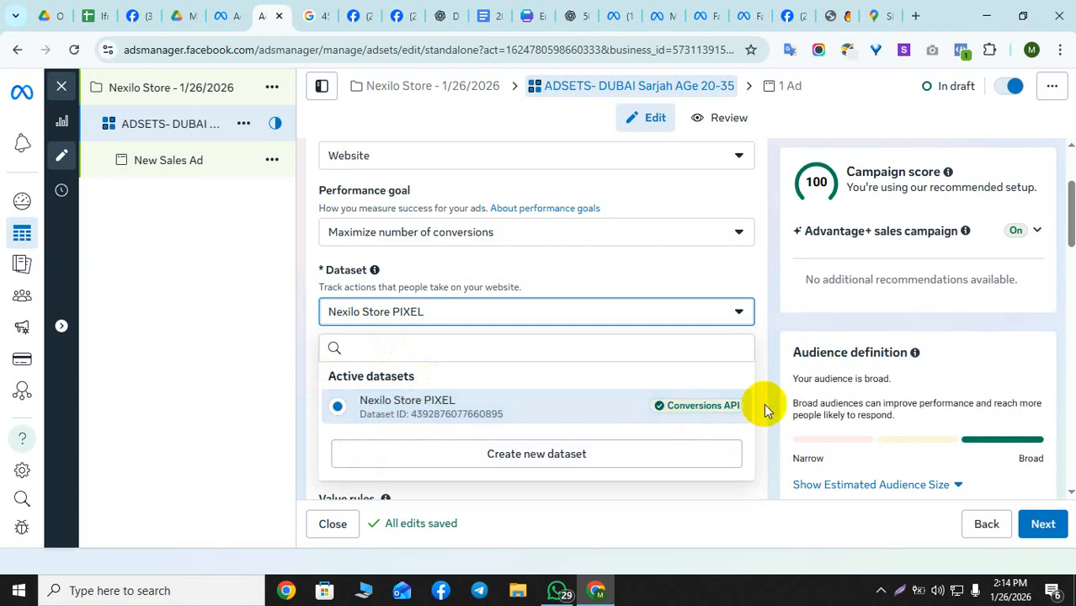
pyautogui.click(438, 408)
pyautogui.click(473, 308)
pyautogui.click(473, 307)
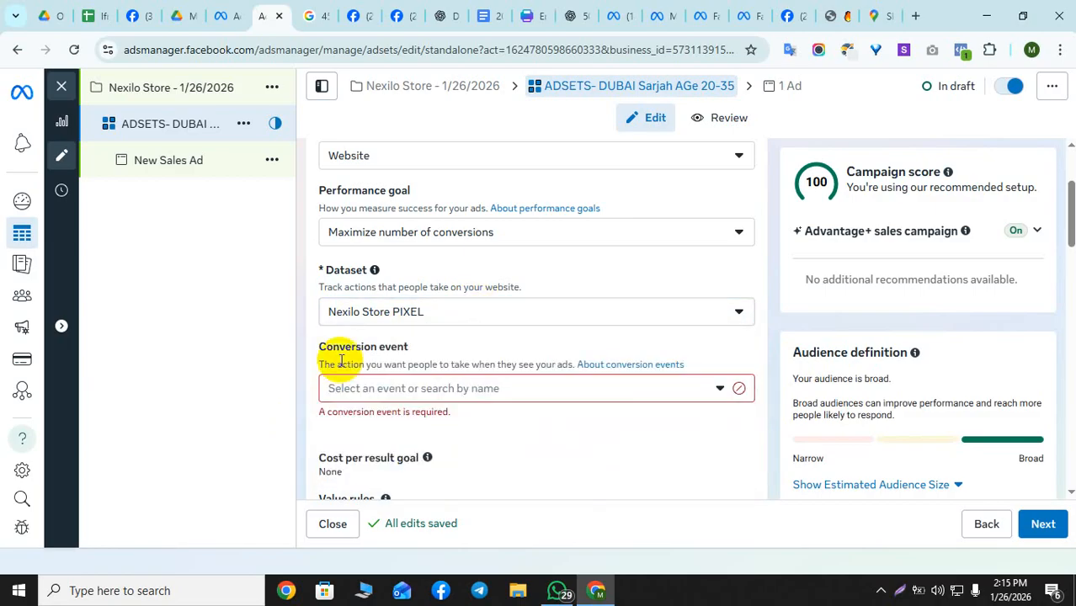
# Compare the available conversion events and set the ad set's conversion event to Purchase.
pyautogui.click(418, 385)
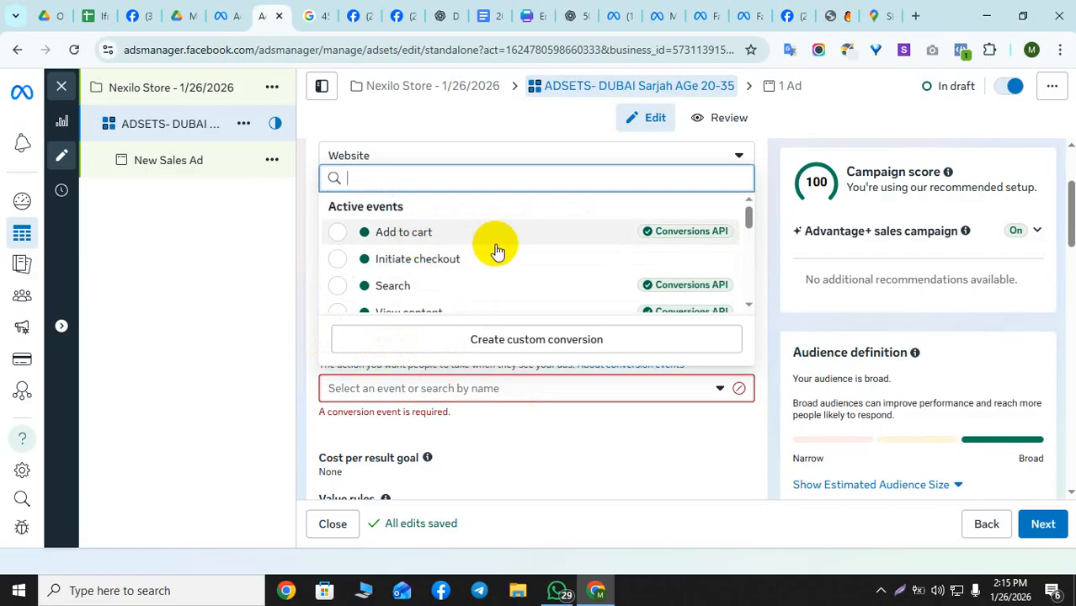
pyautogui.scroll(-3, 496, 251)
pyautogui.scroll(3, 481, 276)
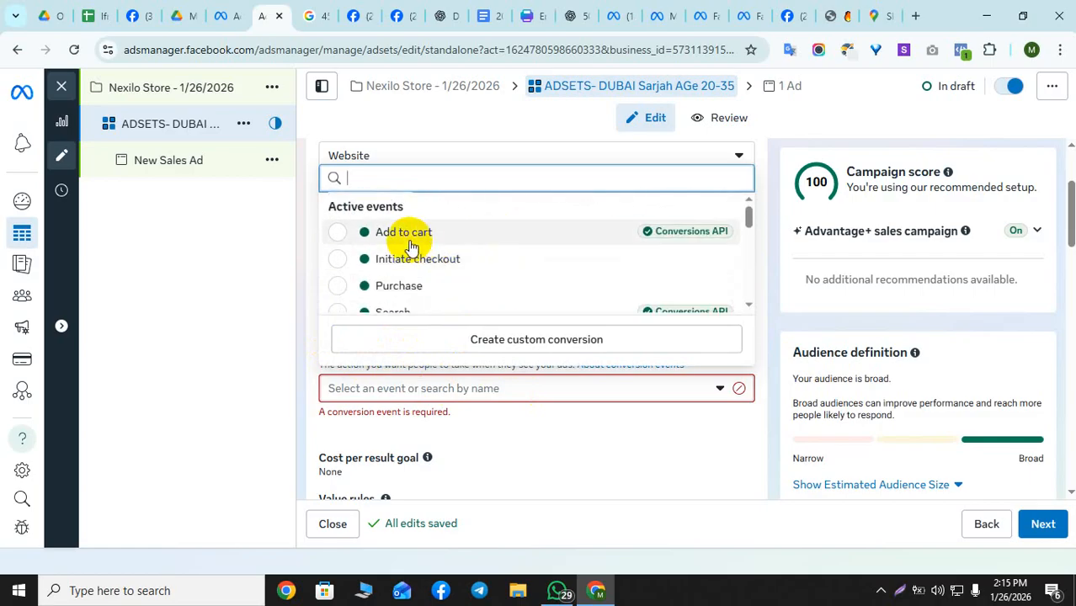
pyautogui.scroll(-1, 449, 278)
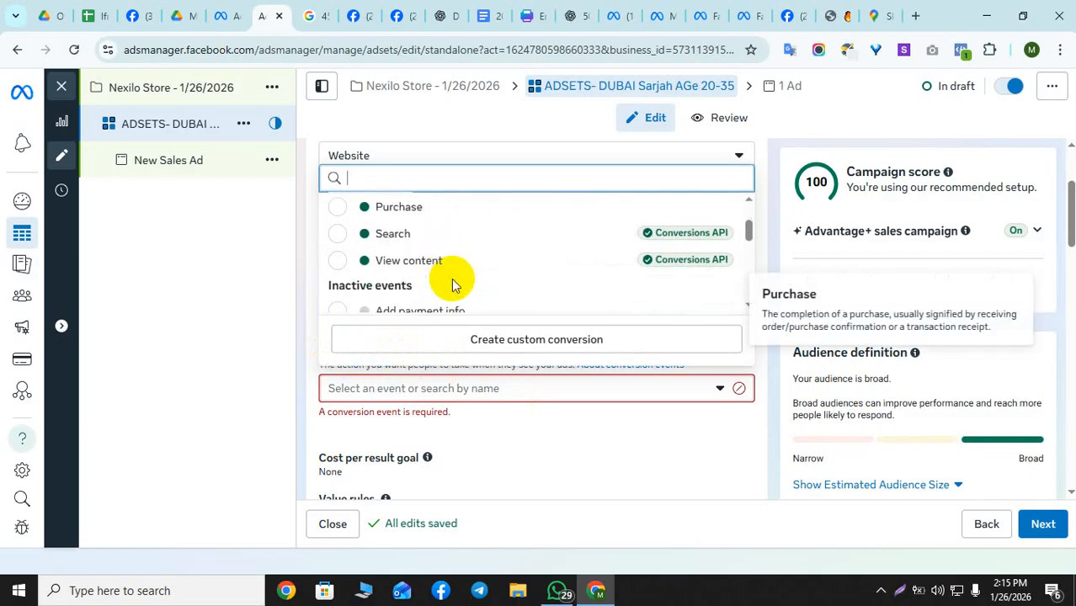
pyautogui.scroll(1, 472, 269)
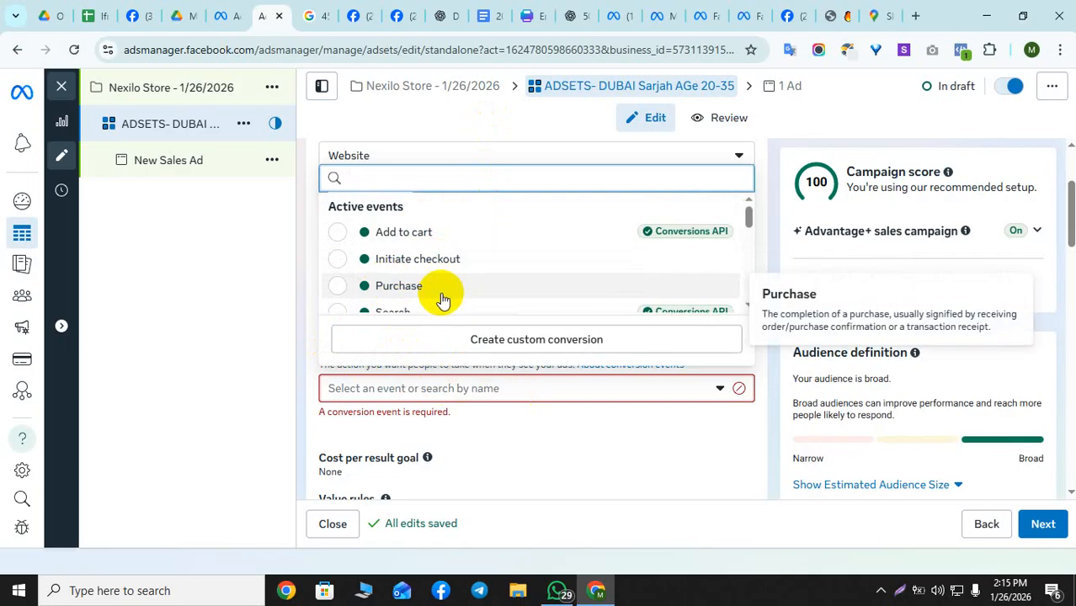
pyautogui.click(471, 294)
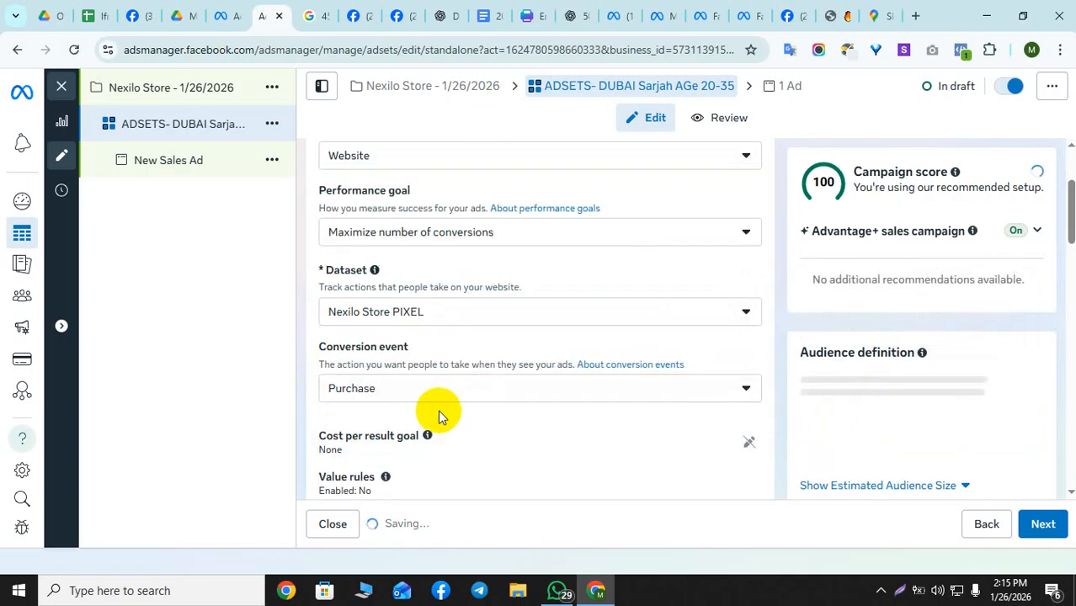
pyautogui.click(374, 387)
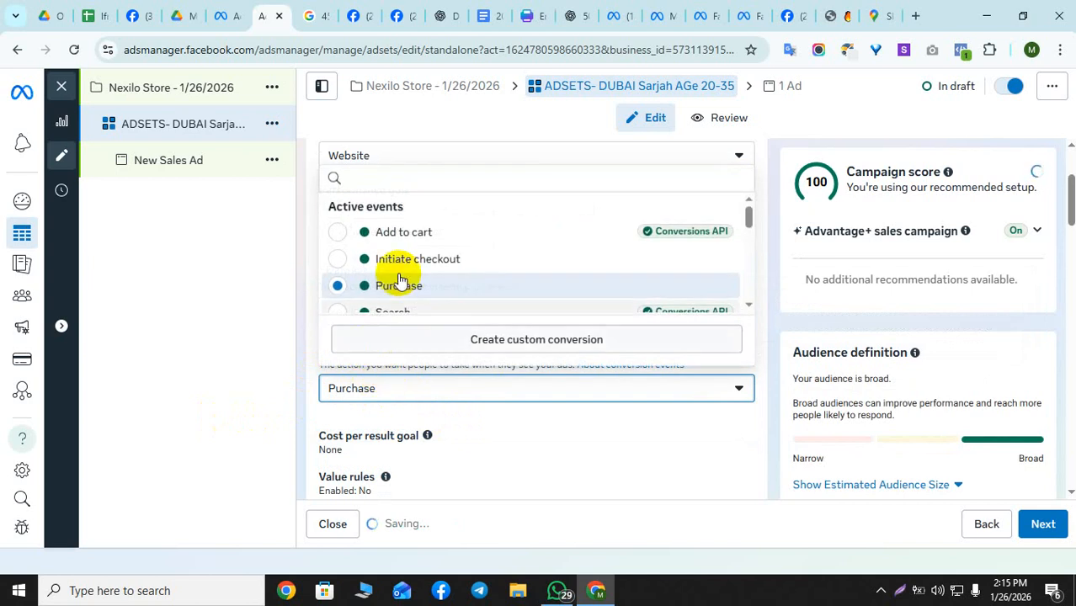
pyautogui.click(253, 360)
pyautogui.scroll(2, 416, 360)
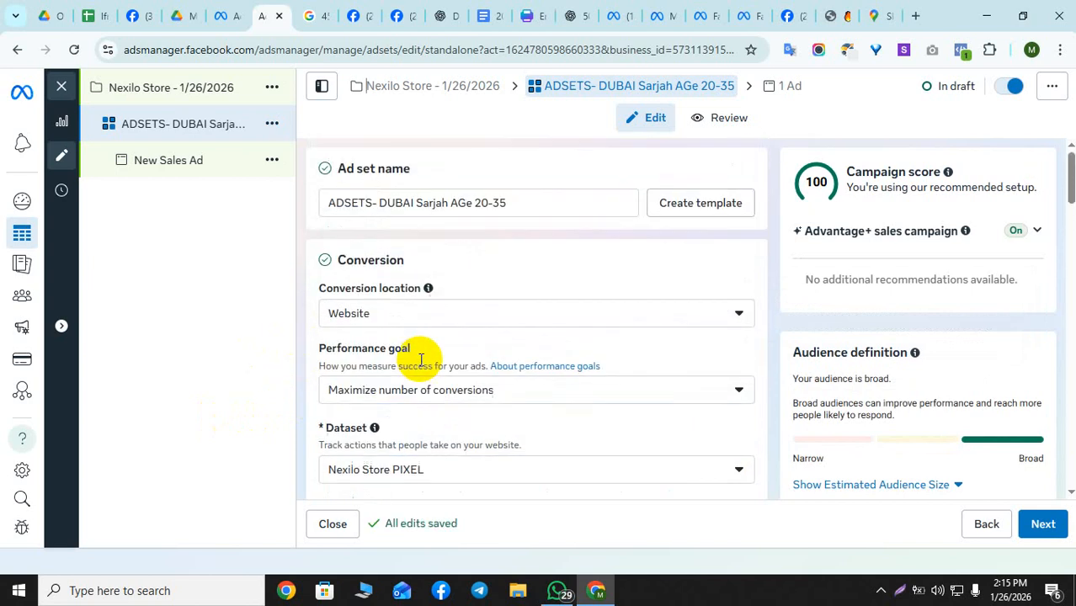
pyautogui.scroll(-2, 412, 362)
pyautogui.scroll(-3, 412, 362)
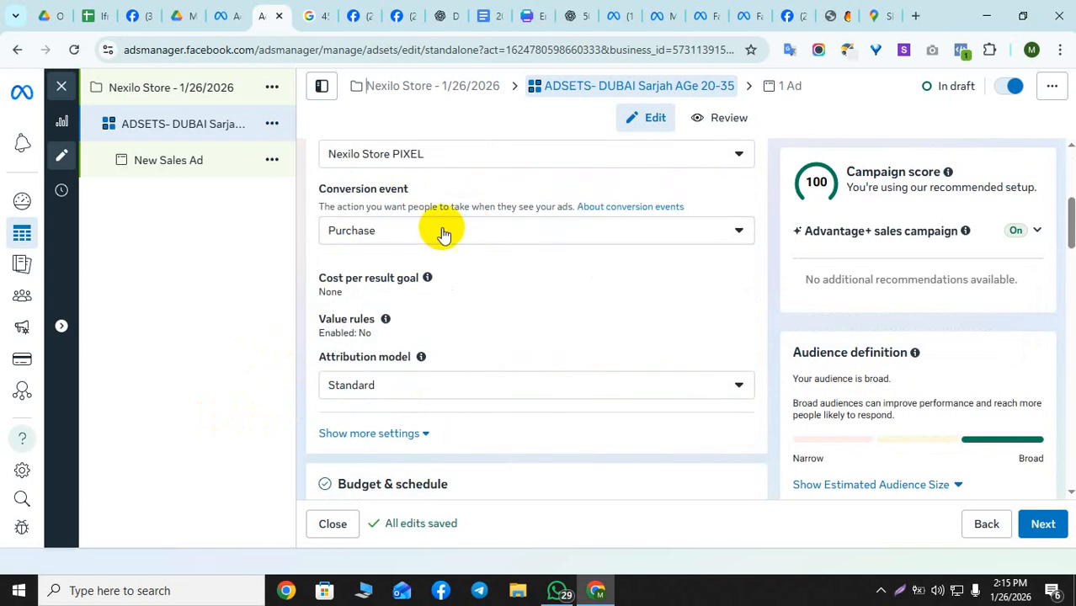
# Try out the end date option in the ad set's schedule, look at its calendar, and turn the option off again.
pyautogui.scroll(-4, 555, 235)
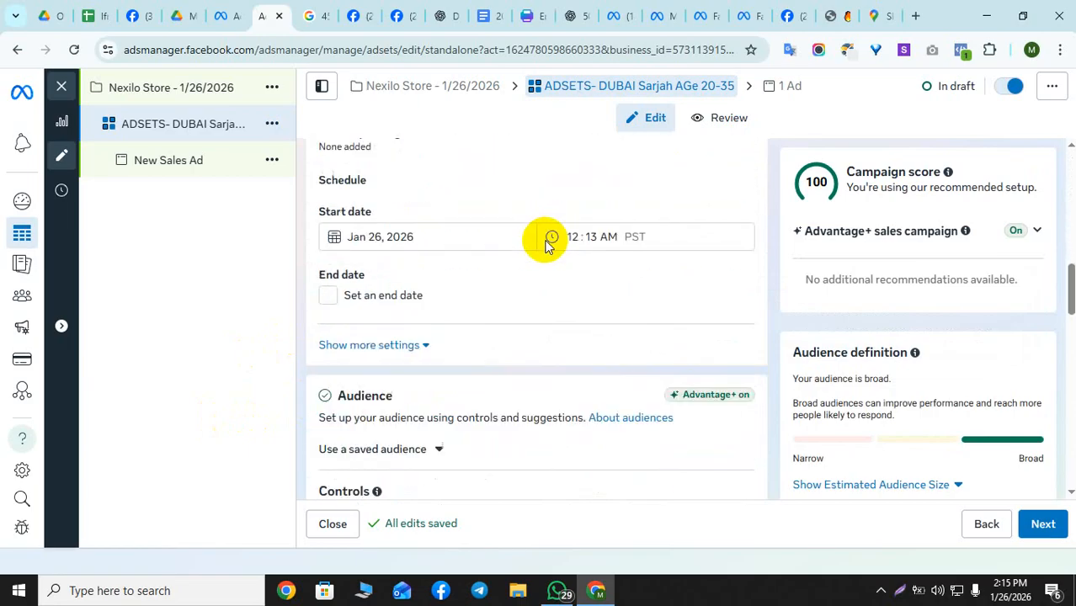
pyautogui.scroll(1, 465, 248)
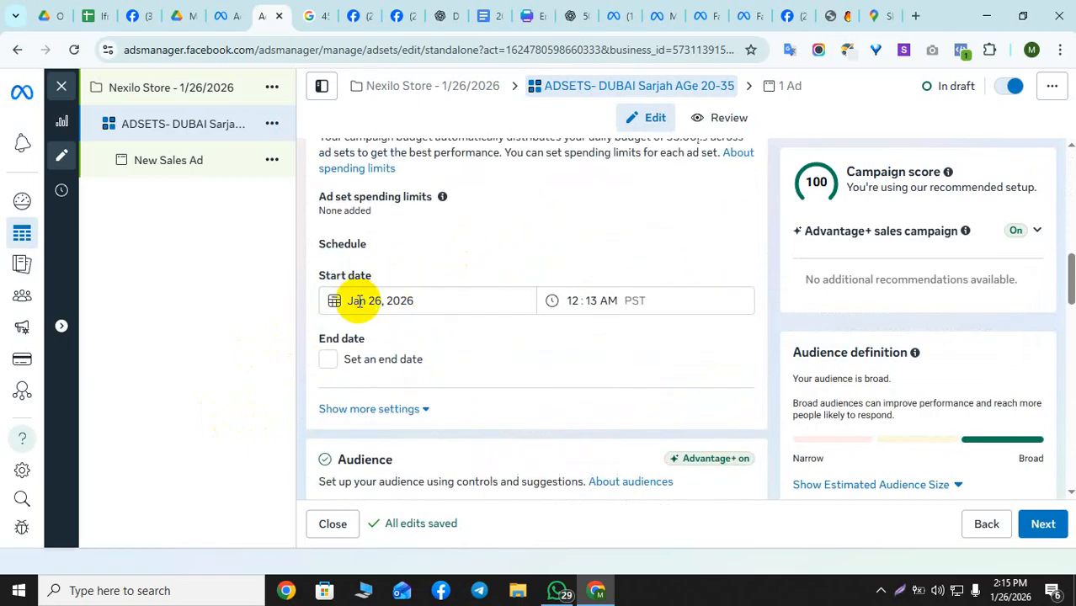
pyautogui.click(329, 362)
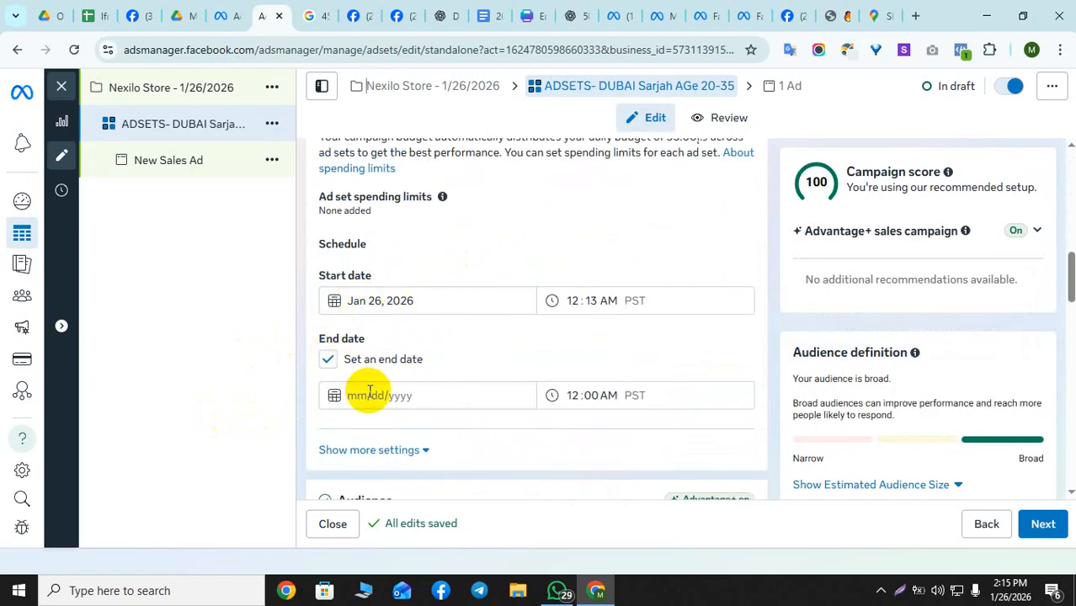
pyautogui.click(331, 361)
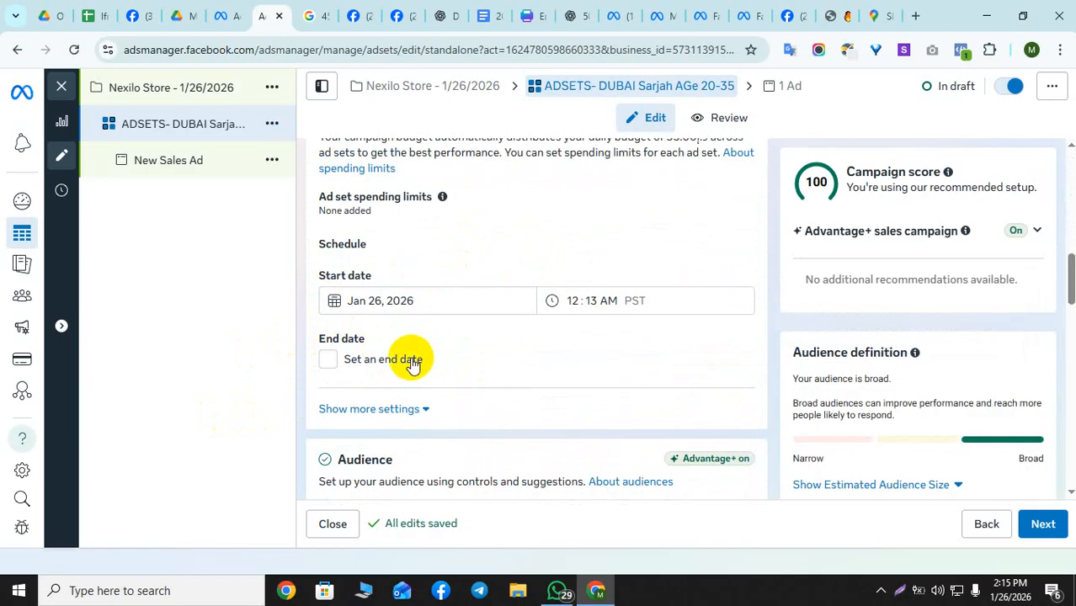
pyautogui.click(328, 364)
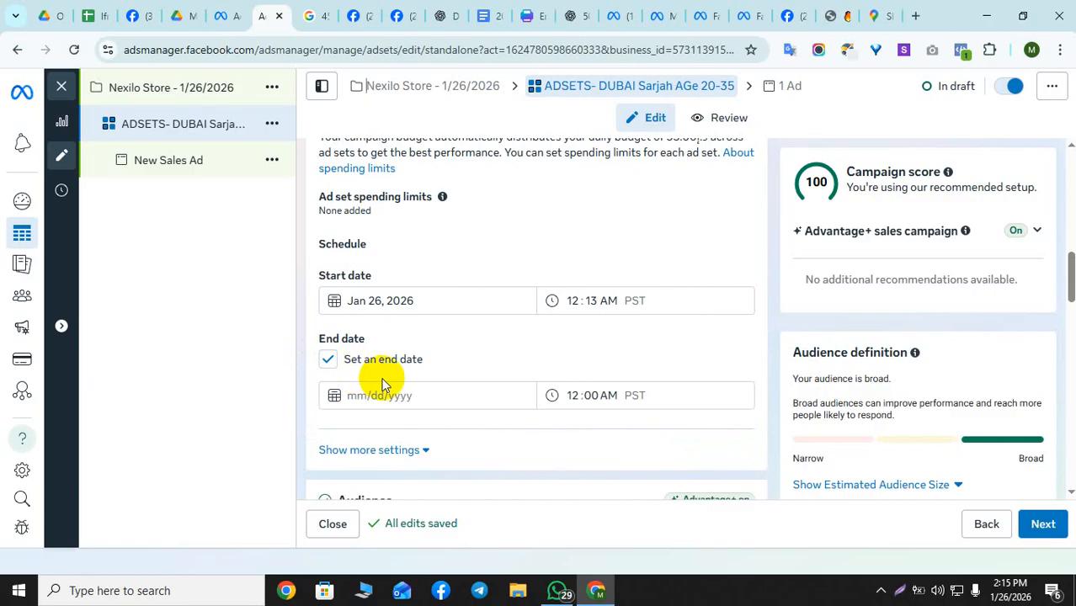
pyautogui.click(386, 389)
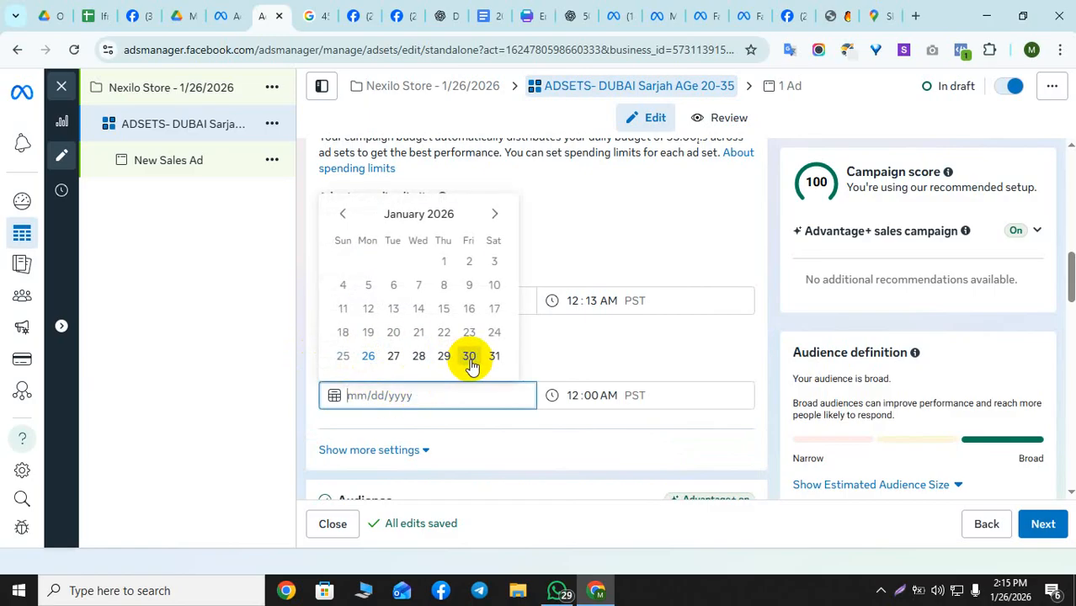
pyautogui.click(557, 350)
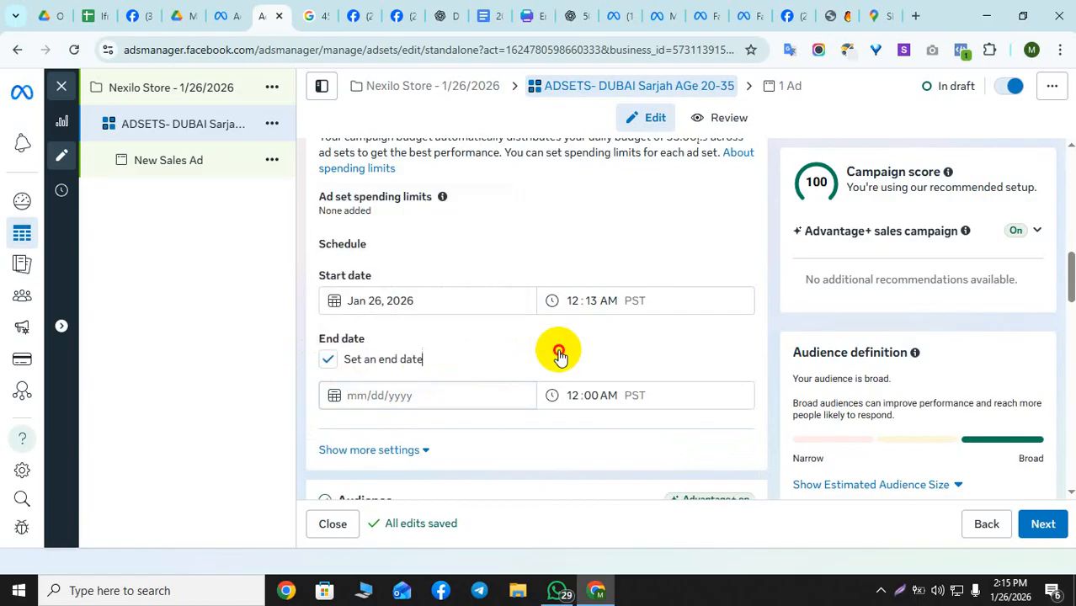
pyautogui.click(328, 359)
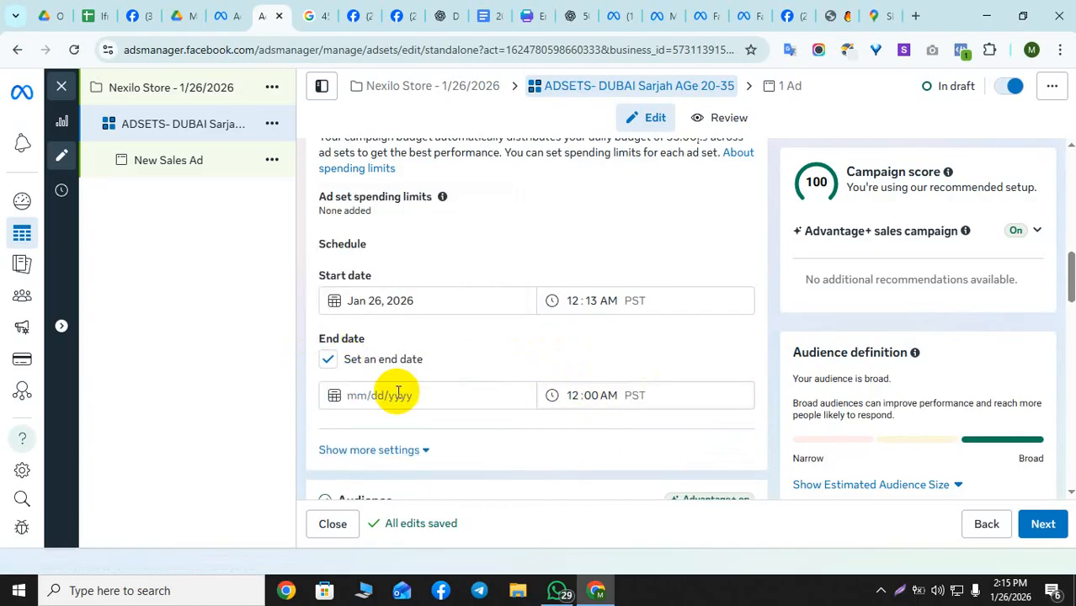
pyautogui.click(330, 361)
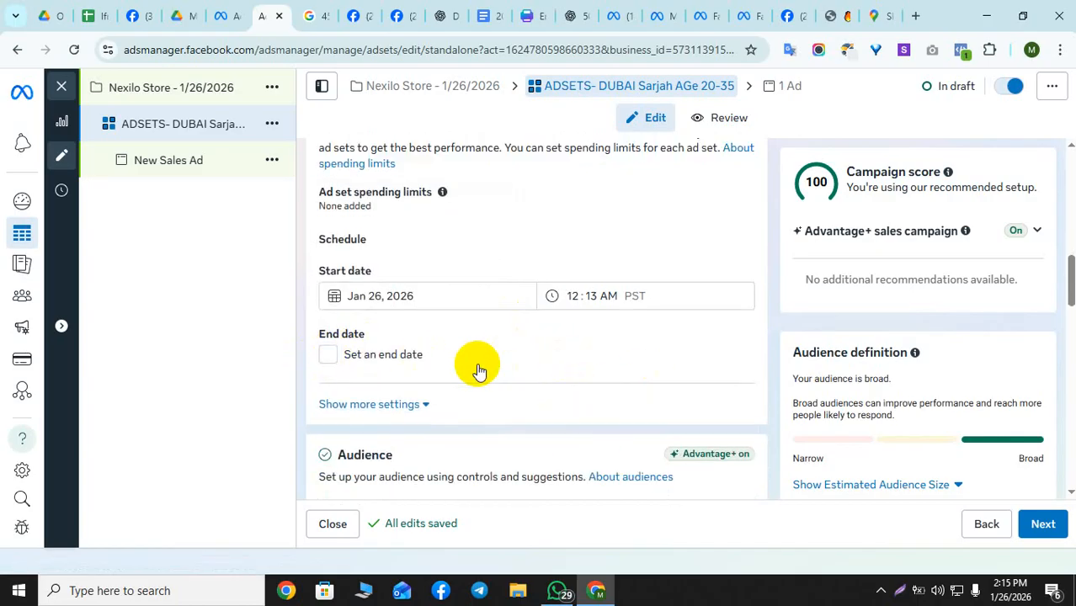
# Expand the additional schedule settings and examine the budget scheduling option and the audience controls.
pyautogui.scroll(-1, 438, 349)
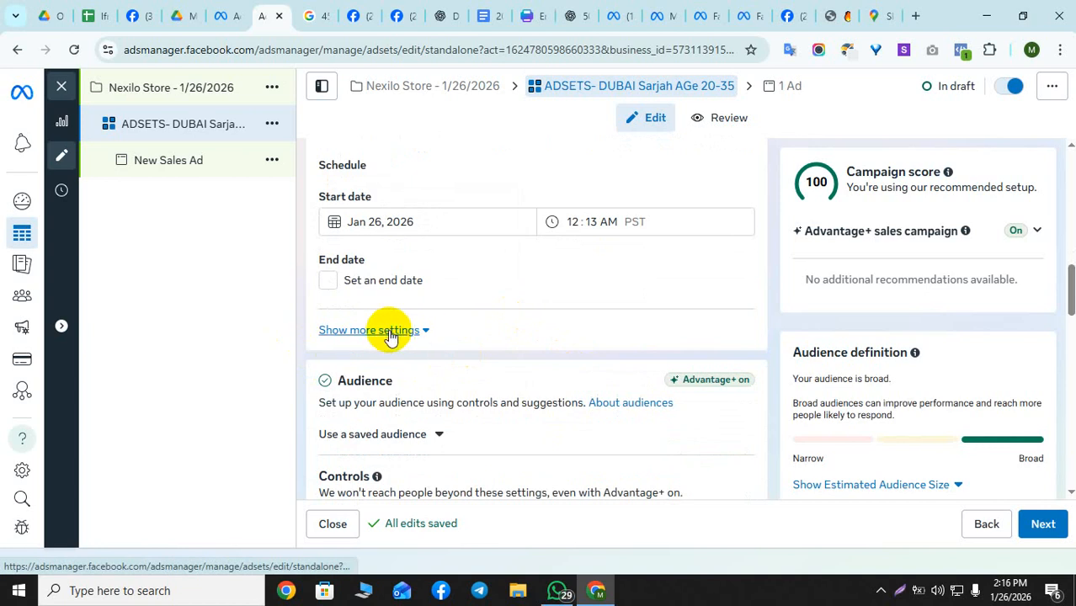
pyautogui.click(389, 334)
pyautogui.scroll(-3, 389, 334)
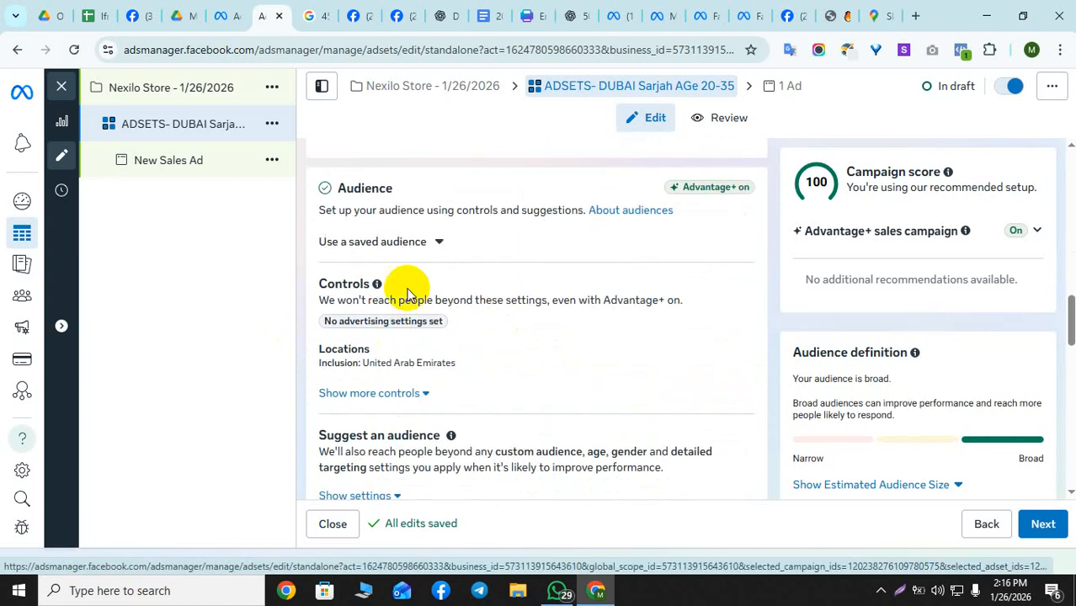
pyautogui.scroll(2, 601, 266)
pyautogui.scroll(2, 354, 312)
pyautogui.scroll(-3, 355, 309)
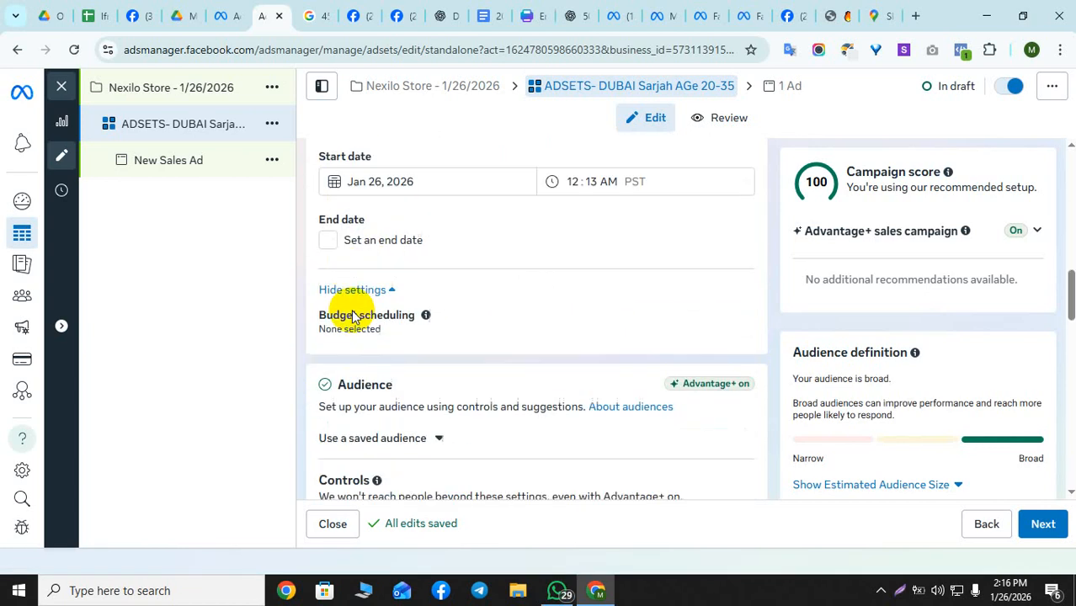
pyautogui.scroll(-1, 345, 366)
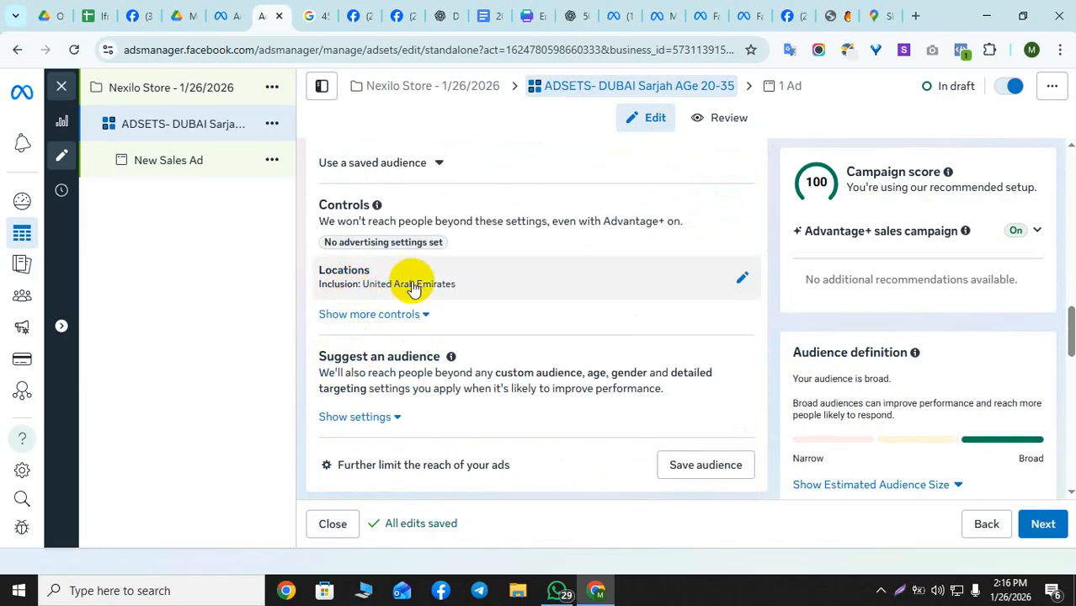
# Set the ad set's audience location to Bangladesh and check its area on the map.
pyautogui.click(675, 288)
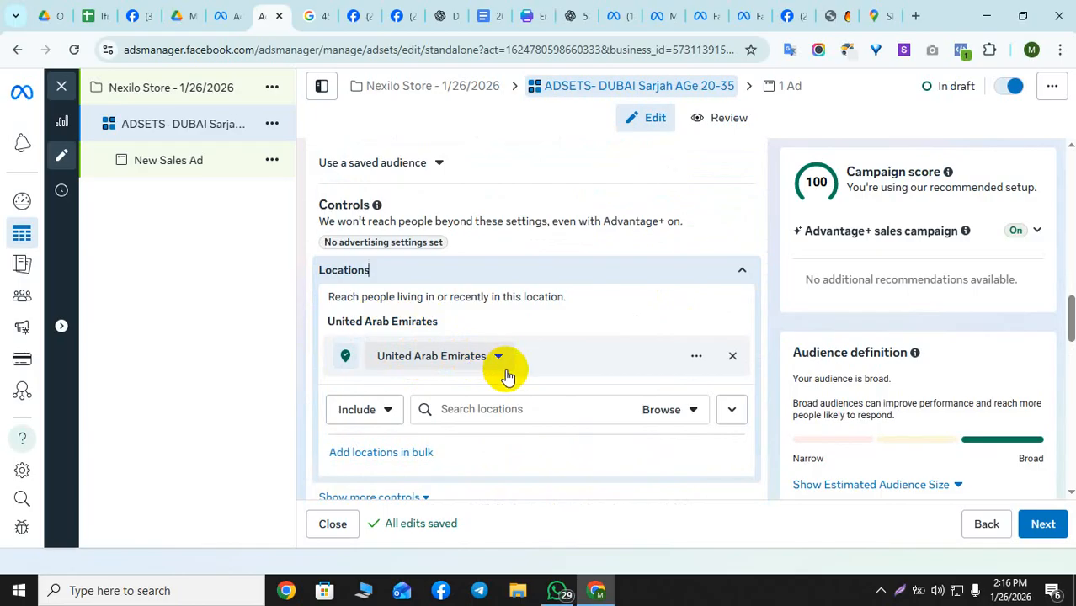
pyautogui.click(533, 408)
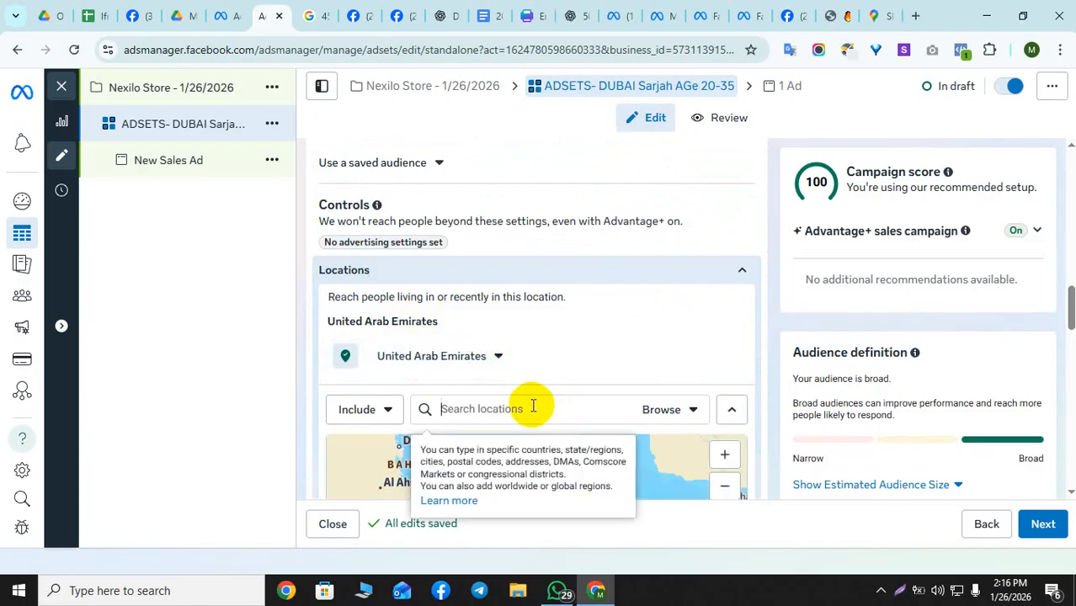
pyautogui.write('bangla')
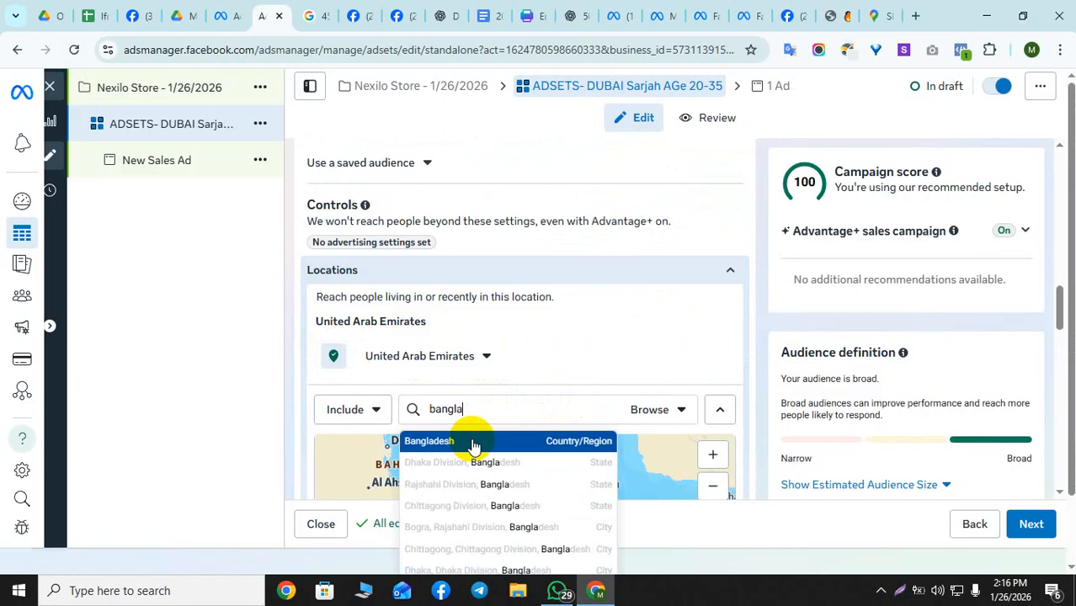
pyautogui.click(427, 438)
pyautogui.scroll(-2, 608, 330)
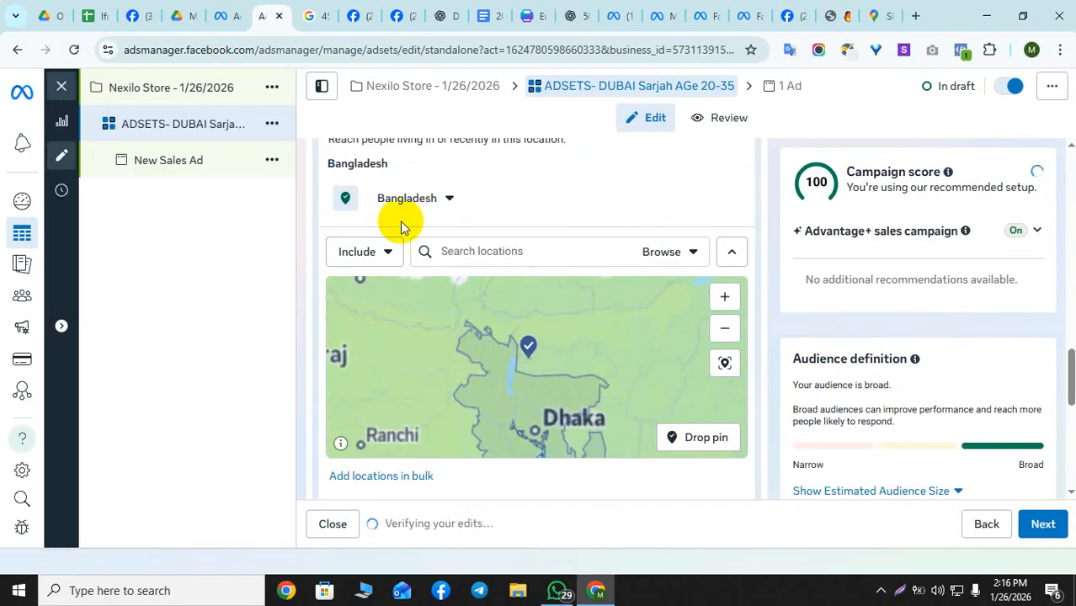
pyautogui.scroll(2, 595, 206)
pyautogui.scroll(-1, 484, 357)
pyautogui.scroll(-1, 483, 357)
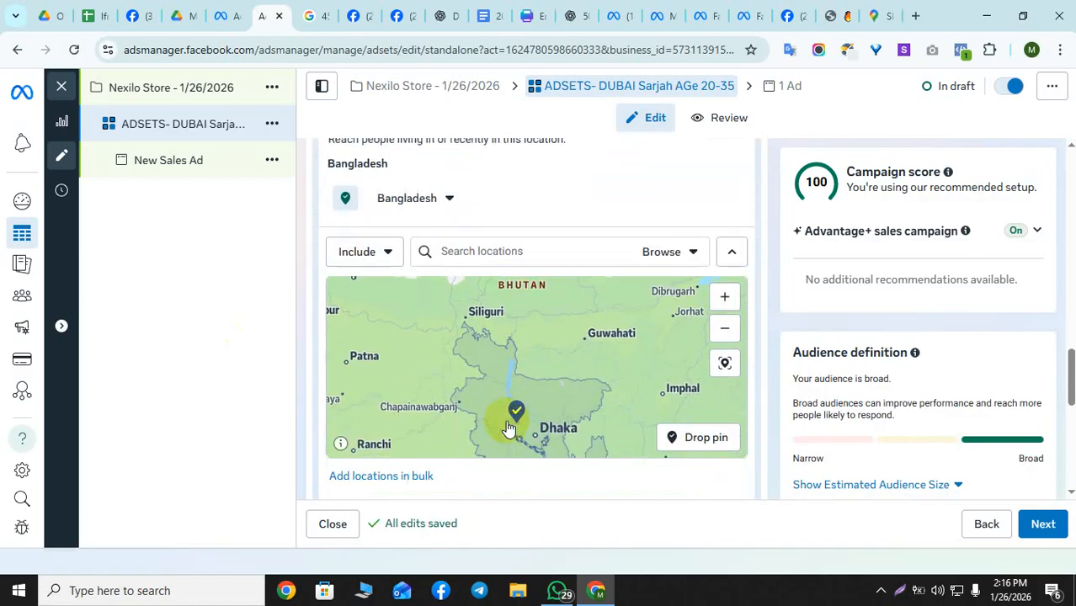
# Narrow the audience location to the city of Dhaka, Dhaka Division, and check its radius on the map.
pyautogui.moveTo(548, 388)
pyautogui.mouseDown()
pyautogui.moveTo(564, 356)
pyautogui.moveTo(501, 415)
pyautogui.moveTo(563, 387)
pyautogui.mouseUp()
pyautogui.scroll(2, 511, 371)
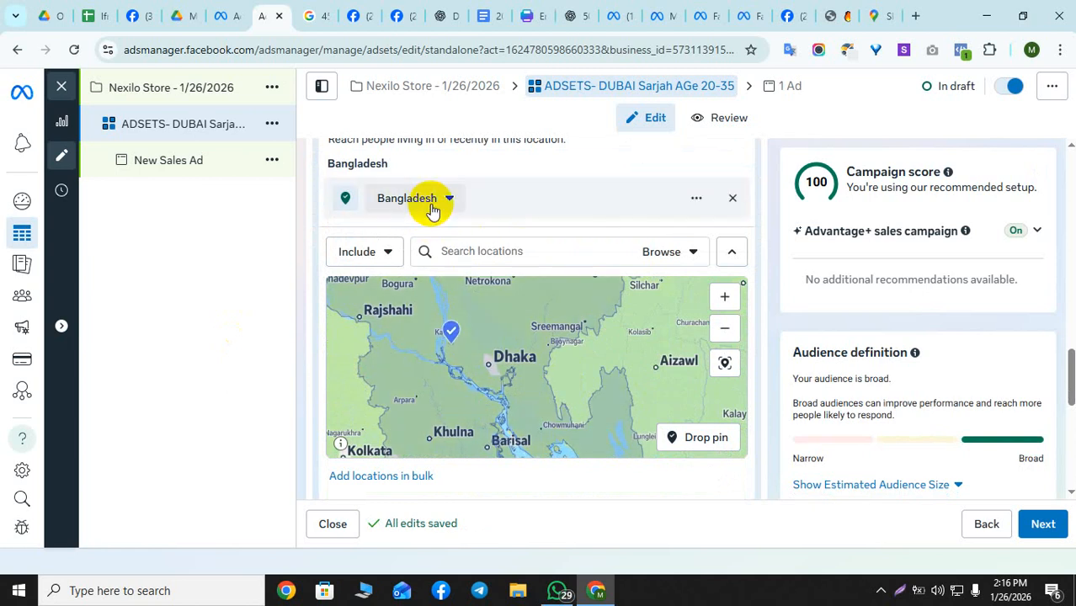
pyautogui.click(471, 250)
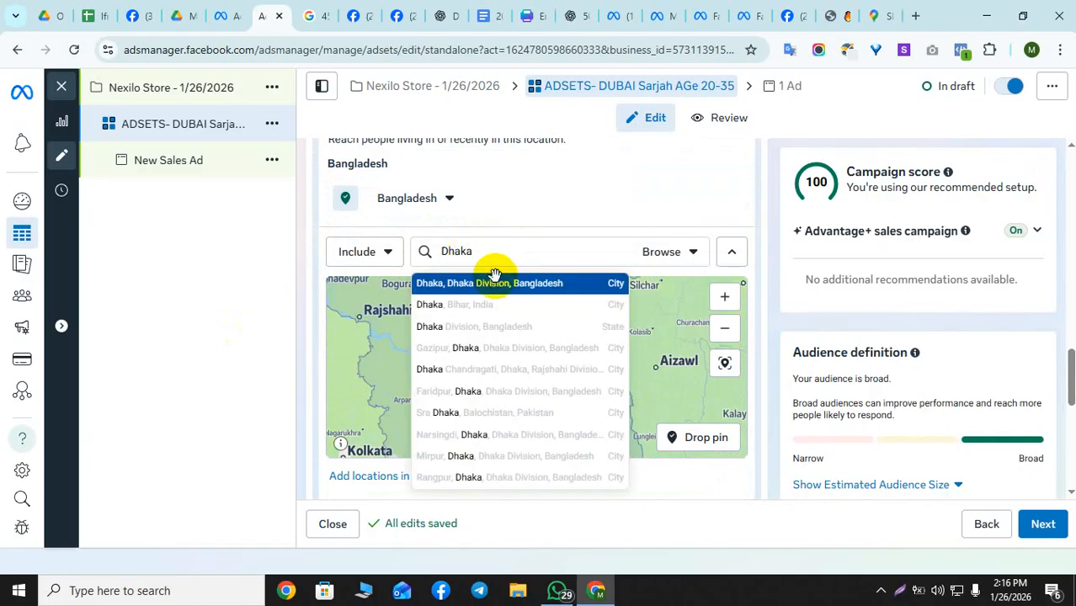
pyautogui.click(495, 283)
pyautogui.moveTo(611, 414); pyautogui.dragTo(541, 449)
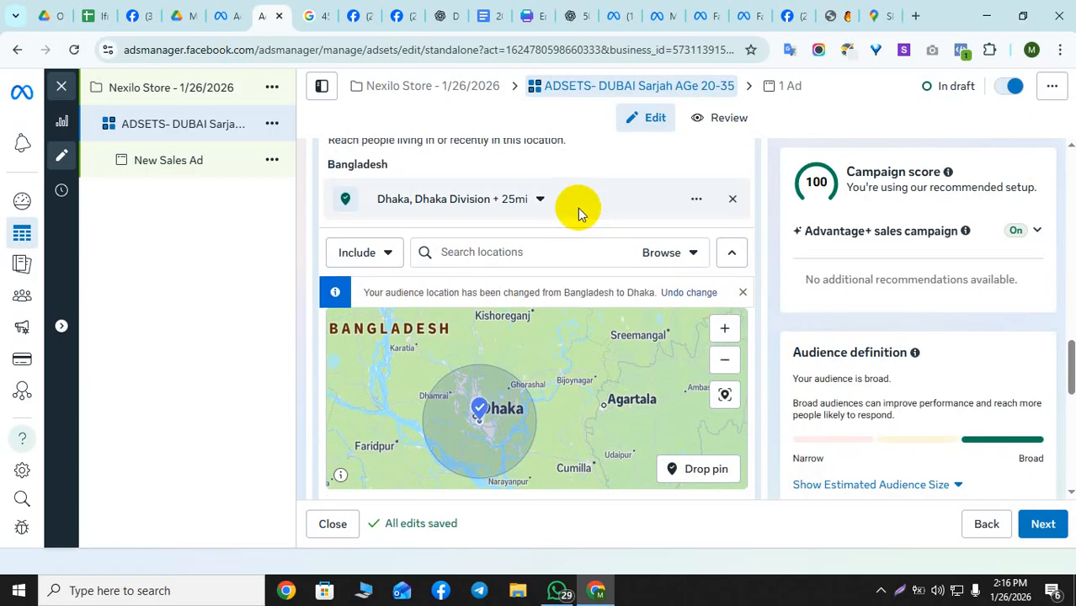
# Reduce the radius around Dhaka to 10 mi in the audience locations and check the covered area on the map.
pyautogui.scroll(1, 581, 215)
pyautogui.click(541, 278)
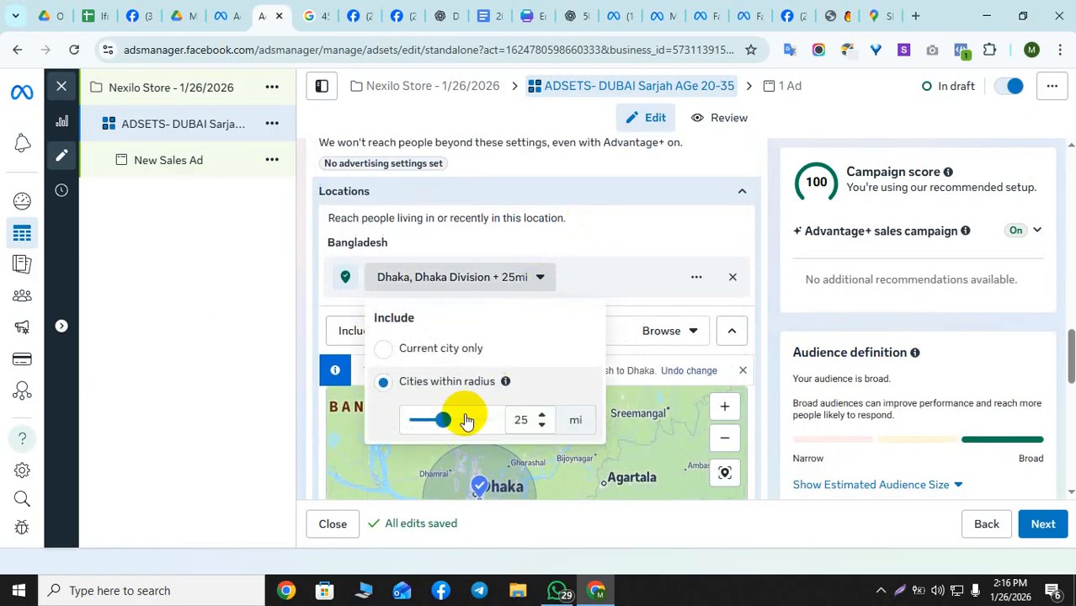
pyautogui.moveTo(446, 422); pyautogui.dragTo(346, 418)
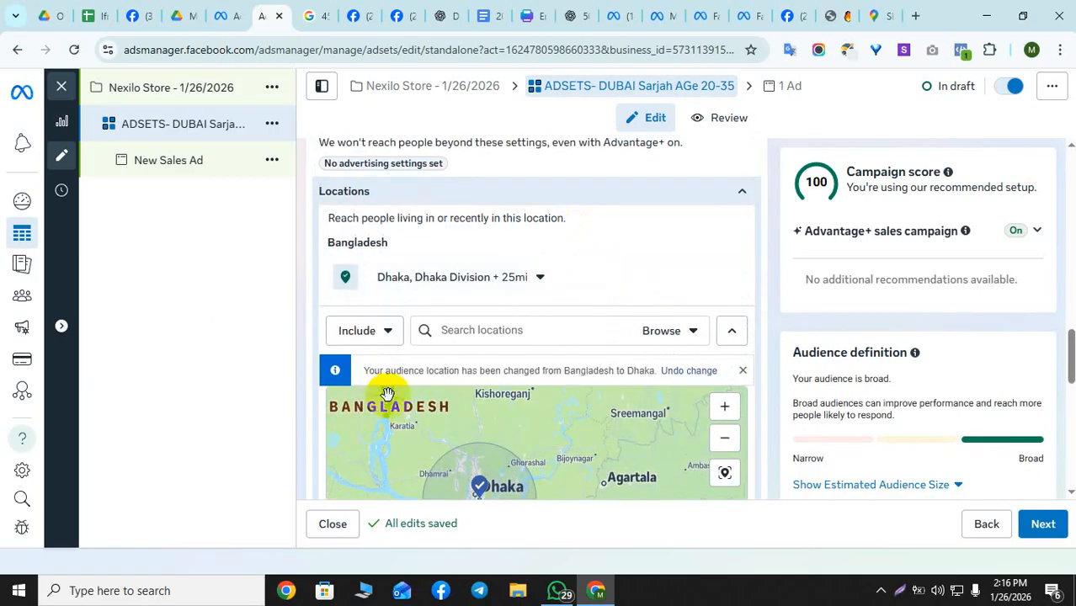
pyautogui.scroll(-3, 628, 247)
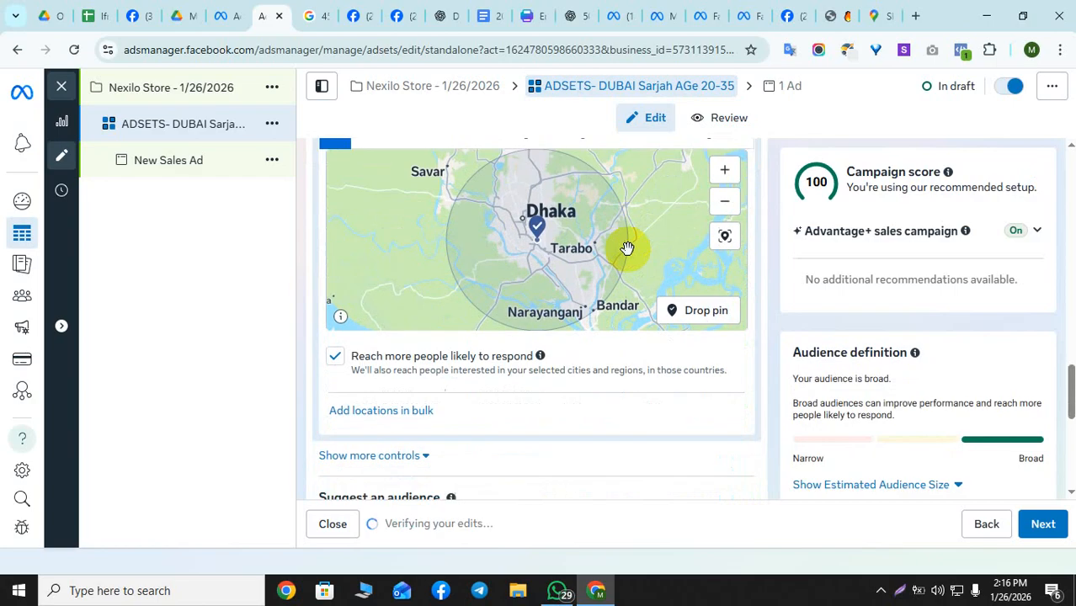
pyautogui.scroll(-3, 589, 286)
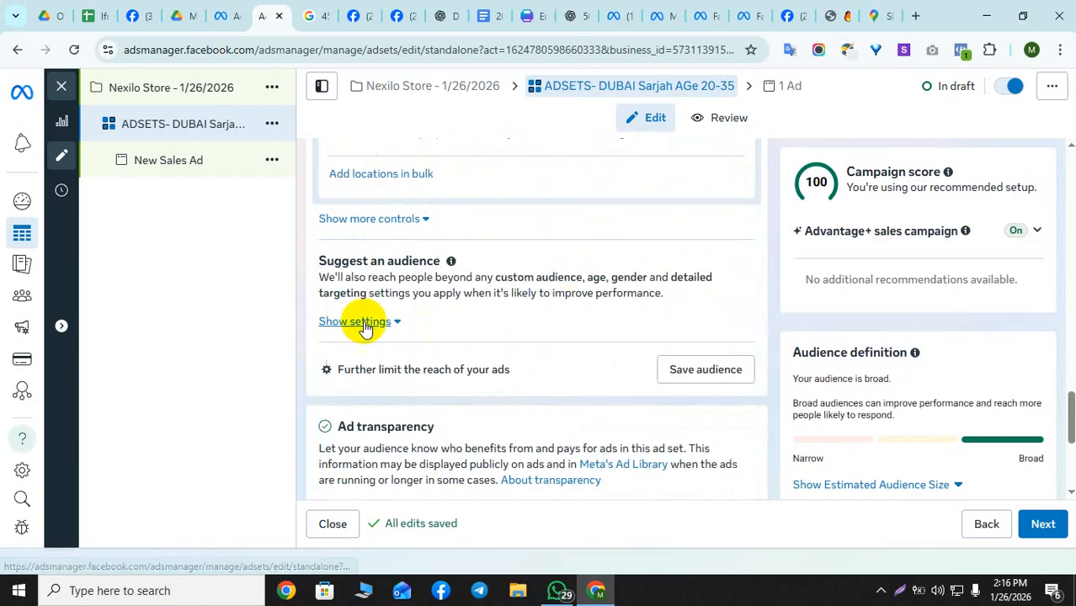
pyautogui.scroll(5, 365, 324)
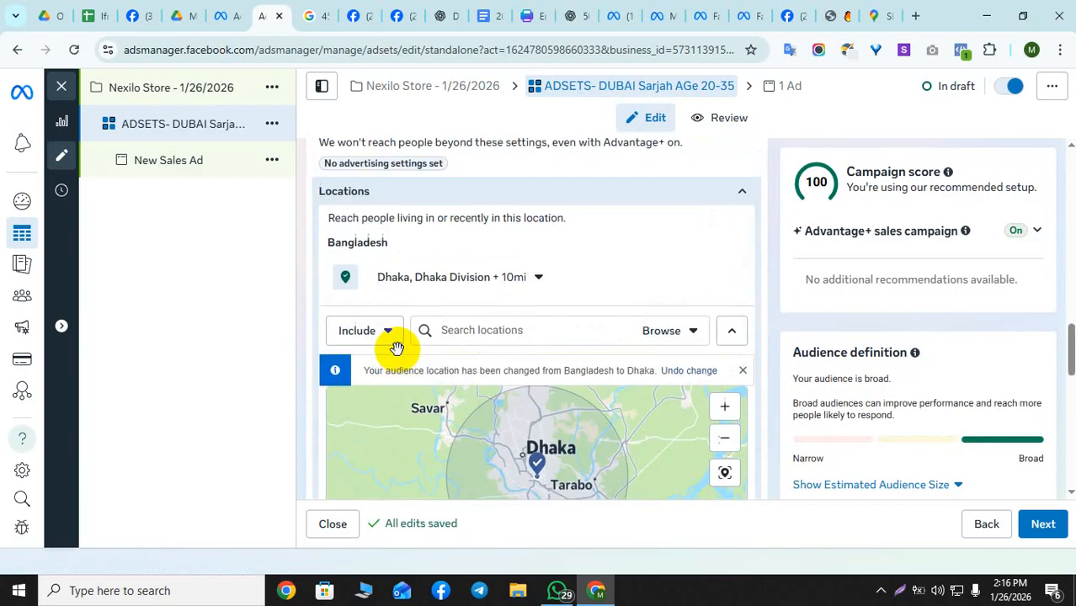
# Expand the additional audience controls and set the minimum age to 20.
pyautogui.scroll(-4, 399, 329)
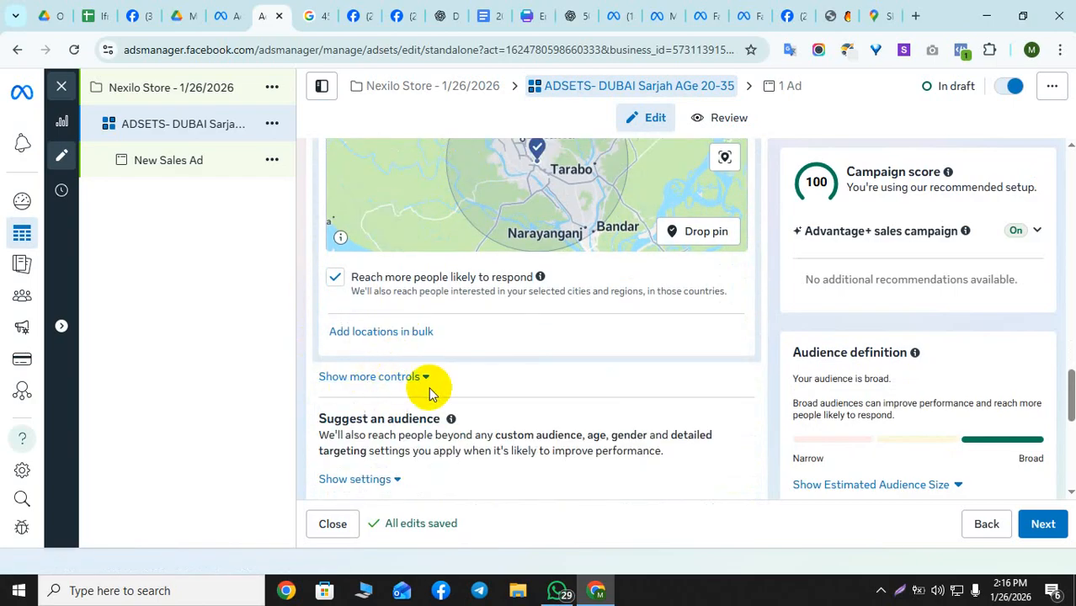
pyautogui.click(383, 377)
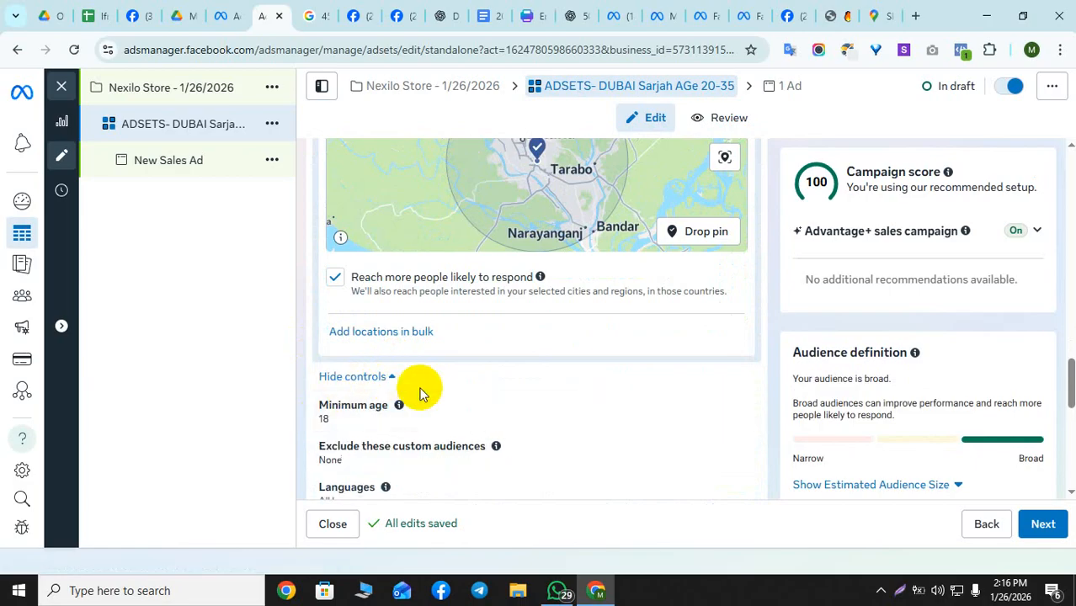
pyautogui.scroll(-1, 421, 391)
pyautogui.click(737, 337)
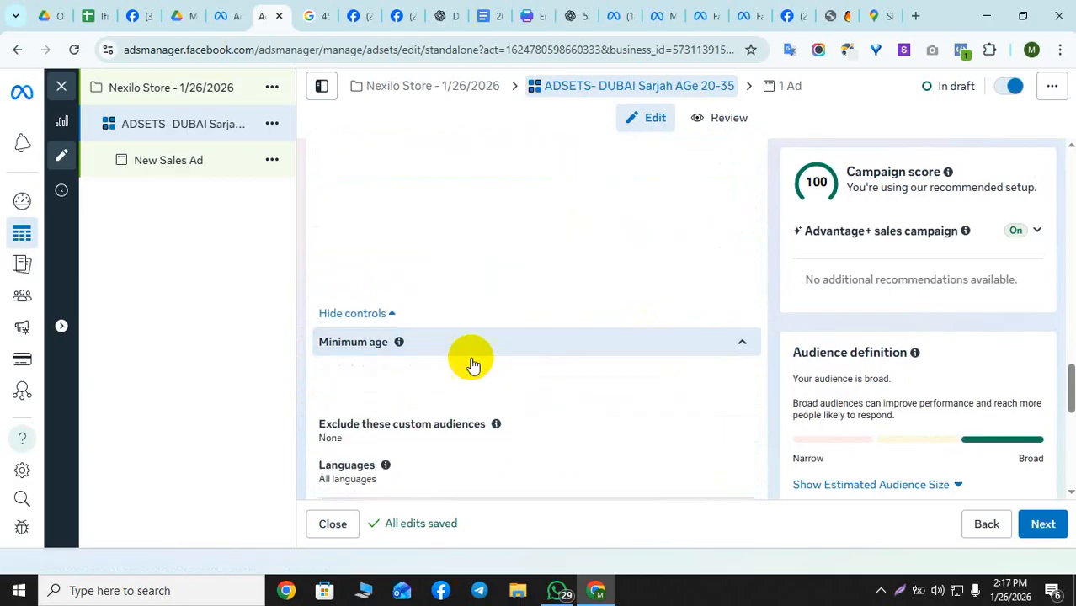
pyautogui.scroll(-5, 421, 366)
pyautogui.scroll(-1, 537, 349)
pyautogui.scroll(6, 538, 351)
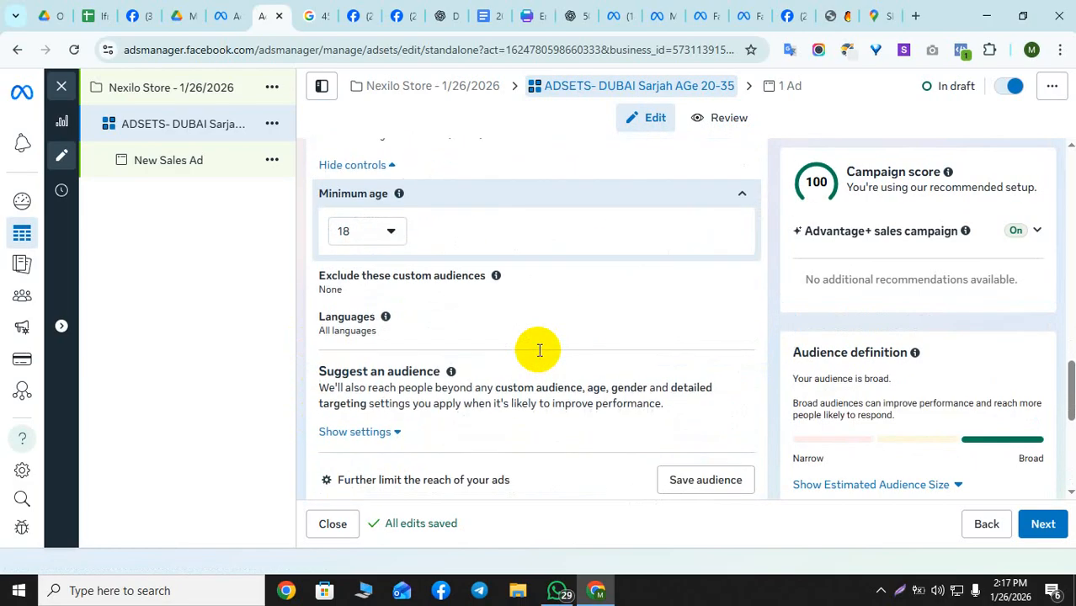
pyautogui.scroll(-2, 421, 357)
pyautogui.click(368, 315)
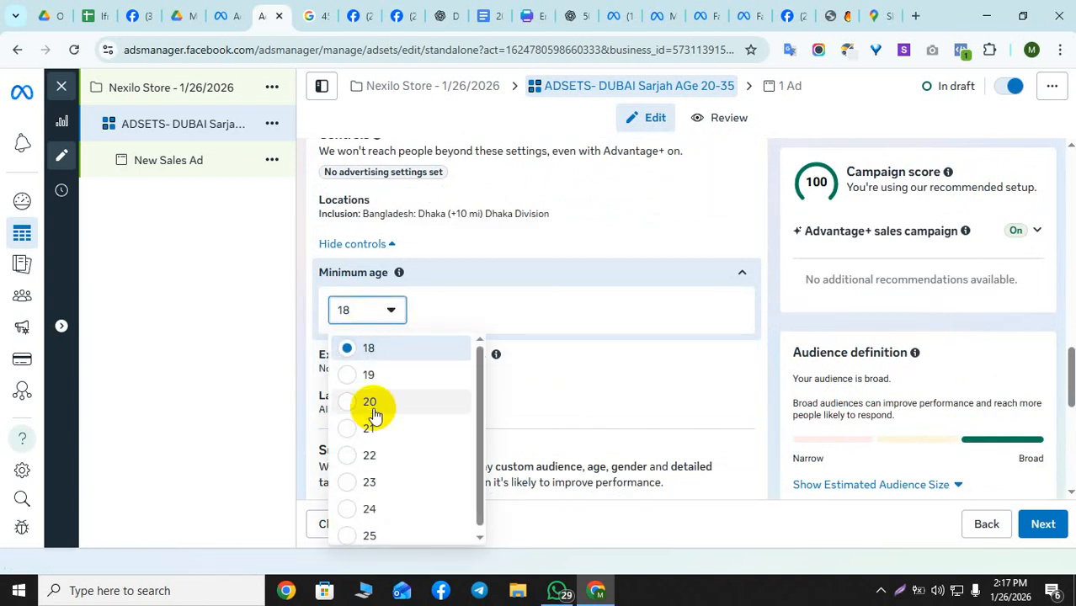
pyautogui.click(360, 411)
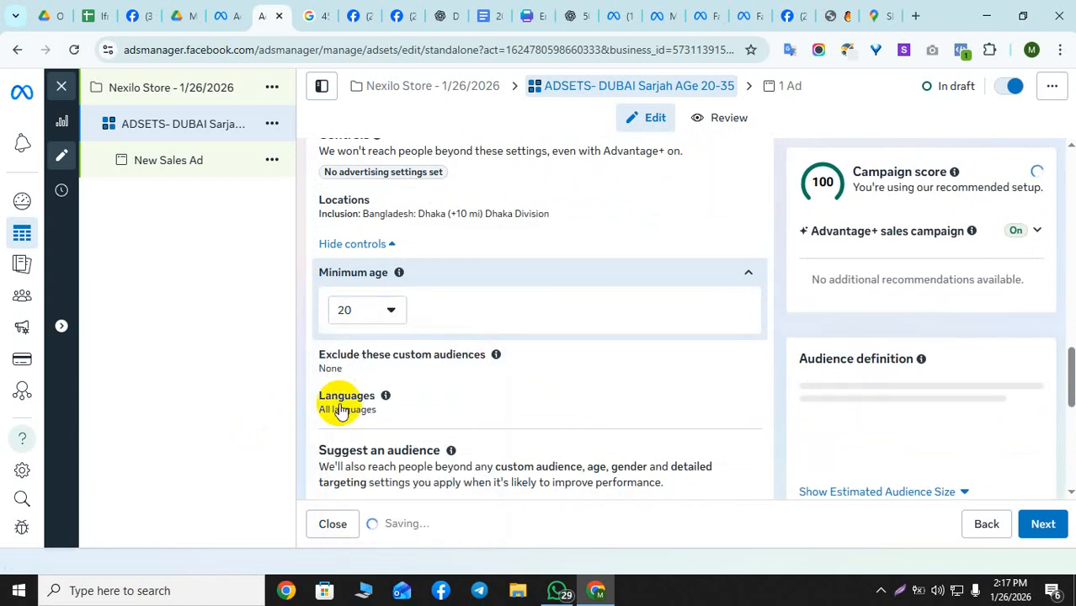
# Expand the suggested audience settings and set the upper limit of the suggested age range to 40.
pyautogui.scroll(-3, 529, 356)
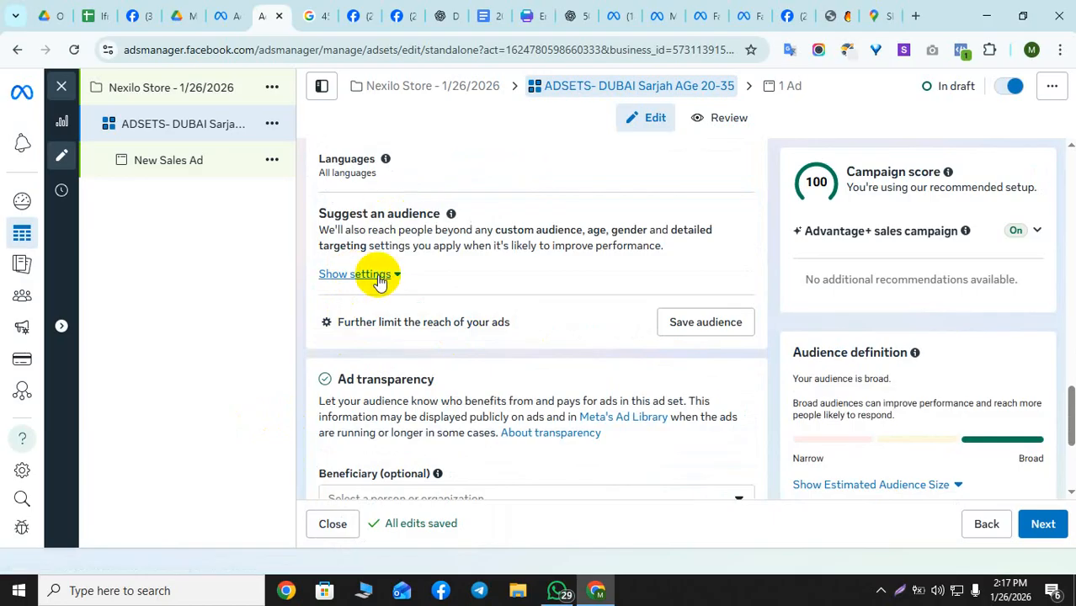
pyautogui.click(381, 278)
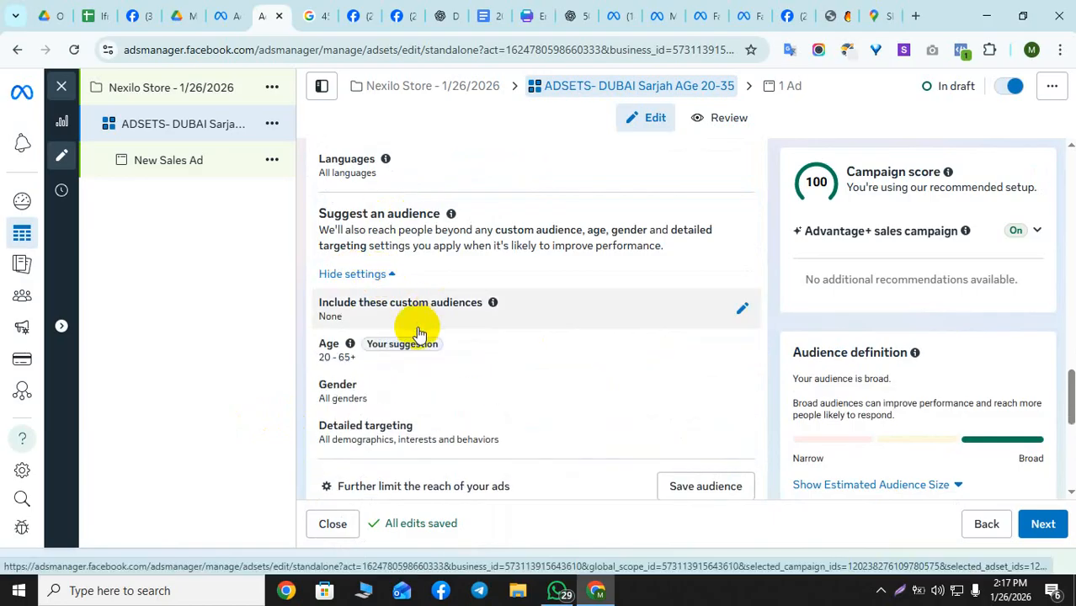
pyautogui.click(497, 359)
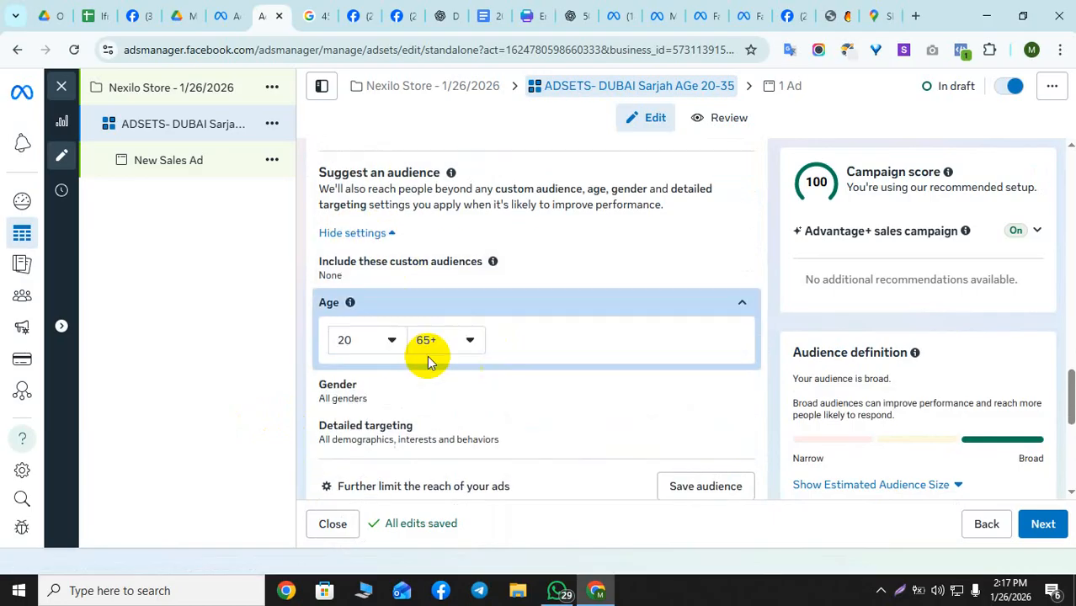
pyautogui.click(466, 338)
pyautogui.scroll(4, 454, 232)
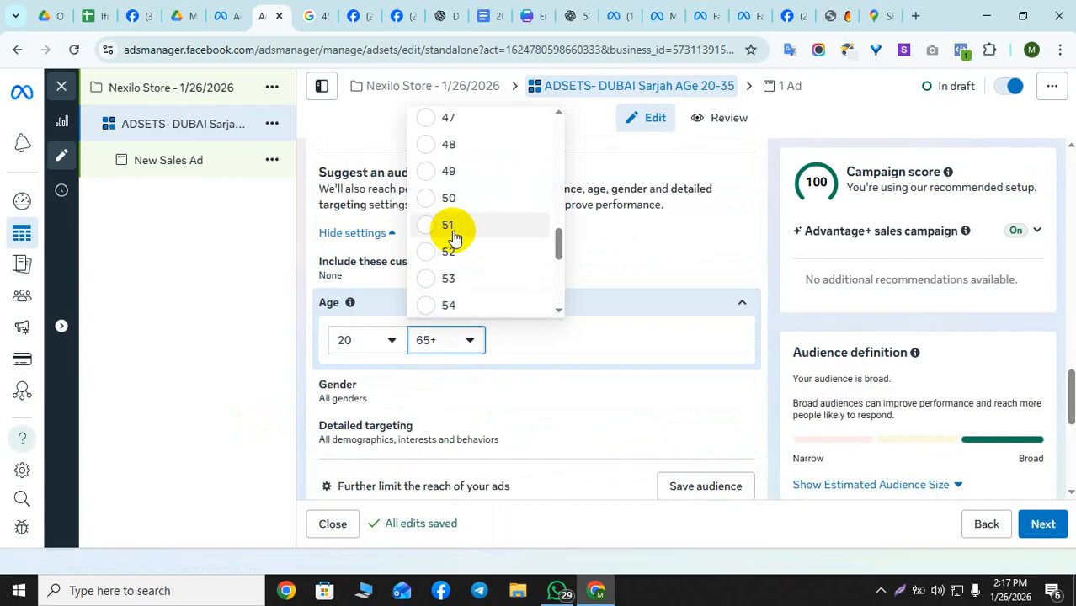
pyautogui.scroll(3, 469, 228)
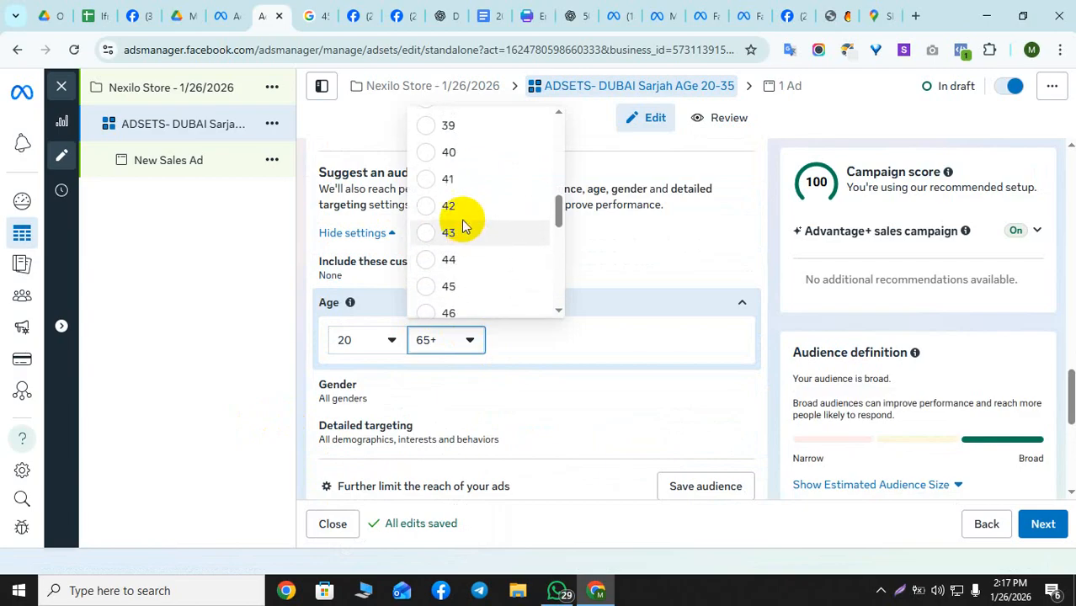
pyautogui.click(453, 236)
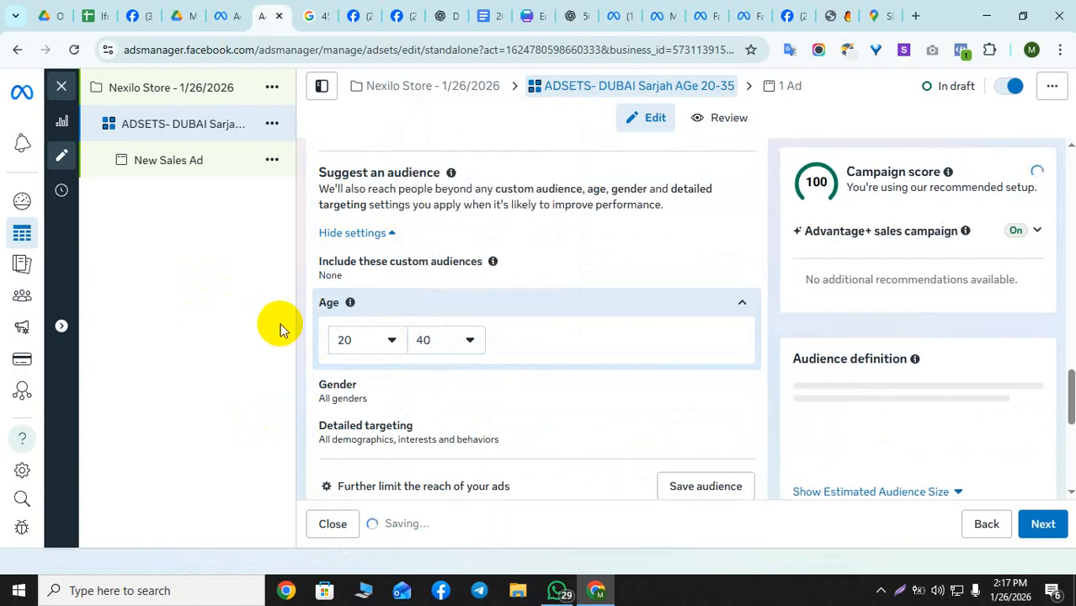
# Look at the gender options and try adding the interest "Women's clothing brands (apparel)" to the detailed targeting.
pyautogui.scroll(-1, 471, 329)
pyautogui.click(392, 313)
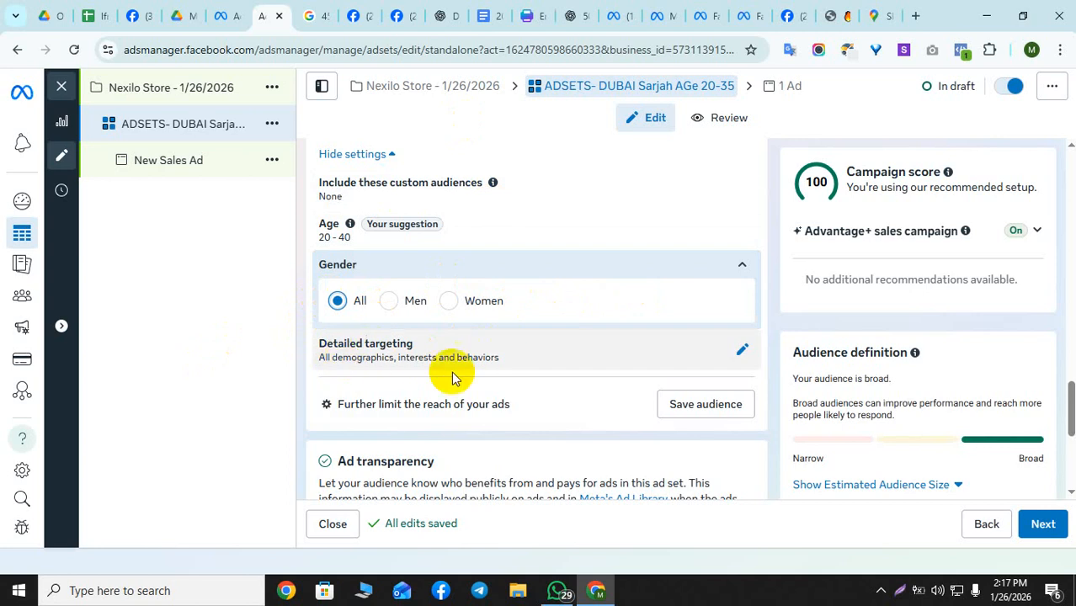
pyautogui.click(414, 362)
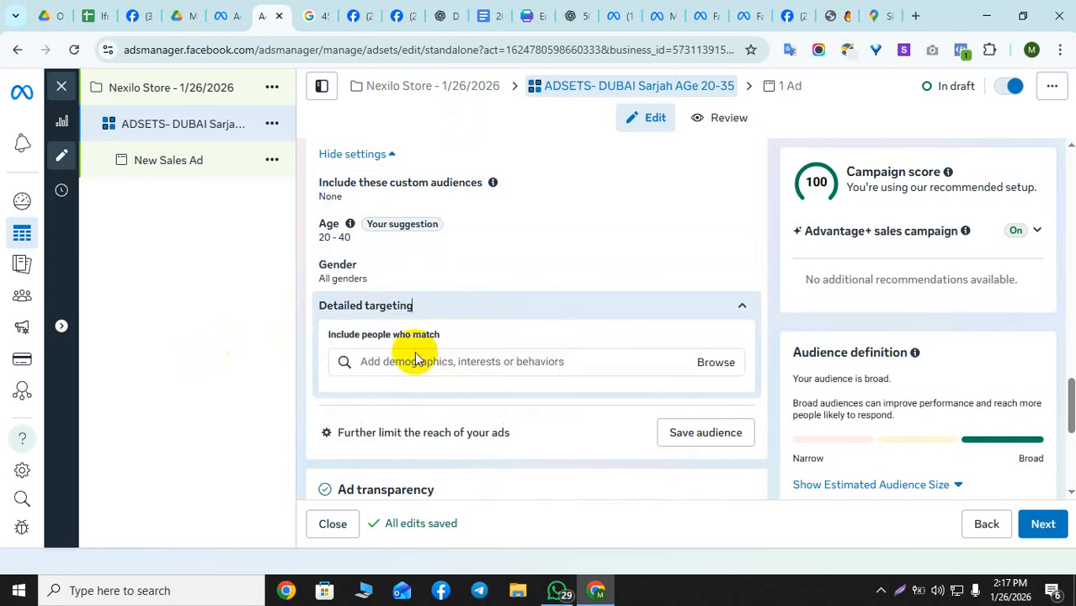
pyautogui.click(413, 368)
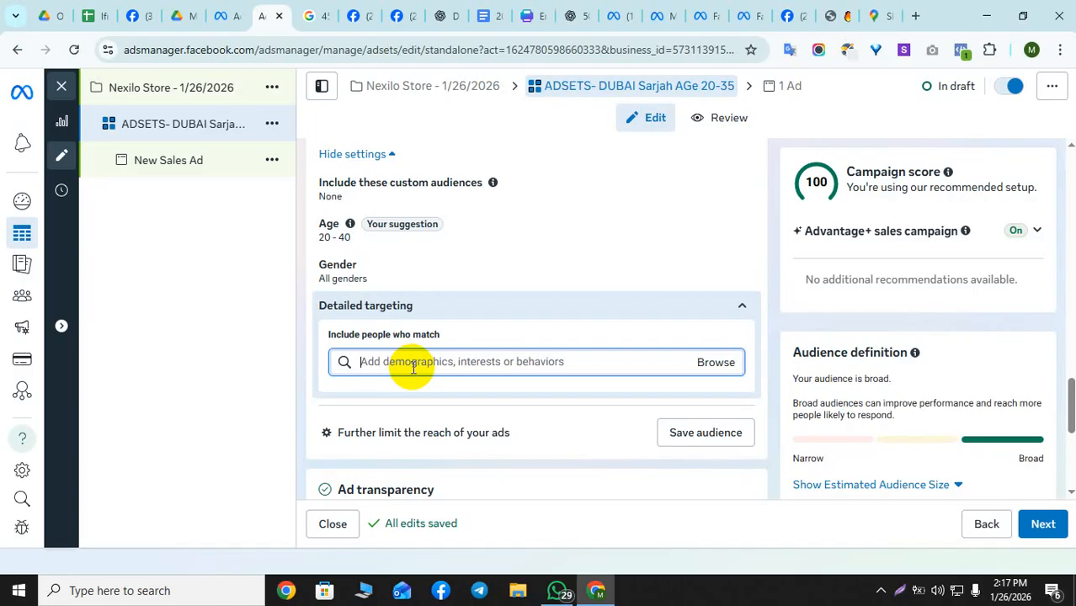
pyautogui.write('womens')
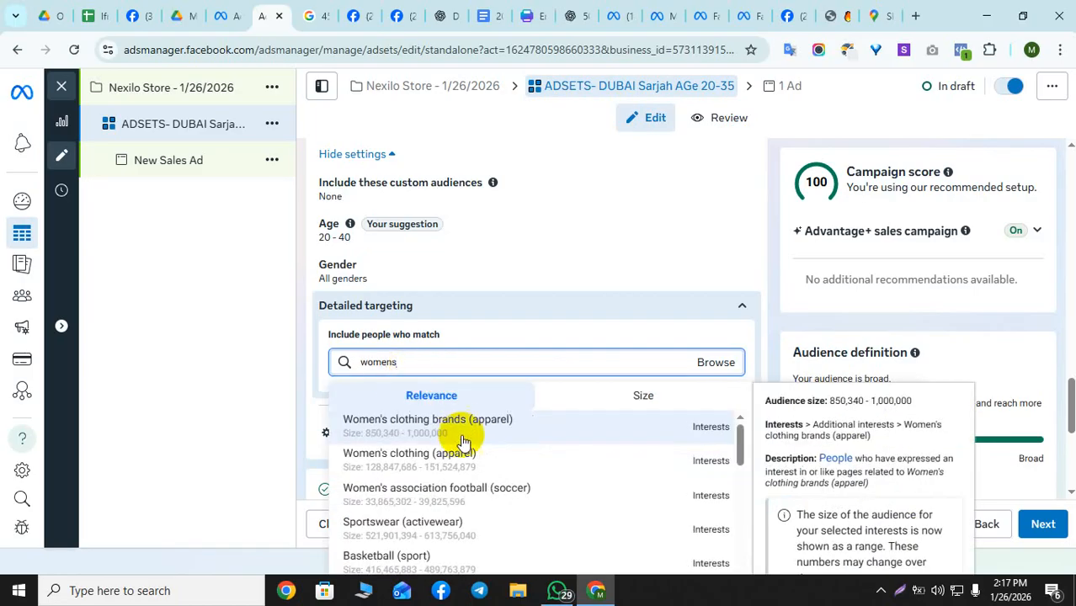
pyautogui.click(384, 426)
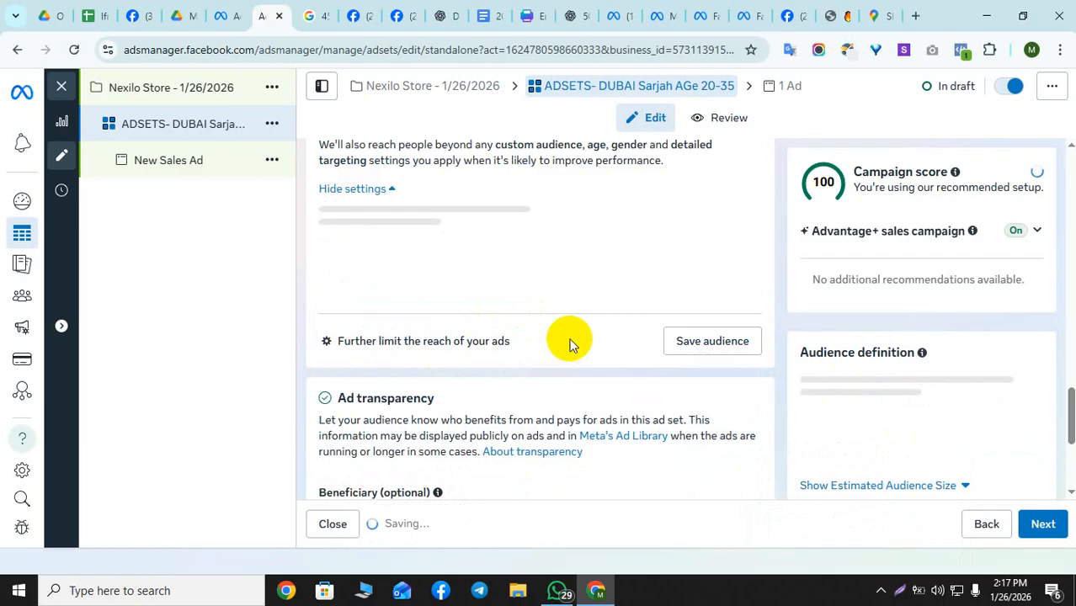
# Remove the "Women's clothing brands (apparel)" interest from the detailed targeting.
pyautogui.scroll(-4, 468, 360)
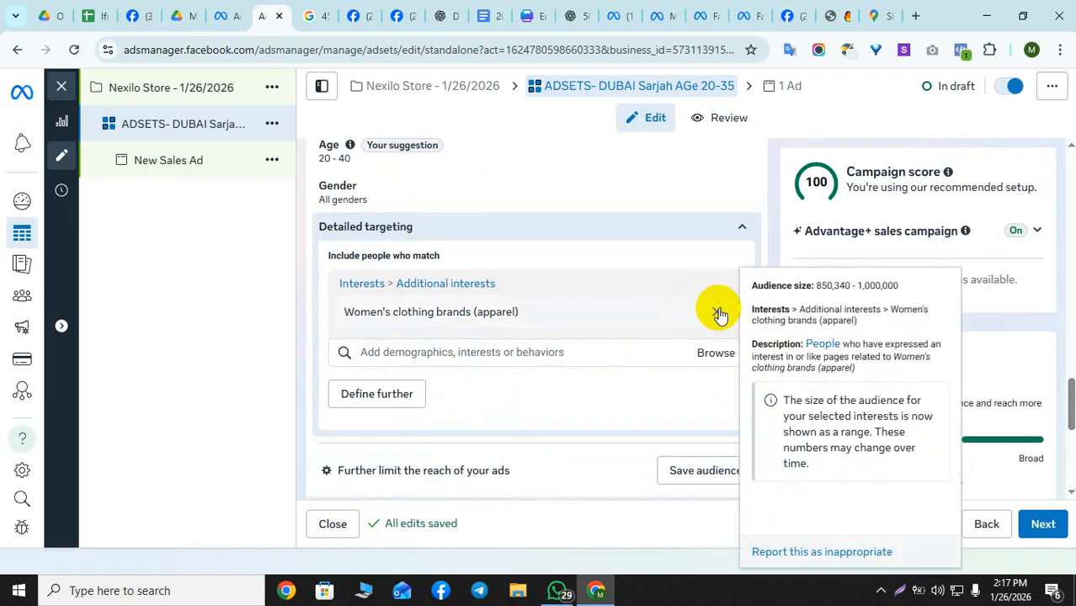
pyautogui.click(718, 313)
pyautogui.click(366, 284)
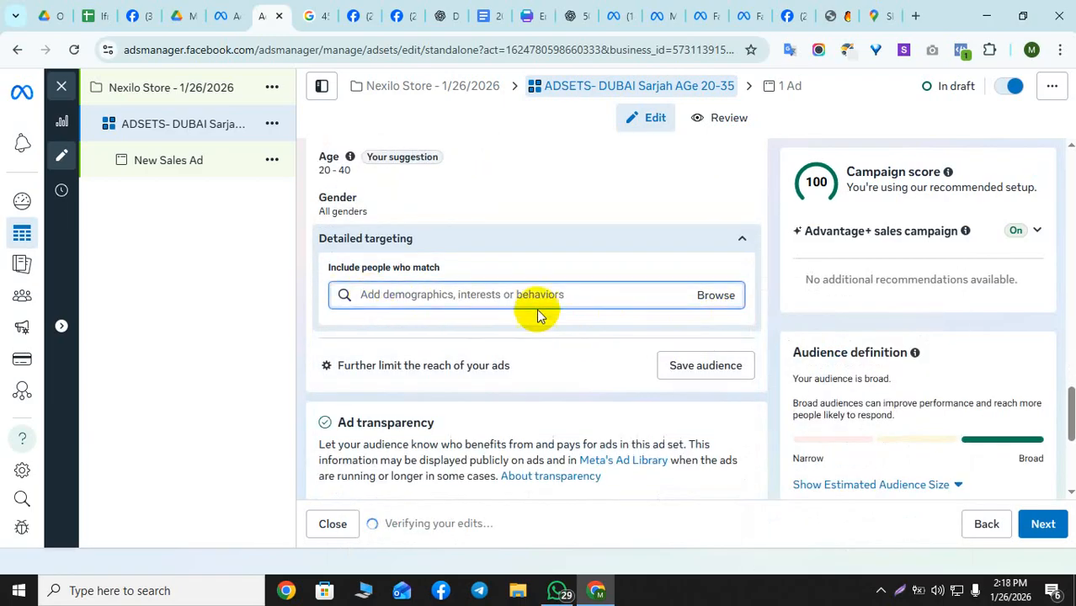
# Review the age, gender and detailed targeting settings of the suggested audience.
pyautogui.scroll(1, 539, 315)
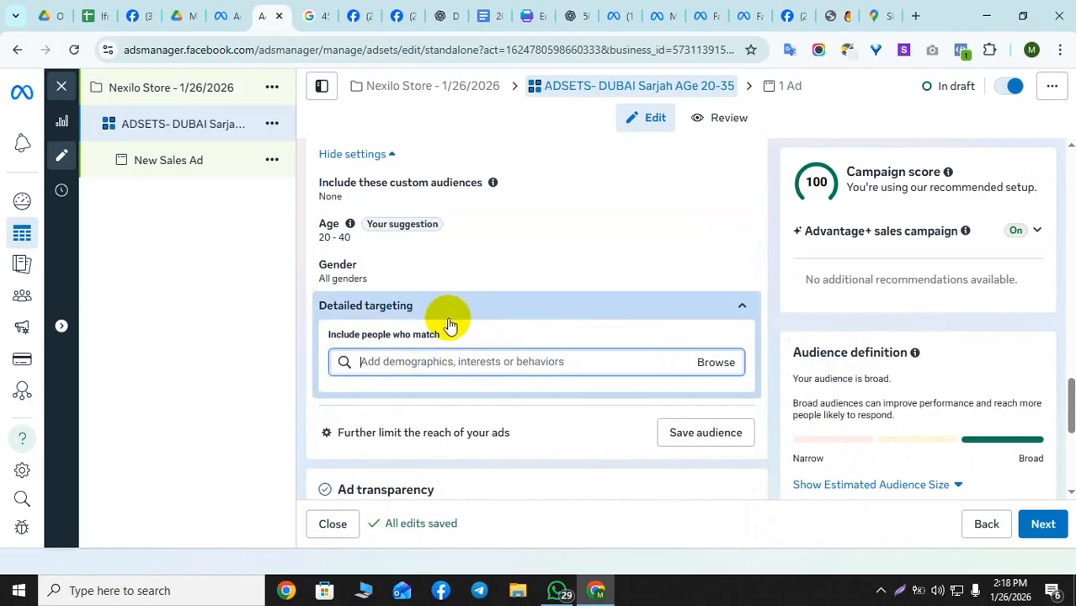
pyautogui.scroll(1, 448, 328)
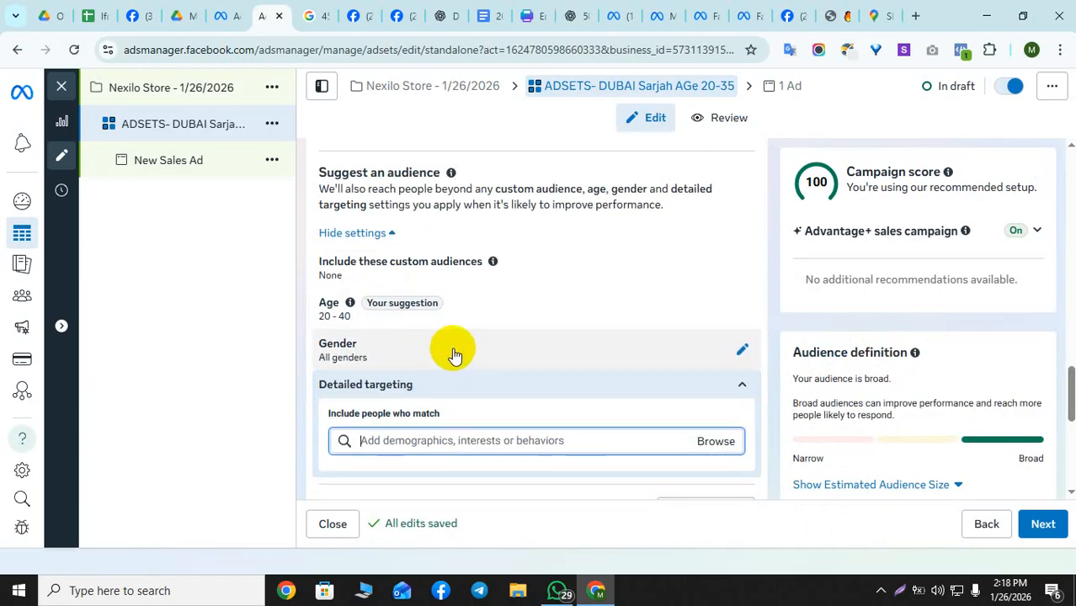
pyautogui.scroll(1, 419, 340)
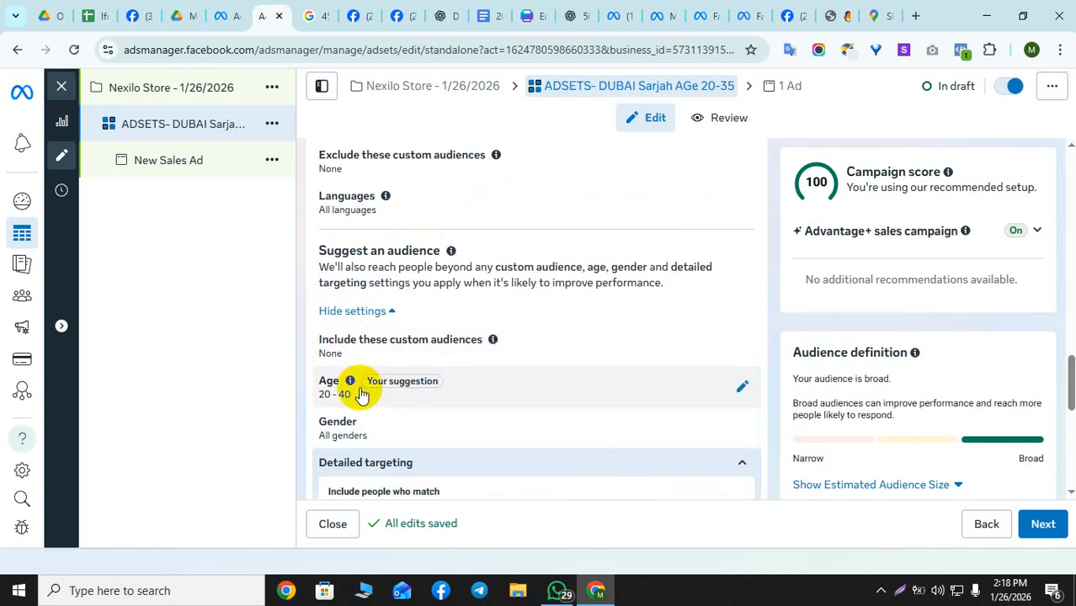
pyautogui.scroll(-1, 362, 389)
pyautogui.scroll(-2, 420, 349)
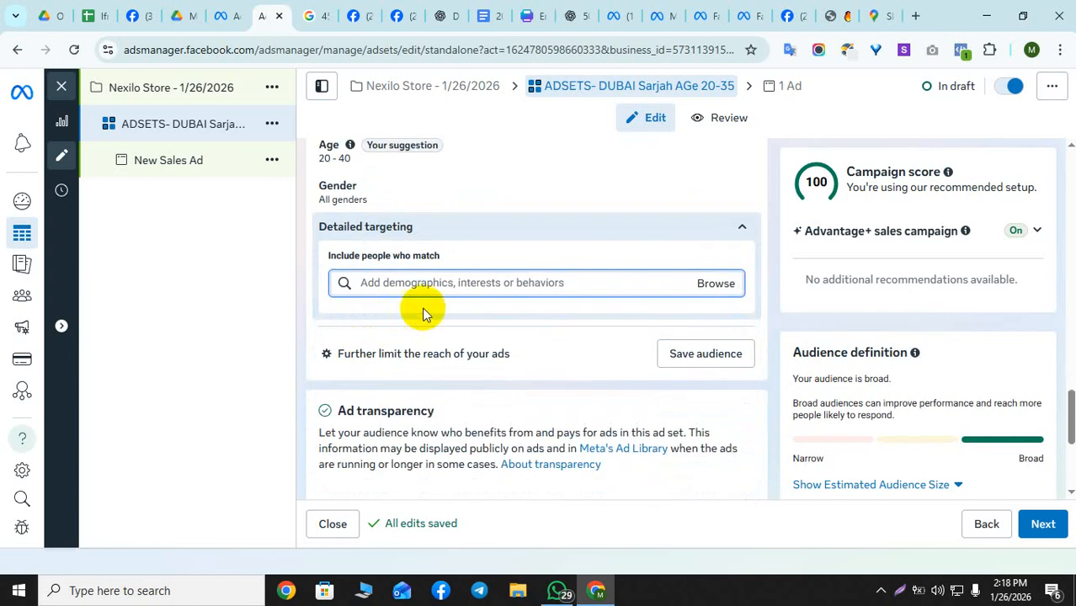
pyautogui.click(427, 284)
# Look at the available beneficiaries in the ad transparency section without selecting one.
pyautogui.scroll(-3, 430, 299)
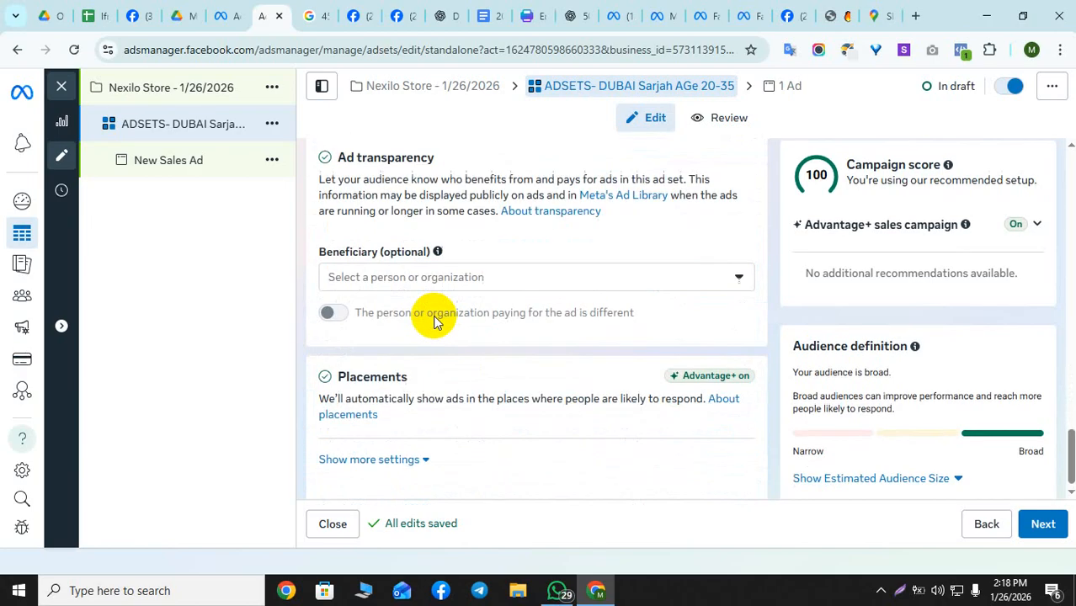
pyautogui.click(428, 262)
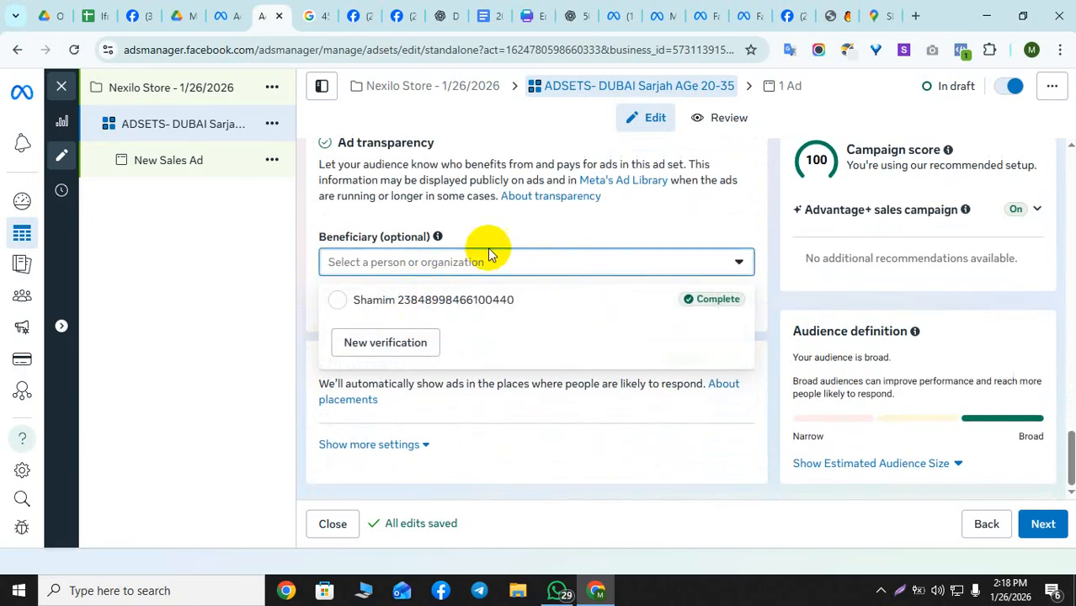
pyautogui.click(498, 196)
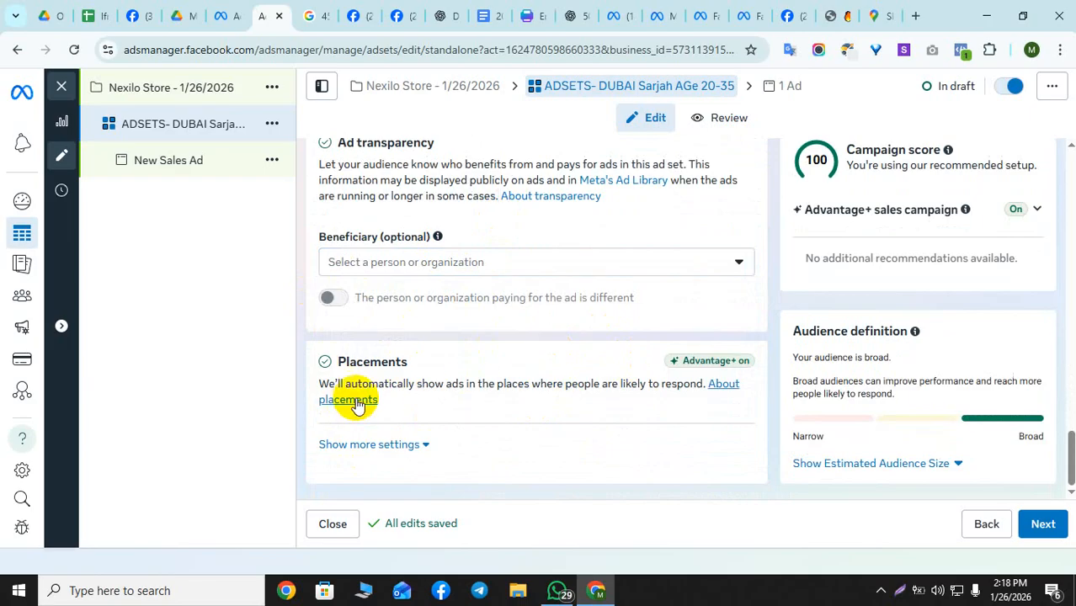
# Expand the additional placement settings and examine which platforms the ads run on.
pyautogui.click(413, 446)
pyautogui.scroll(-2, 522, 371)
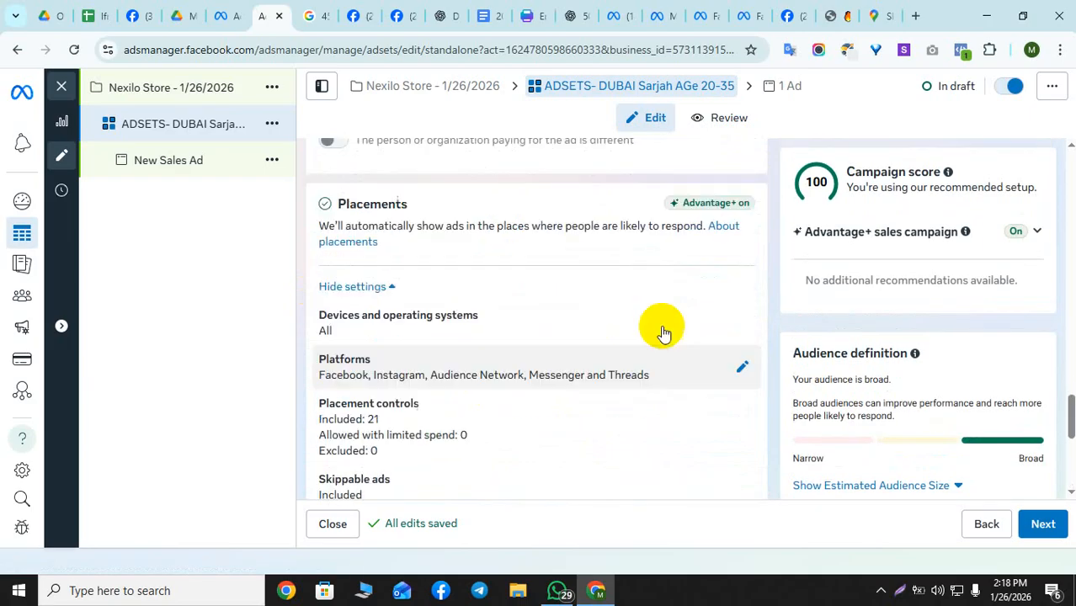
pyautogui.click(428, 359)
pyautogui.scroll(-1, 447, 347)
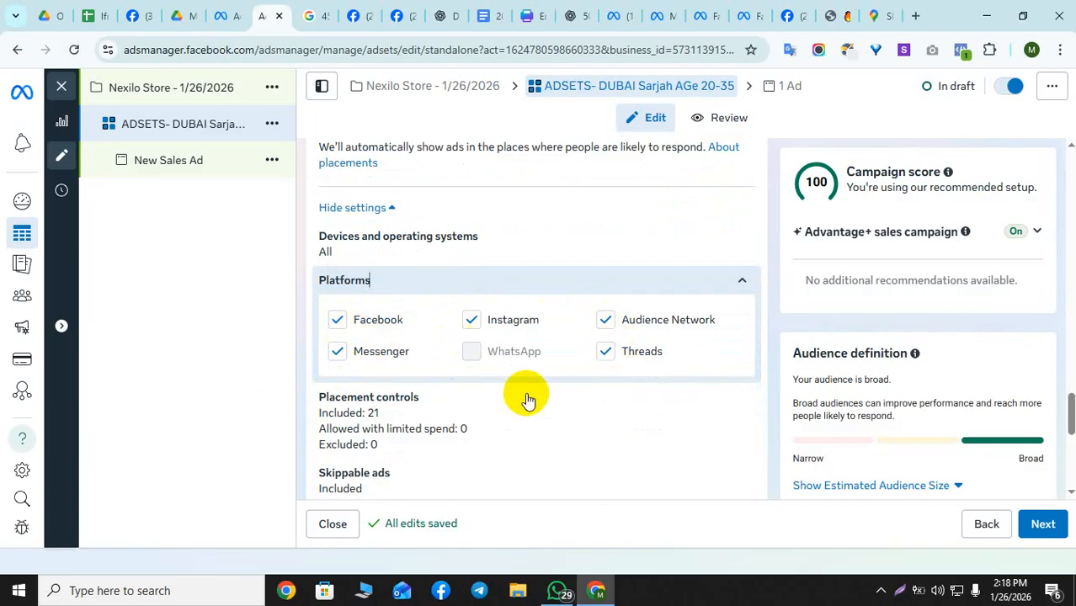
pyautogui.scroll(3, 523, 290)
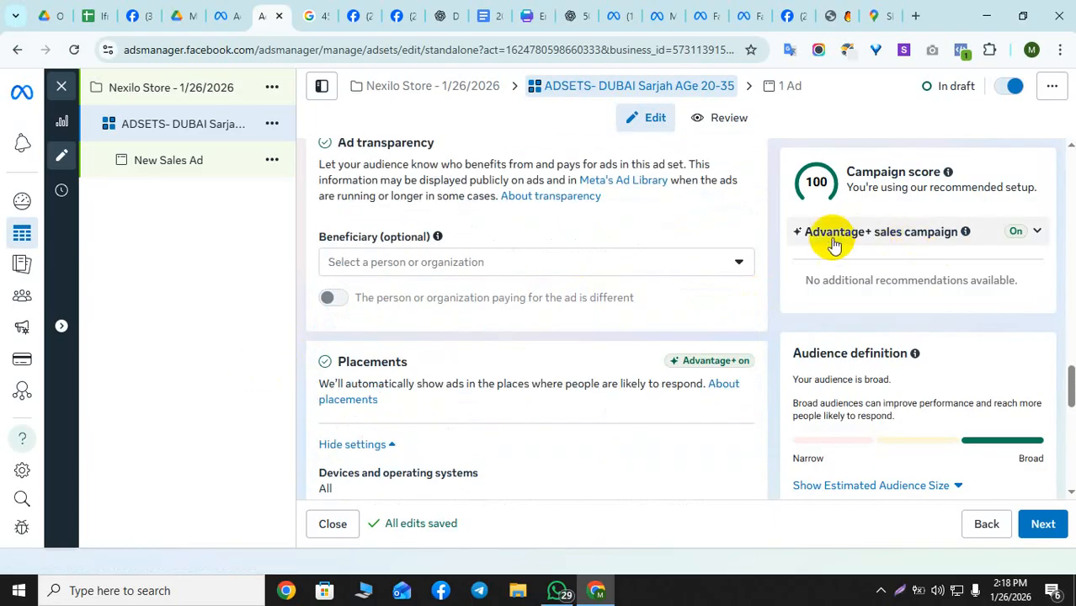
pyautogui.scroll(2, 456, 310)
pyautogui.scroll(-3, 421, 336)
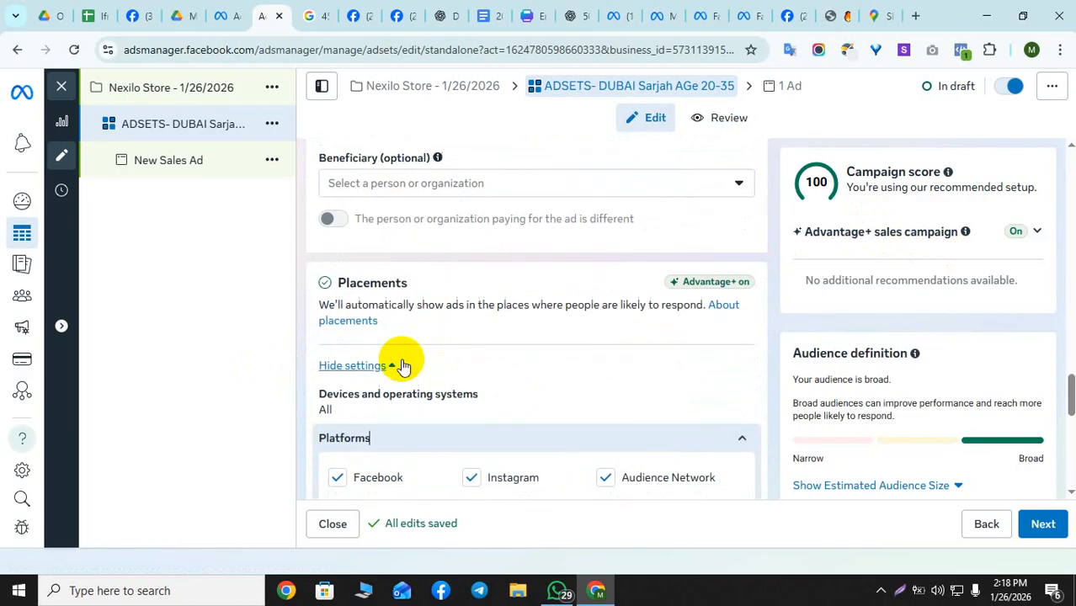
# Review the Advantage+ placements, the included platforms and the brand safety settings of the ad set.
pyautogui.tripleClick(717, 286)
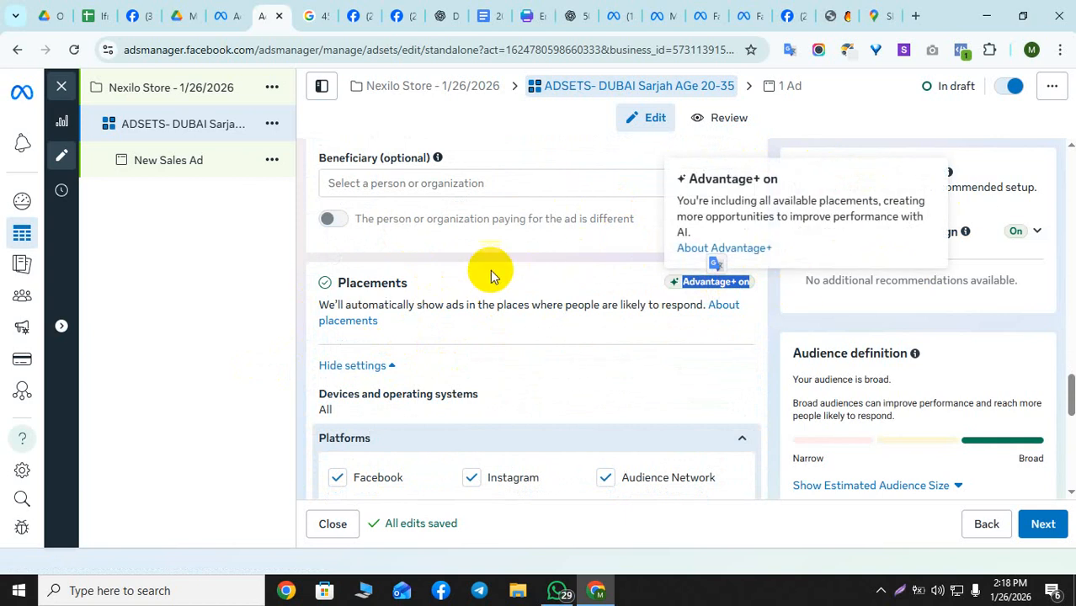
pyautogui.click(492, 307)
pyautogui.scroll(-1, 492, 308)
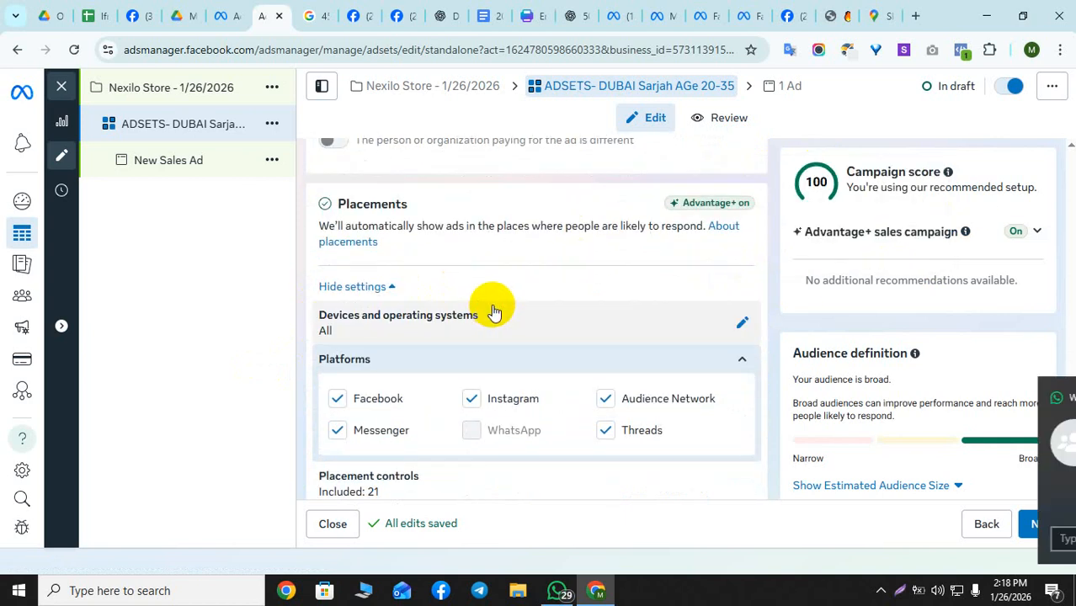
pyautogui.click(1042, 399)
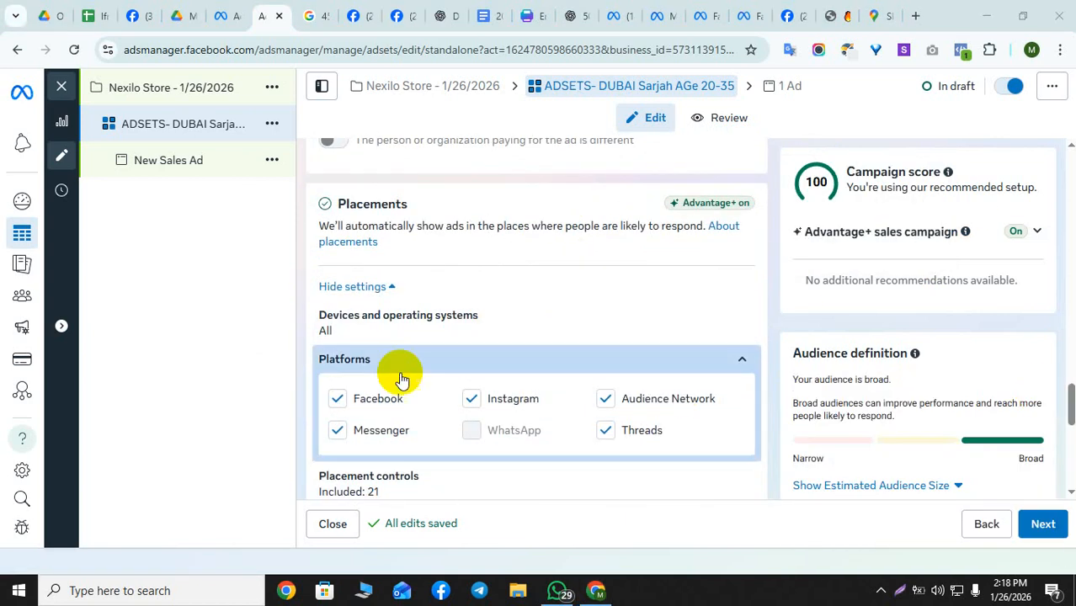
pyautogui.scroll(1, 403, 378)
pyautogui.scroll(-4, 414, 353)
pyautogui.scroll(-2, 876, 472)
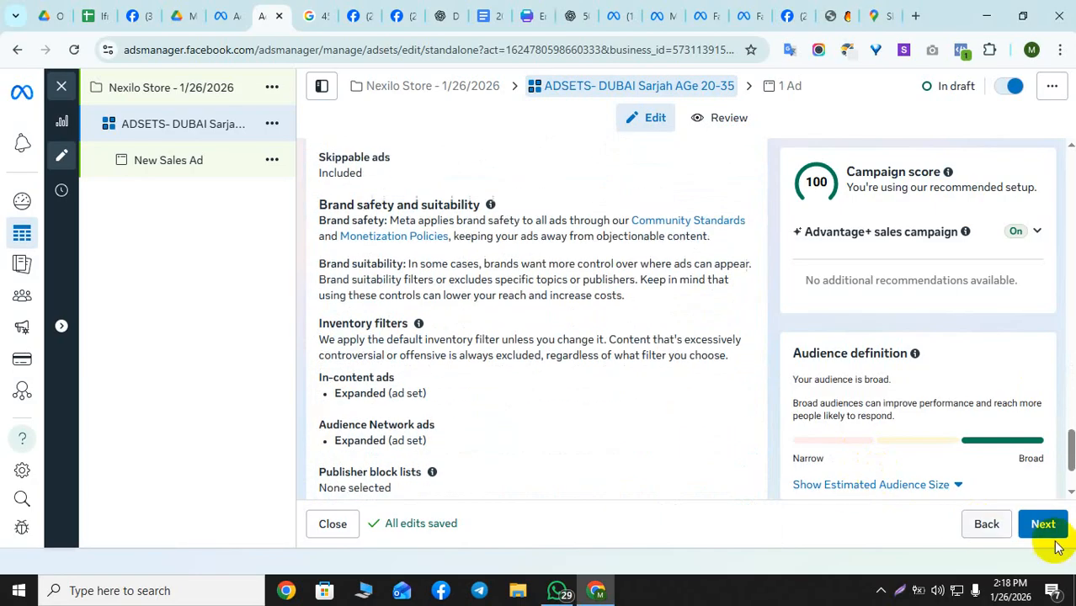
# Proceed to the New Sales Ad and review its partnership, identity and ad setup sections.
pyautogui.click(1058, 531)
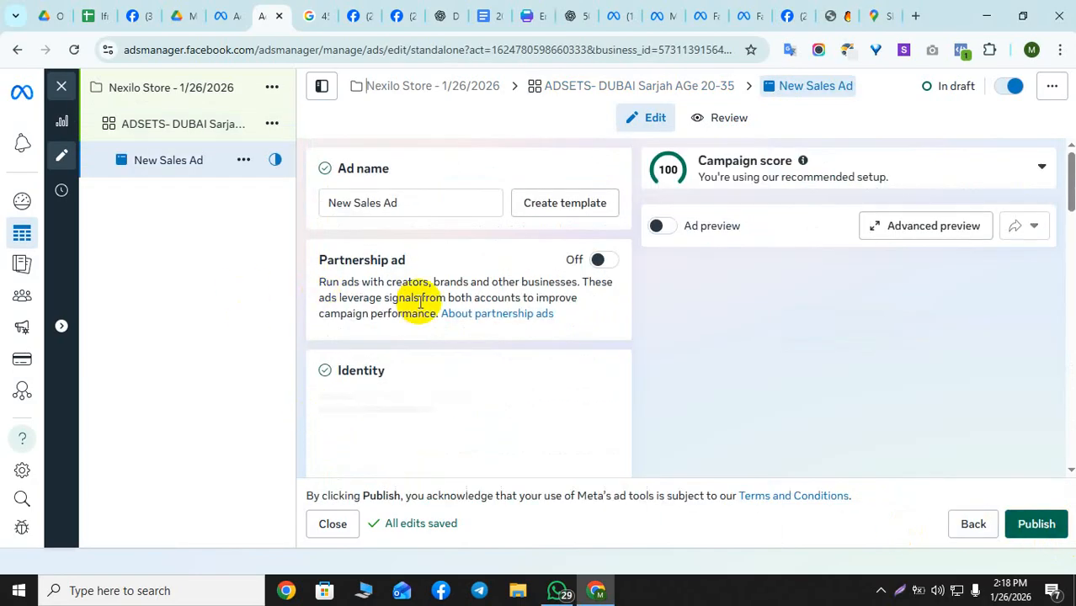
pyautogui.scroll(-3, 420, 305)
pyautogui.scroll(3, 453, 289)
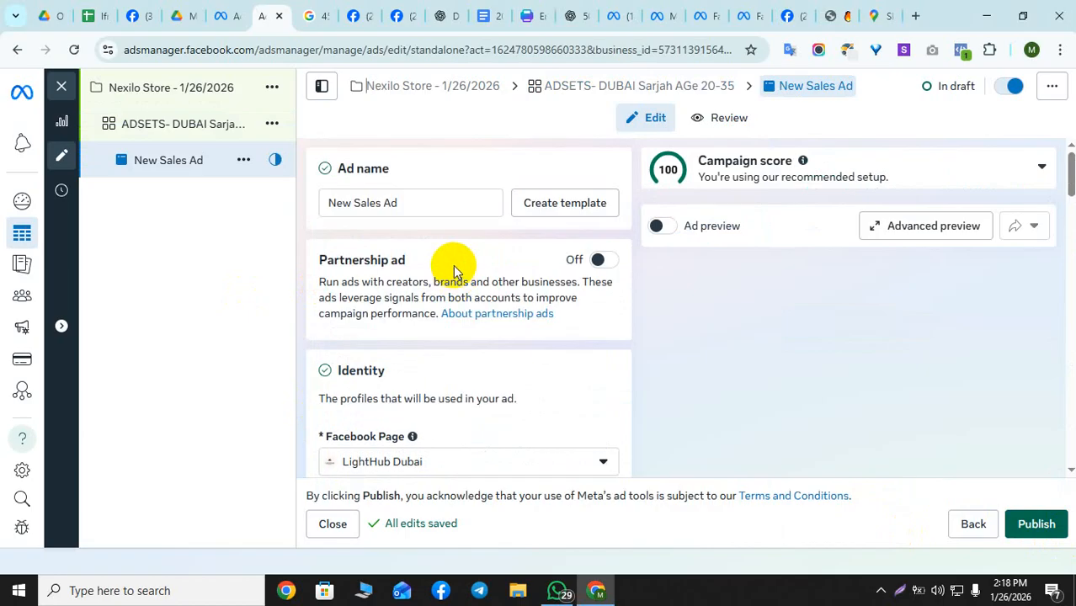
pyautogui.scroll(-2, 453, 266)
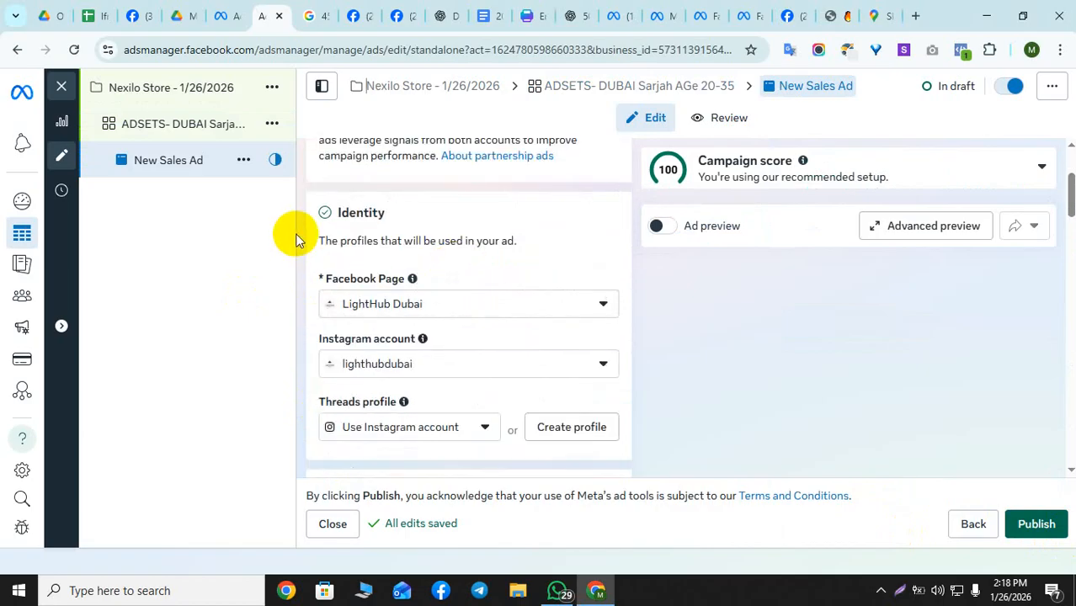
pyautogui.scroll(1, 438, 270)
pyautogui.scroll(-3, 448, 253)
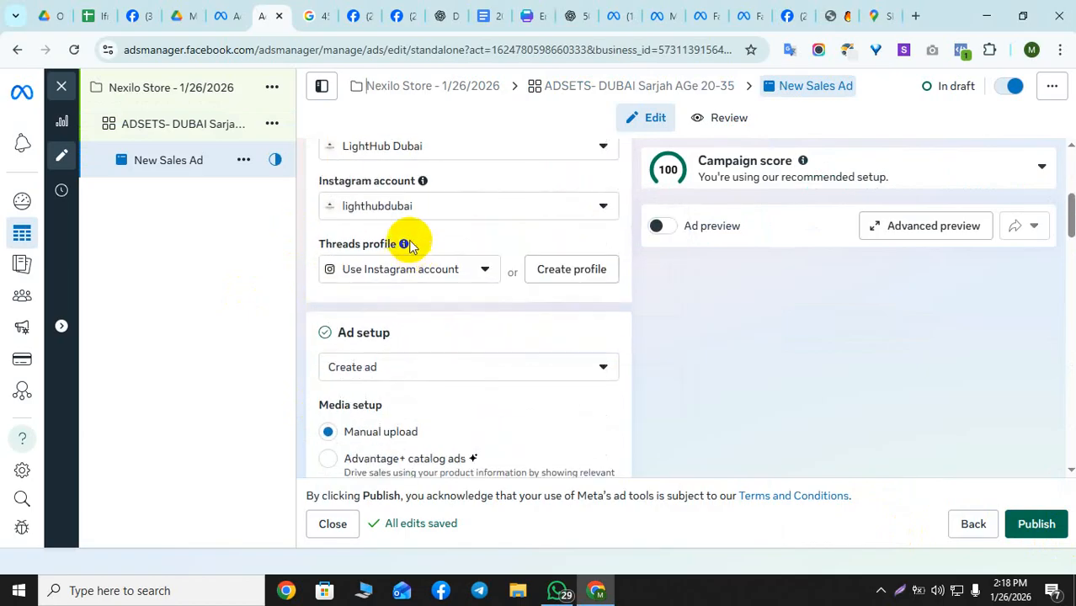
pyautogui.scroll(2, 437, 261)
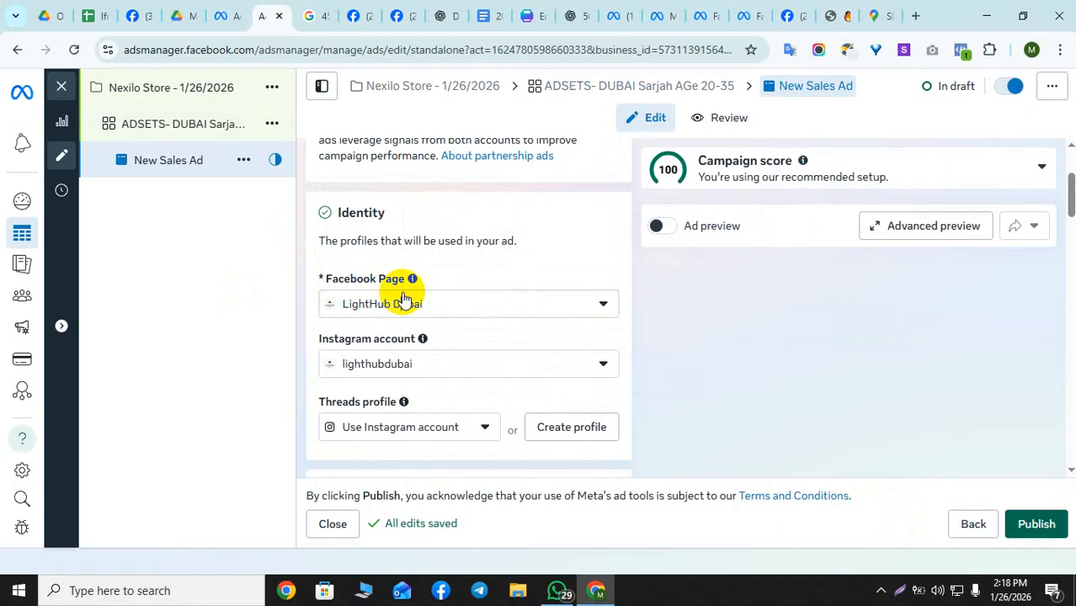
# Change the ad's Facebook Page from the identity section's page list to Nexilo Store.
pyautogui.click(406, 303)
pyautogui.click(385, 371)
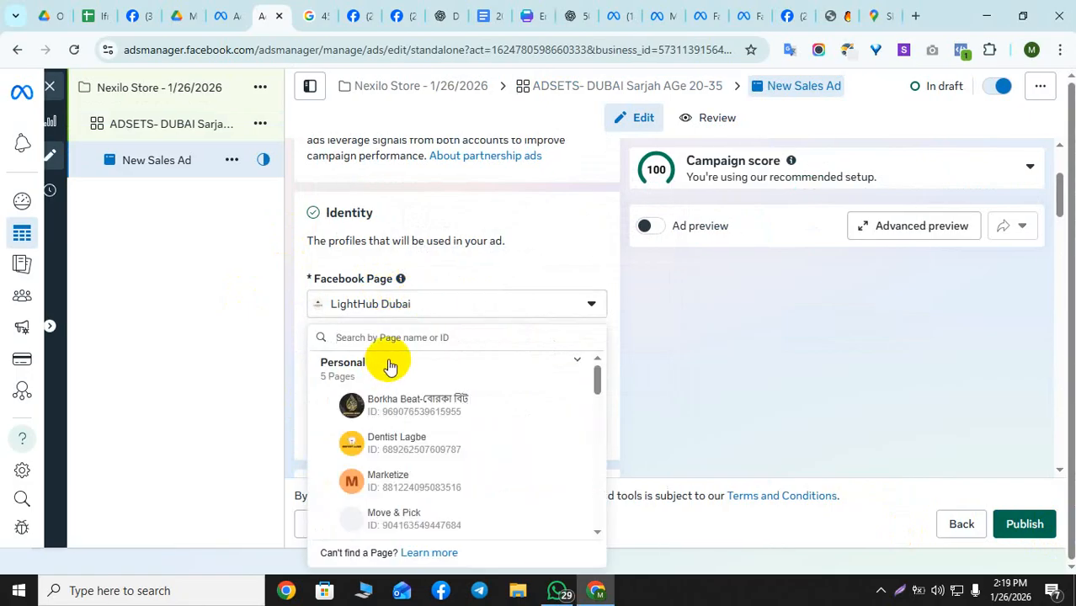
pyautogui.scroll(-2, 415, 447)
pyautogui.scroll(-4, 415, 444)
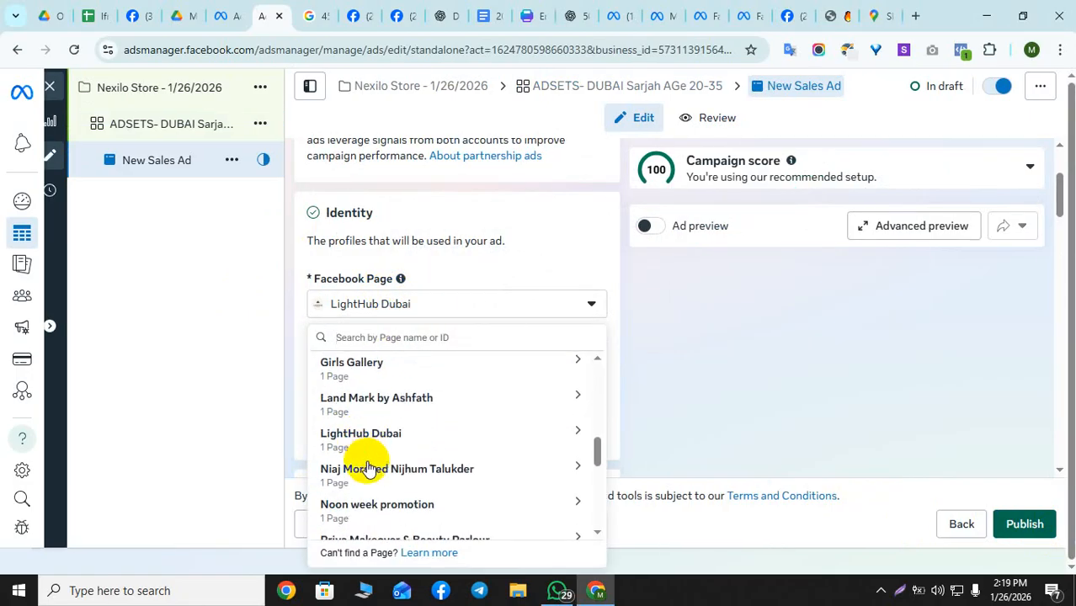
pyautogui.scroll(-3, 363, 455)
pyautogui.click(371, 462)
pyautogui.click(371, 462)
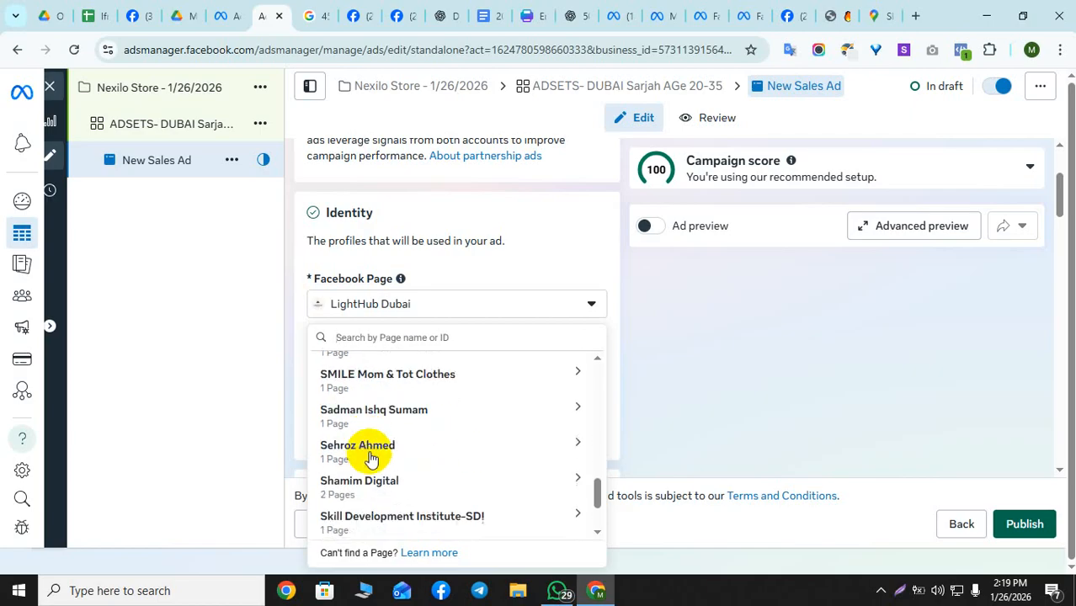
pyautogui.click(371, 463)
pyautogui.click(380, 486)
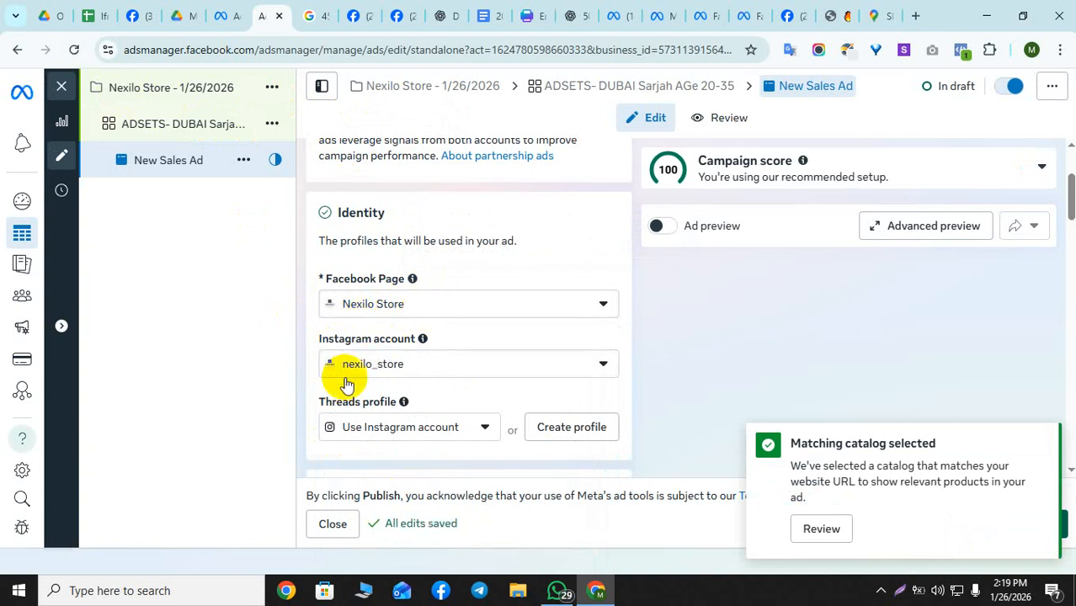
# Look through the ad source options and the media setup and format choices of the ad setup section.
pyautogui.scroll(-3, 378, 371)
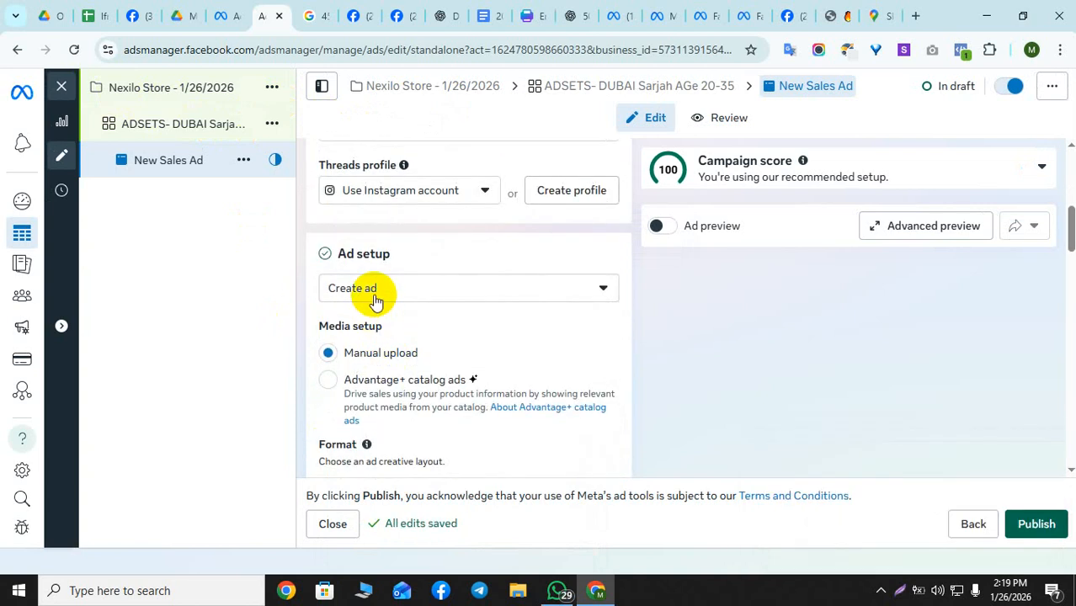
pyautogui.scroll(-2, 389, 311)
pyautogui.scroll(1, 428, 320)
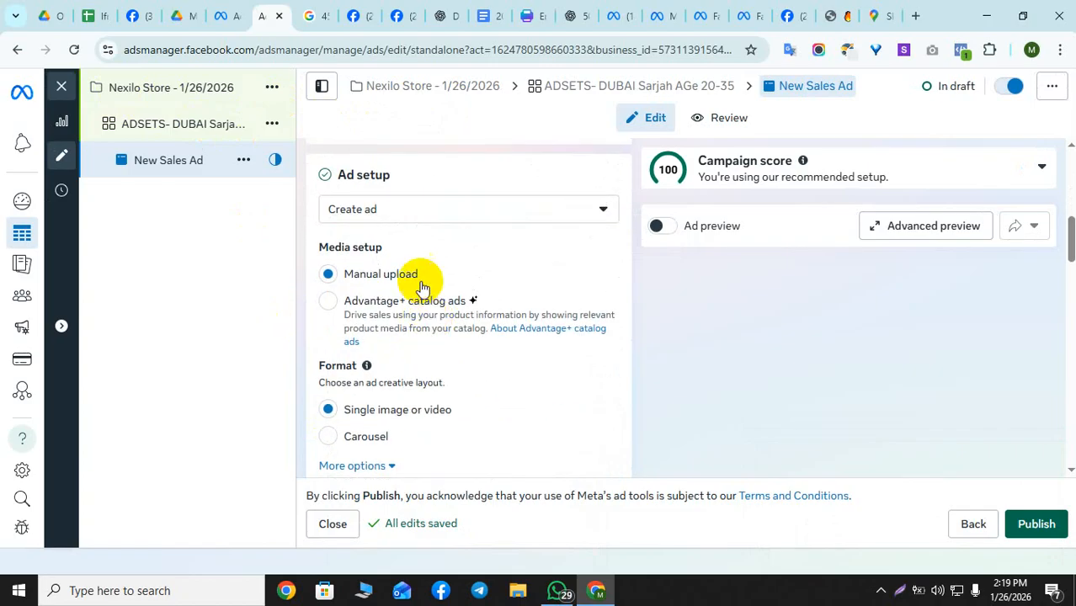
pyautogui.click(415, 216)
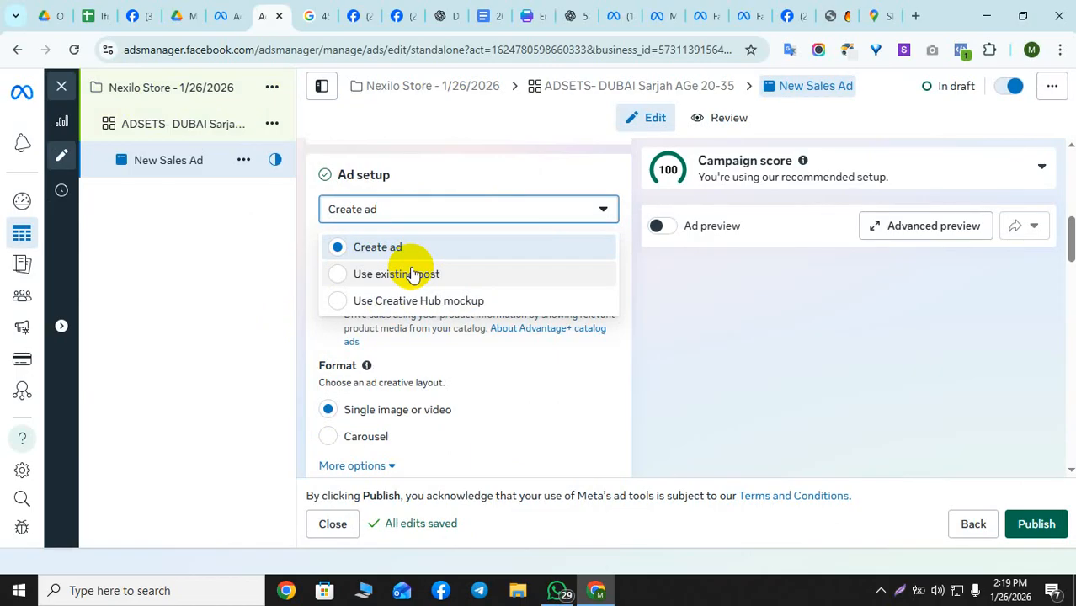
pyautogui.click(402, 410)
# Copy the Automatic Electric Rotating Hair Curler product page address from nexilostoree.com into the ad's website URL.
pyautogui.scroll(-5, 398, 437)
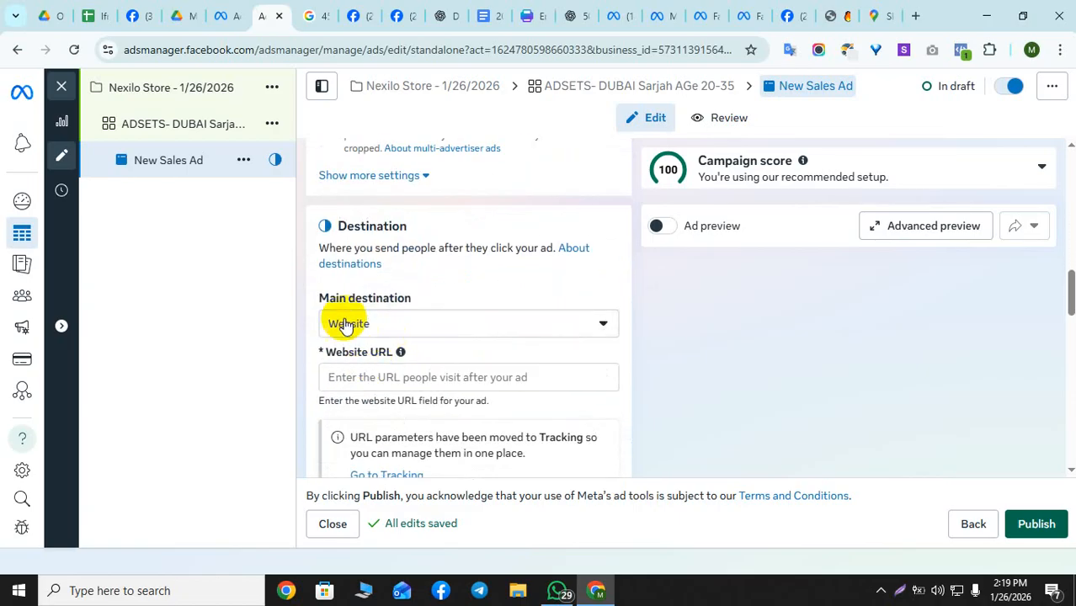
pyautogui.click(406, 376)
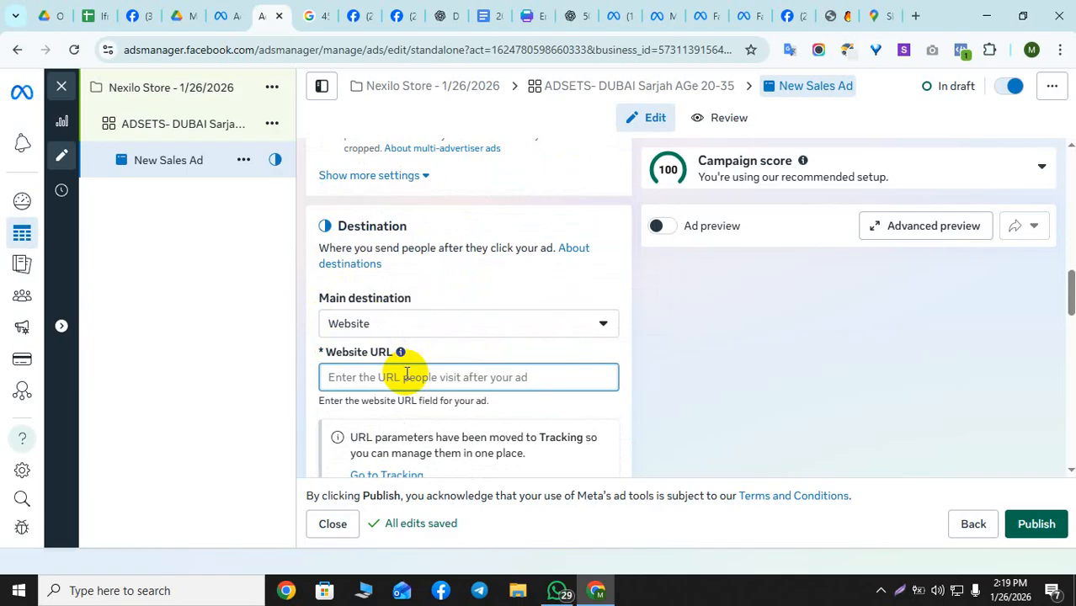
pyautogui.click(356, 376)
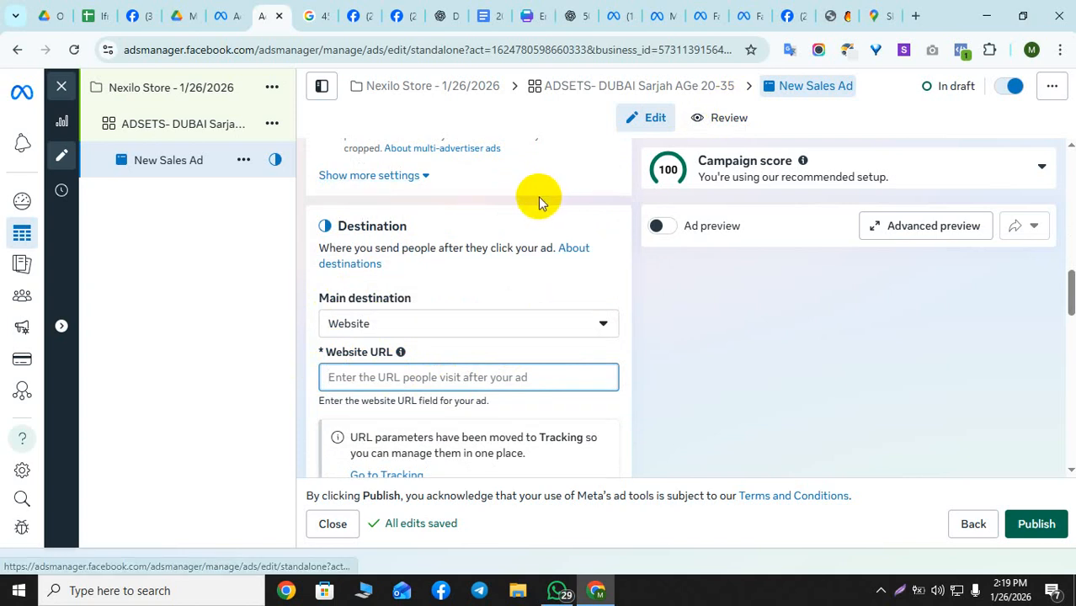
pyautogui.click(833, 14)
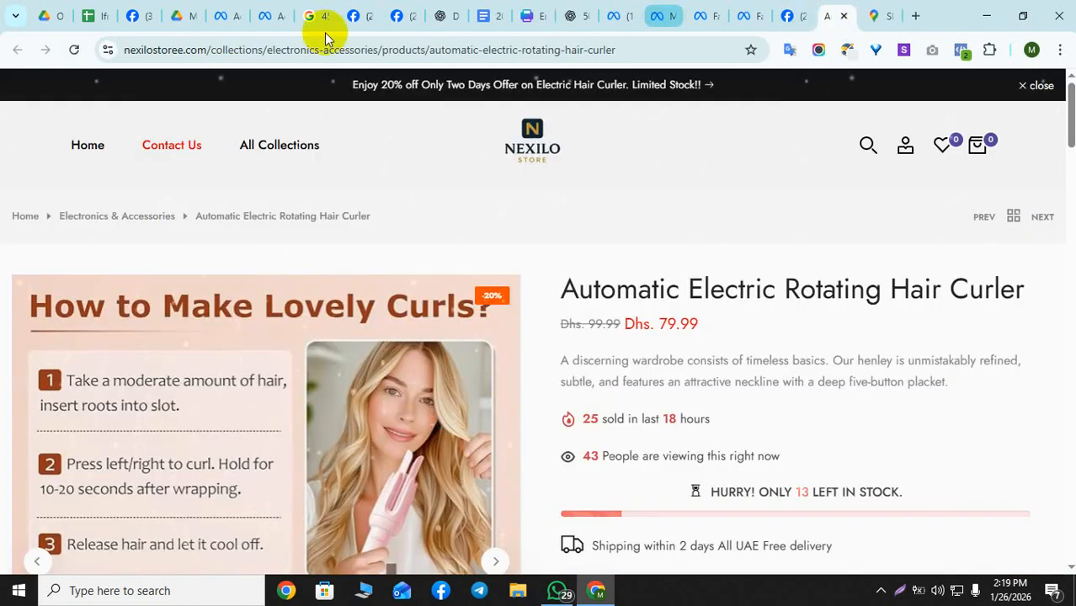
pyautogui.click(159, 52)
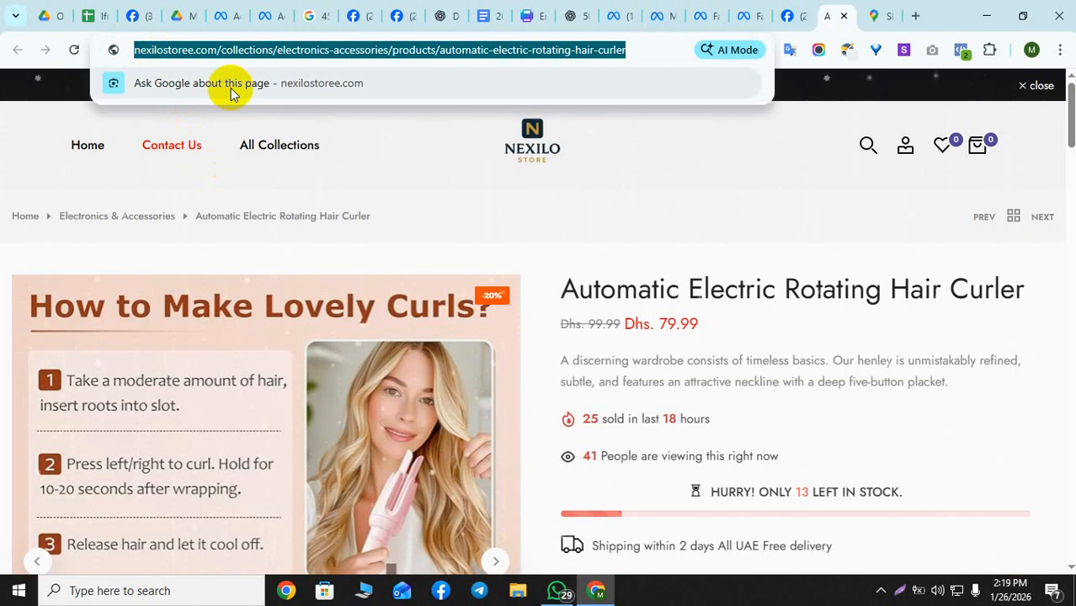
pyautogui.rightClick(240, 55)
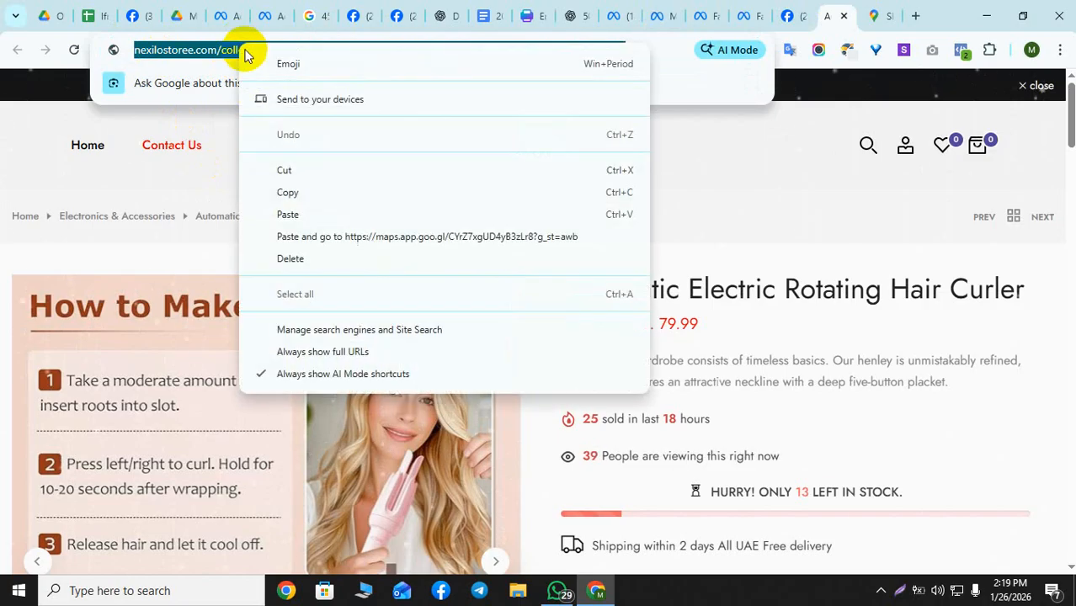
pyautogui.click(284, 188)
pyautogui.scroll(-5, 632, 355)
pyautogui.scroll(5, 648, 337)
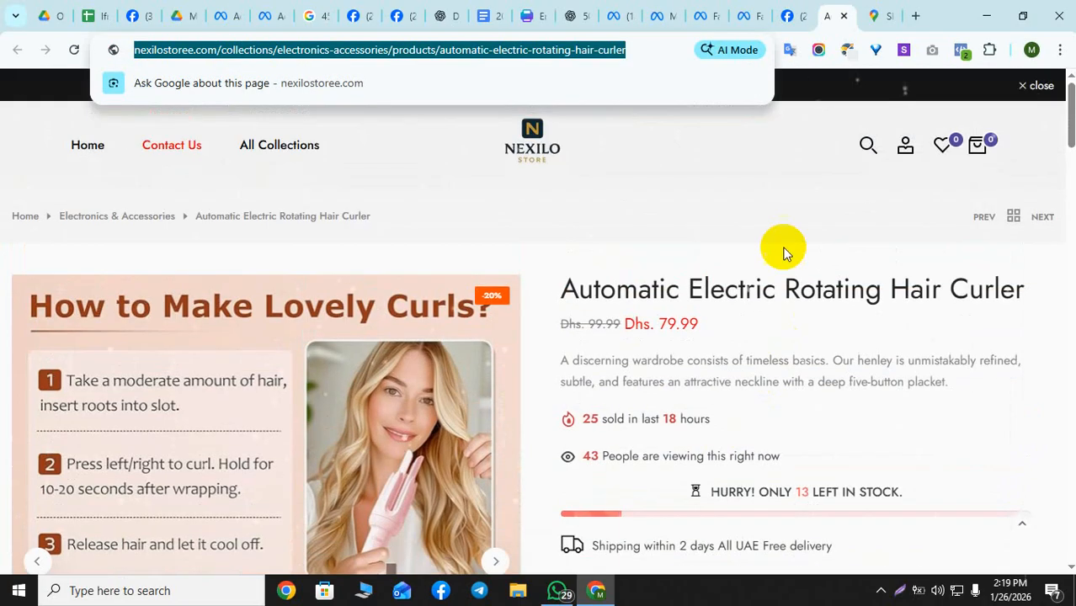
pyautogui.click(257, 10)
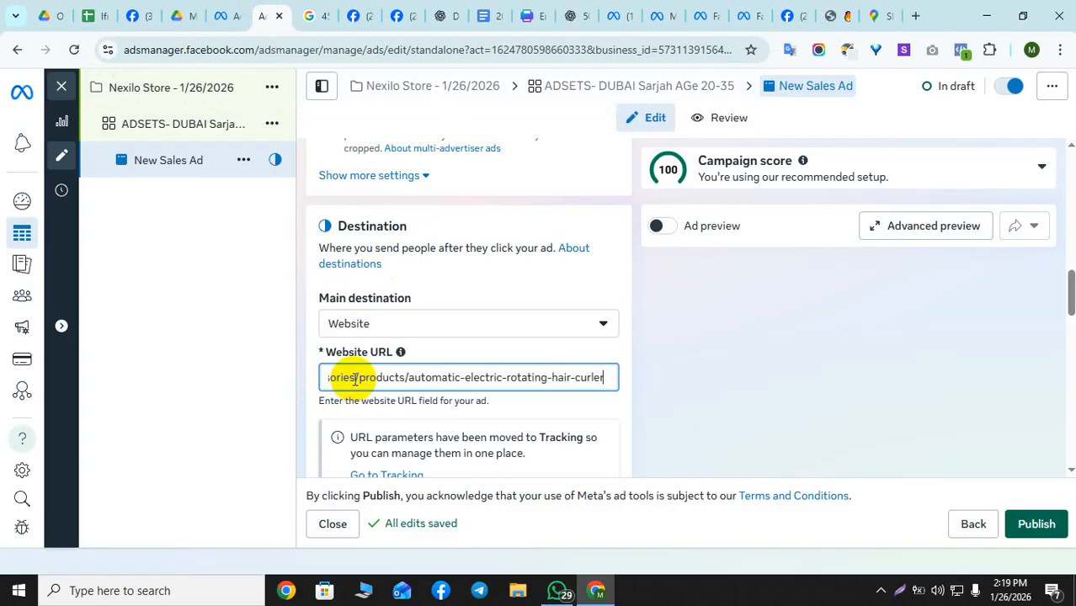
pyautogui.scroll(-3, 528, 411)
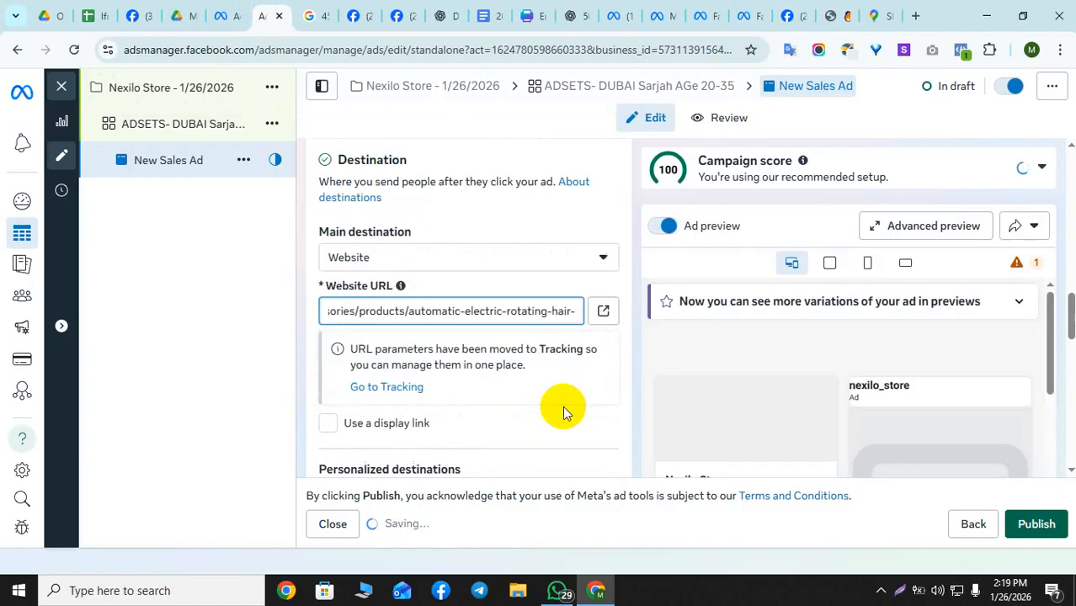
# Start setting up an image ad creative and review its promotion options and source URL.
pyautogui.scroll(-3, 509, 363)
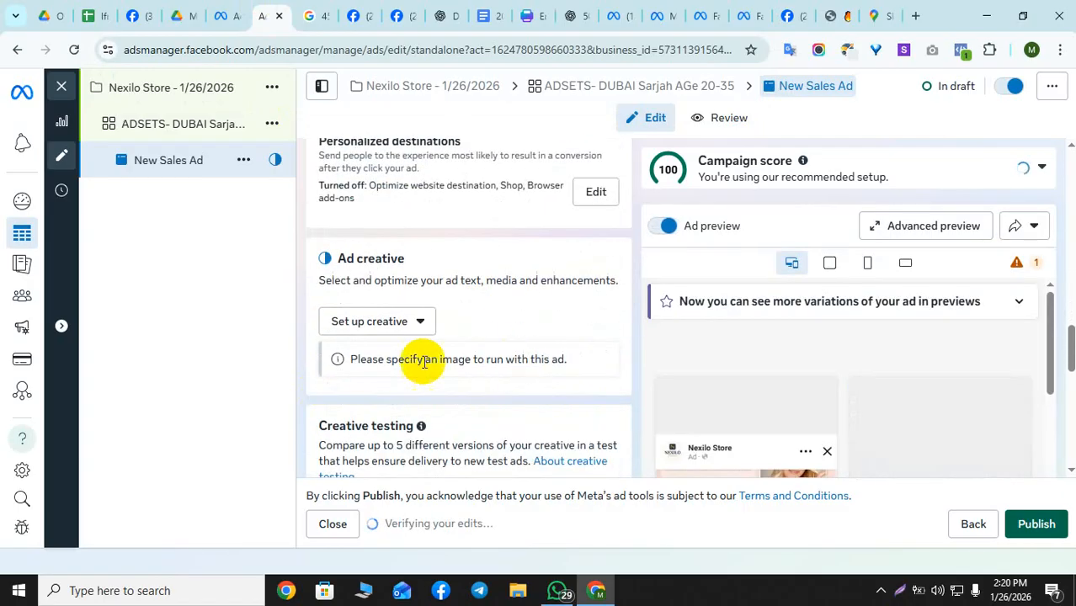
pyautogui.click(392, 329)
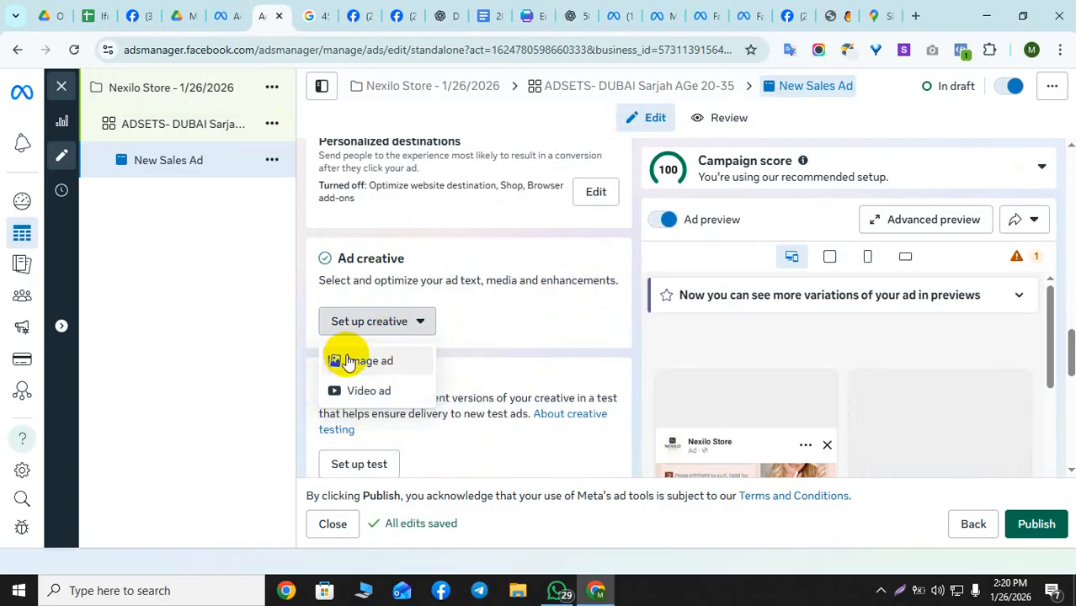
pyautogui.click(349, 353)
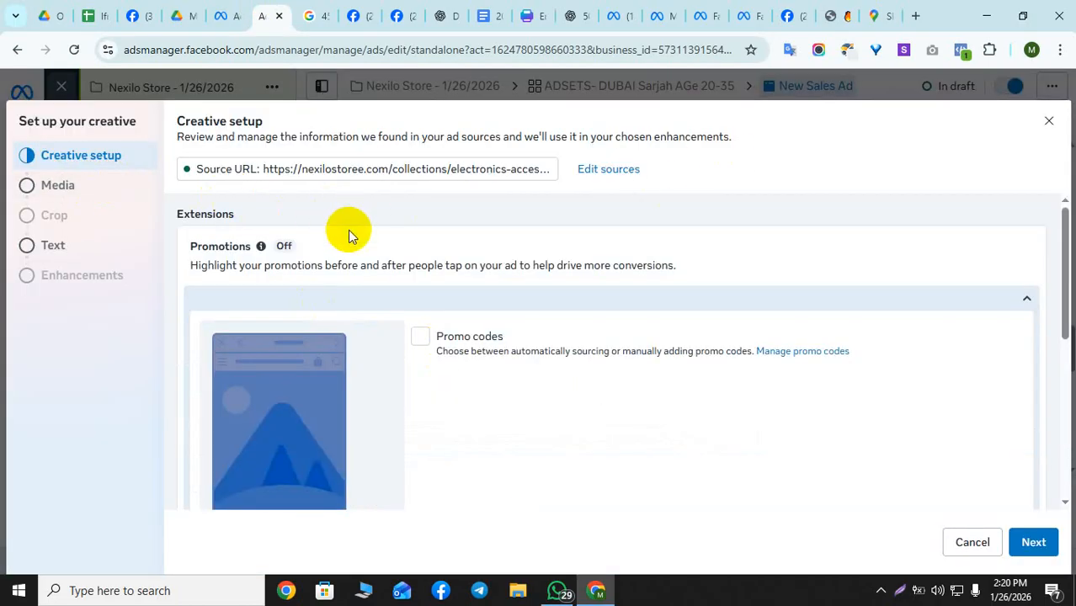
pyautogui.scroll(-3, 493, 354)
pyautogui.scroll(3, 493, 354)
pyautogui.moveTo(350, 172)
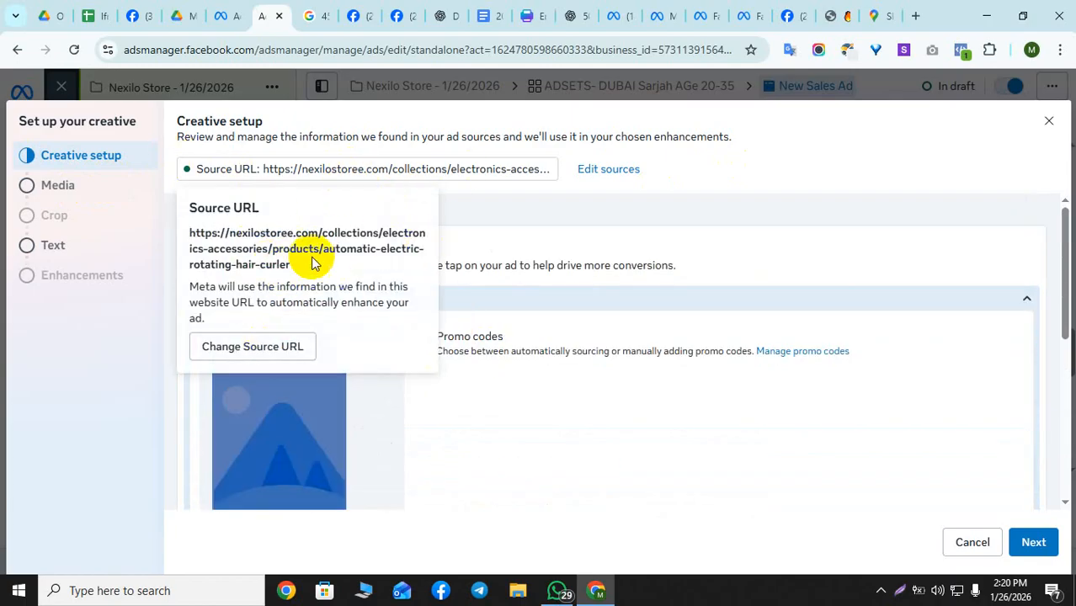
# Choose the untitled 1080 × 1920 account image as the ad's media.
pyautogui.click(69, 187)
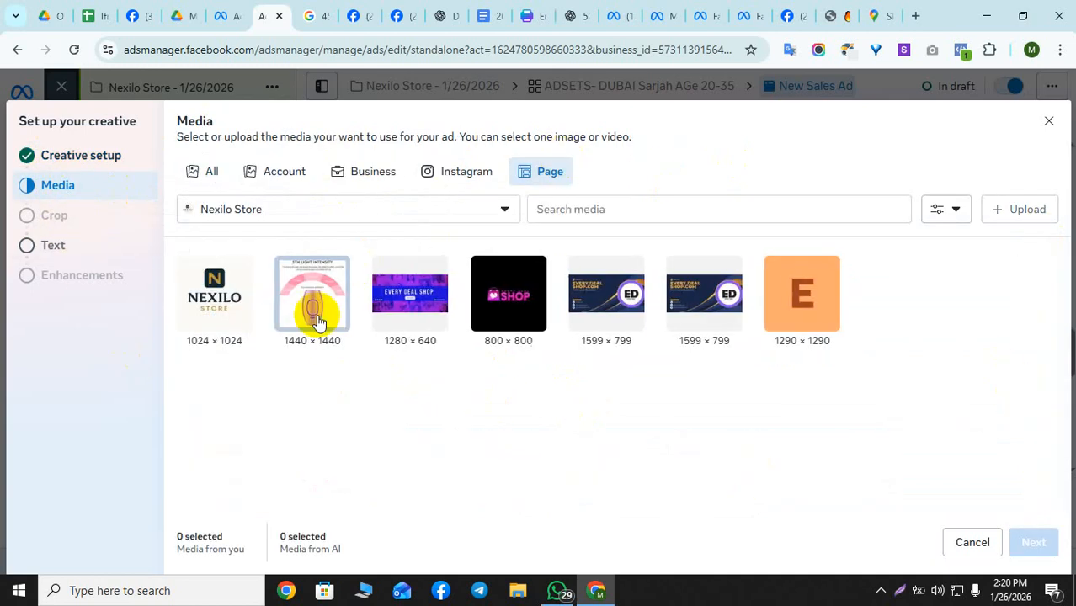
pyautogui.click(211, 181)
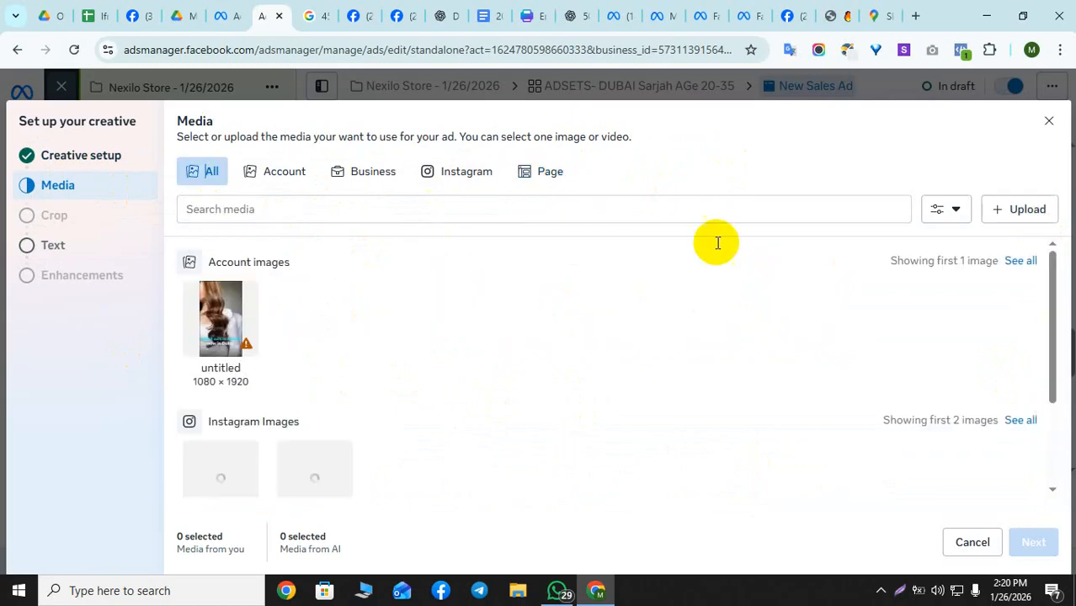
pyautogui.click(227, 312)
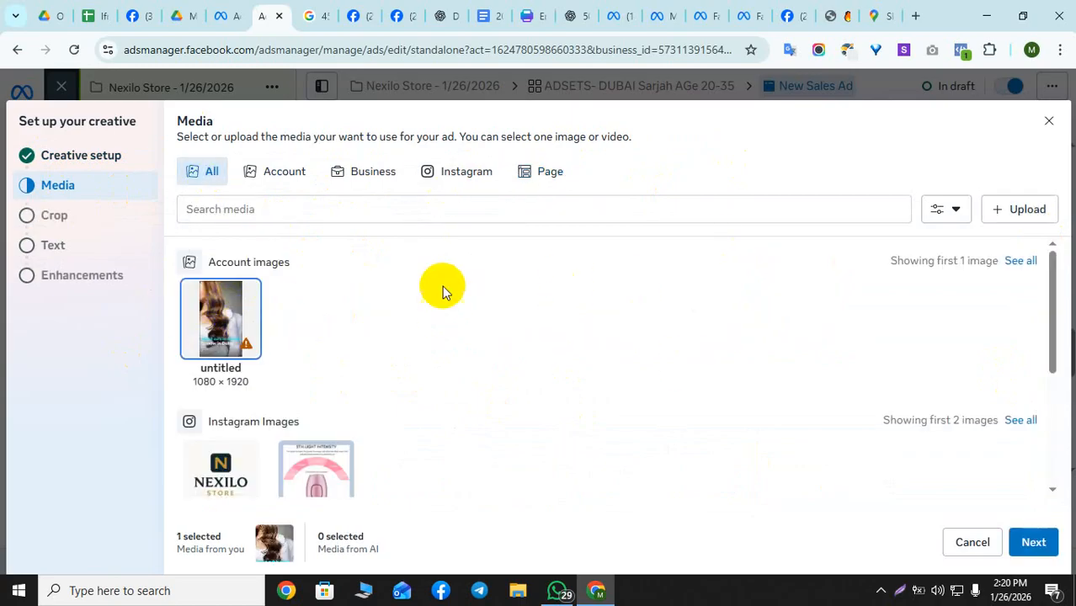
pyautogui.click(1029, 545)
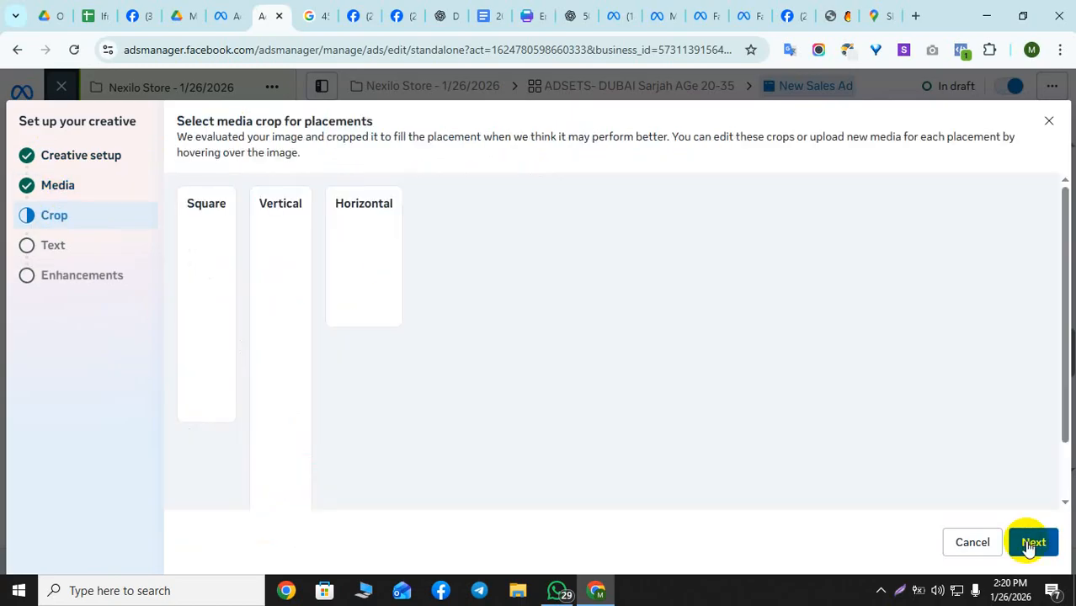
# Accept the suggested media crops and open the creative's text settings.
pyautogui.click(1029, 545)
pyautogui.click(1031, 544)
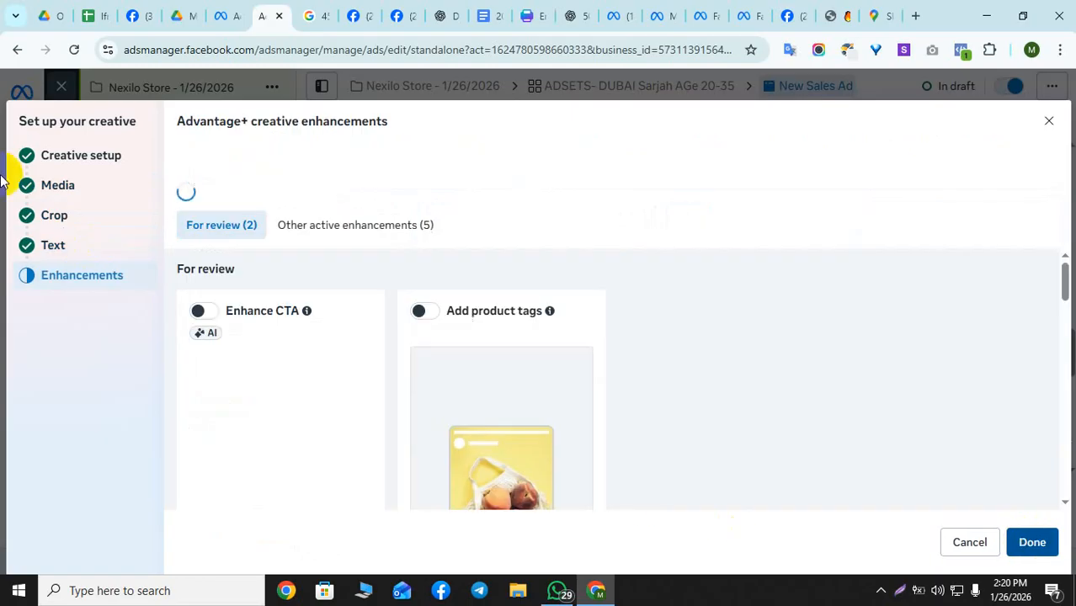
pyautogui.click(59, 247)
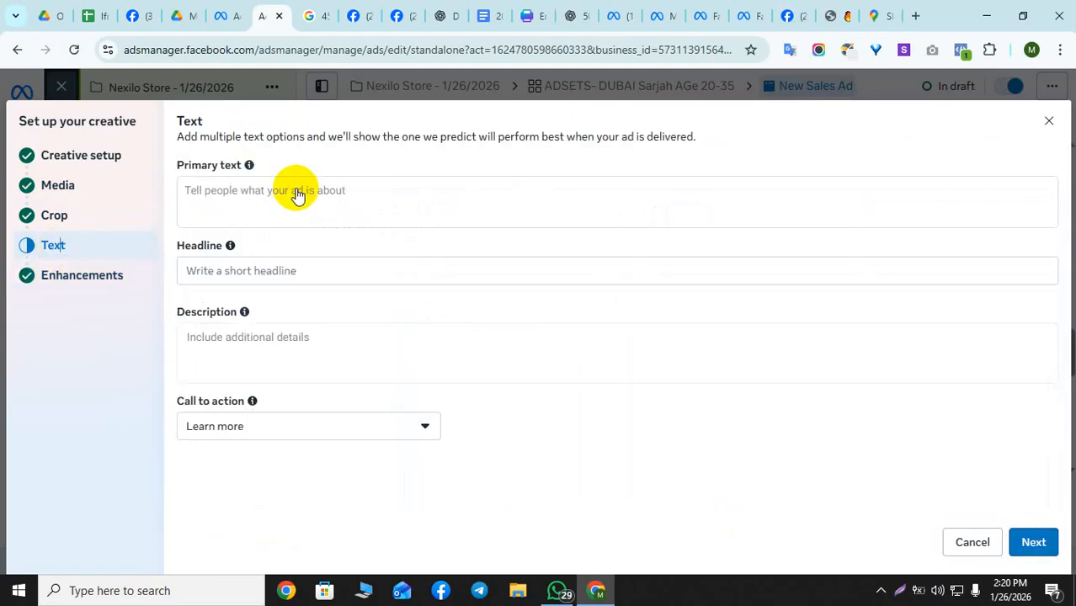
# Set the primary text to "Best Curley Hair Machine In Dubai -" and the headline to "No advance Payments, Pay When You Recieve and Check the Product".
pyautogui.click(297, 188)
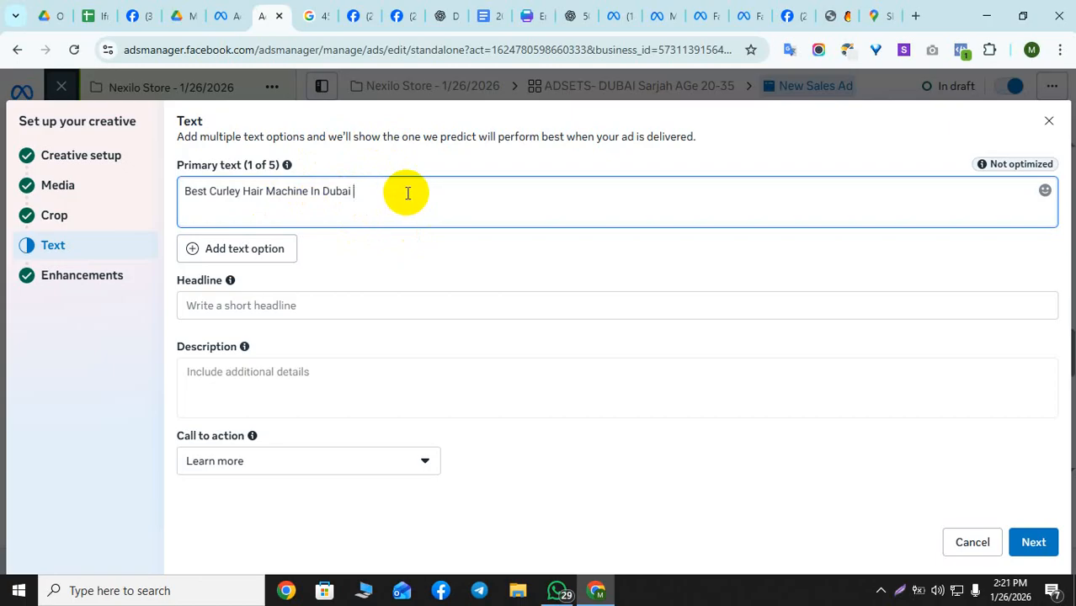
pyautogui.write('-')
pyautogui.click(308, 304)
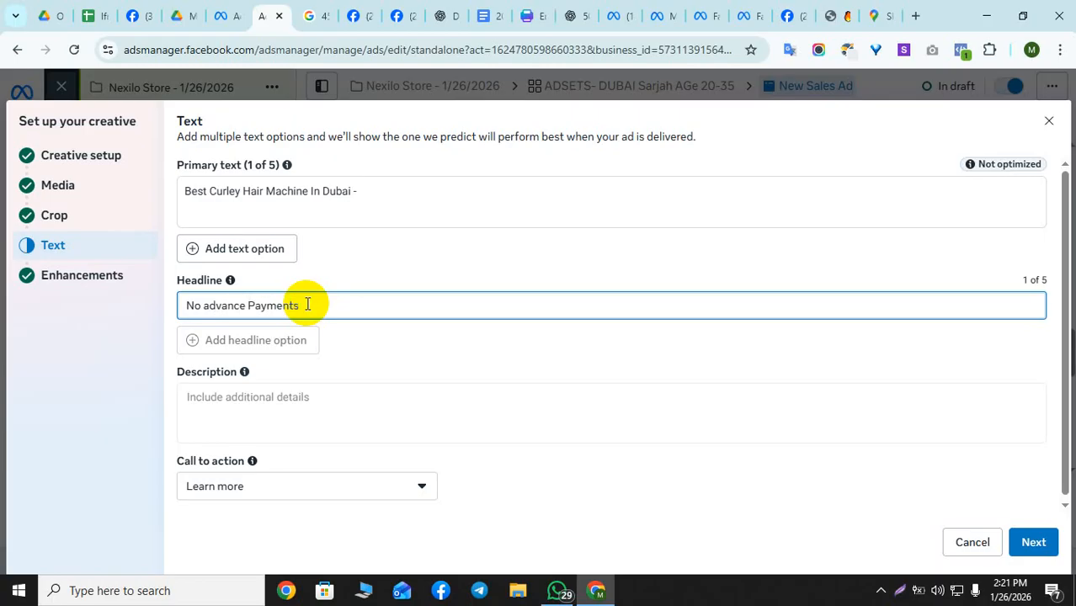
pyautogui.write(',')
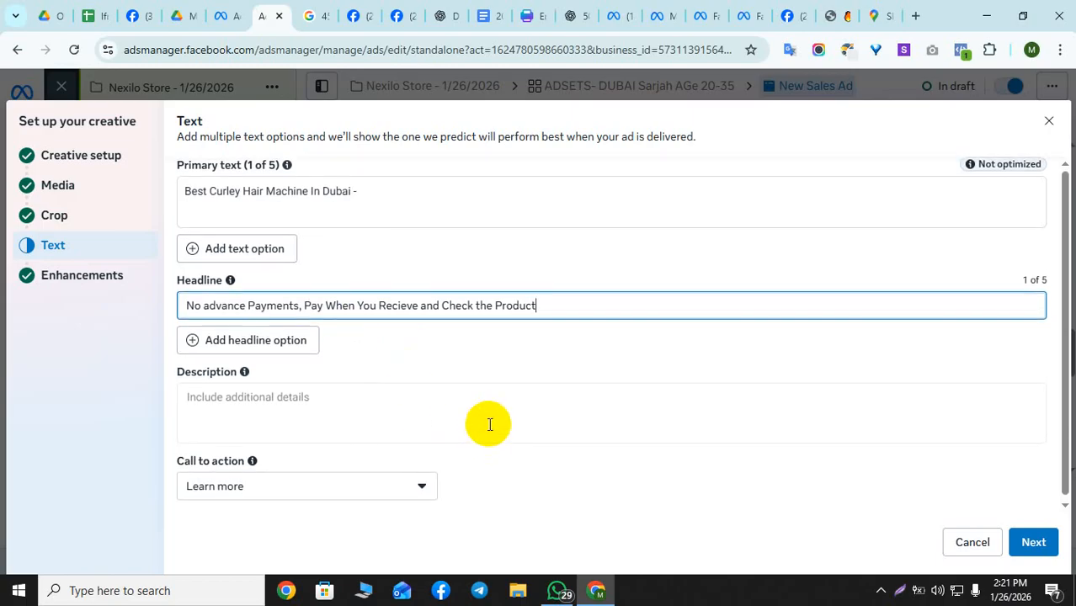
pyautogui.click(1034, 543)
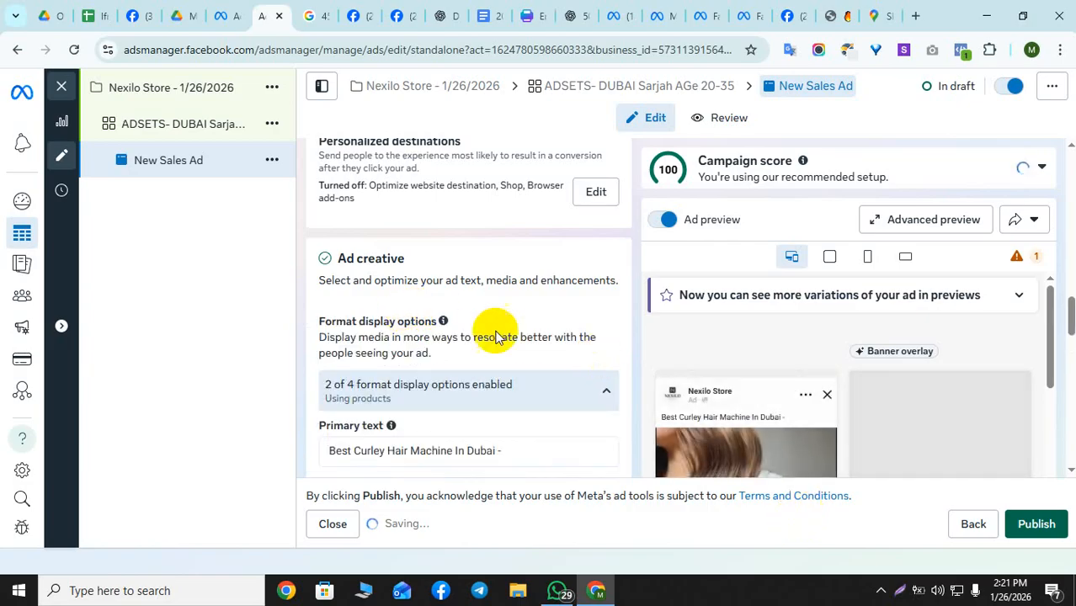
# Look through the available call-to-action options and set the ad's call to action to Order now.
pyautogui.scroll(-7, 435, 352)
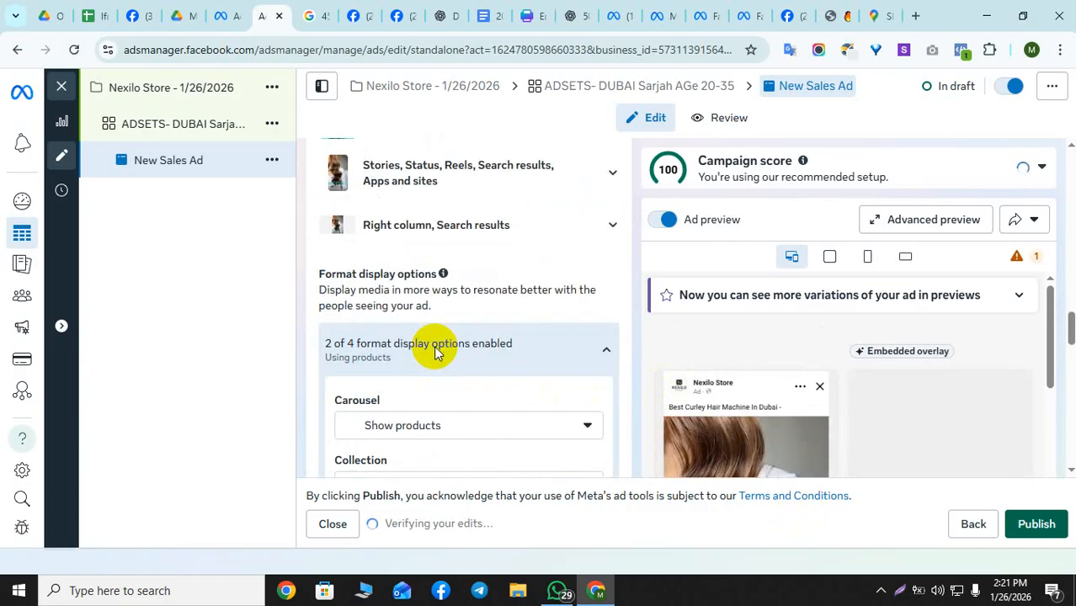
pyautogui.scroll(-3, 435, 345)
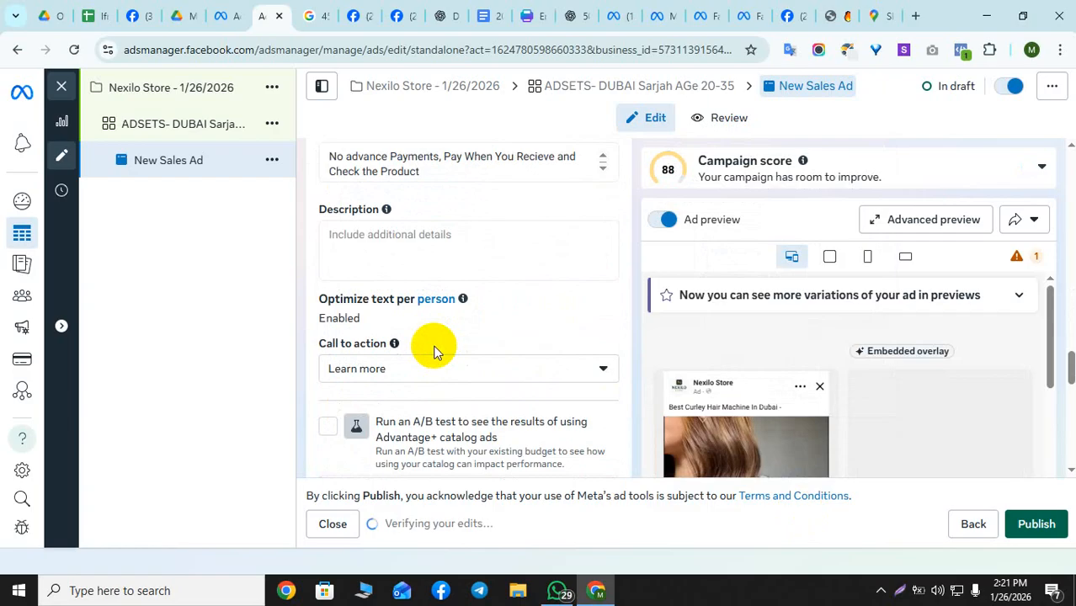
pyautogui.scroll(1, 435, 337)
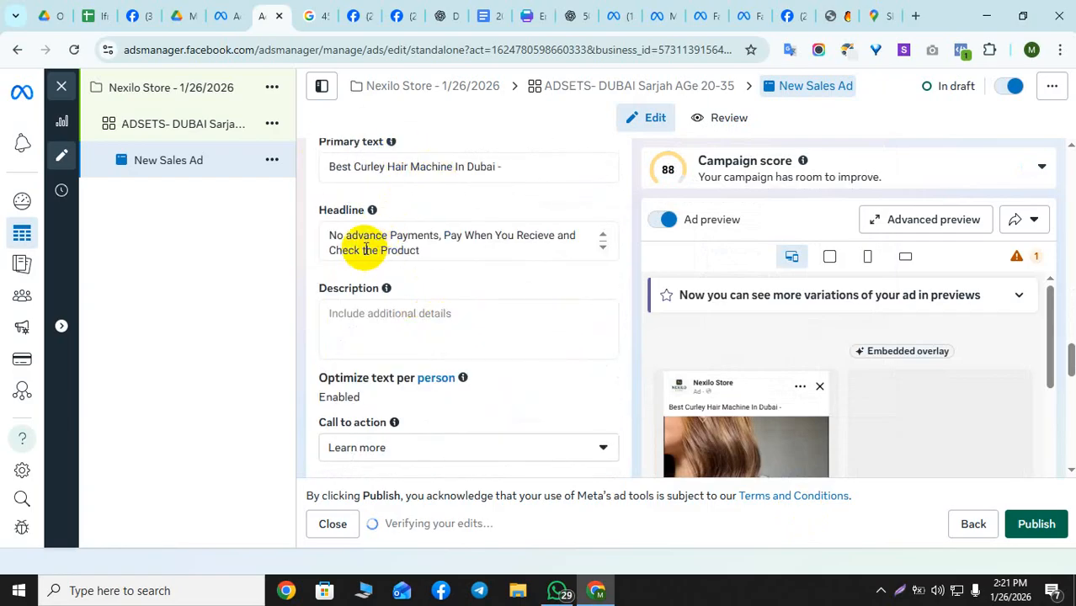
pyautogui.scroll(-1, 421, 337)
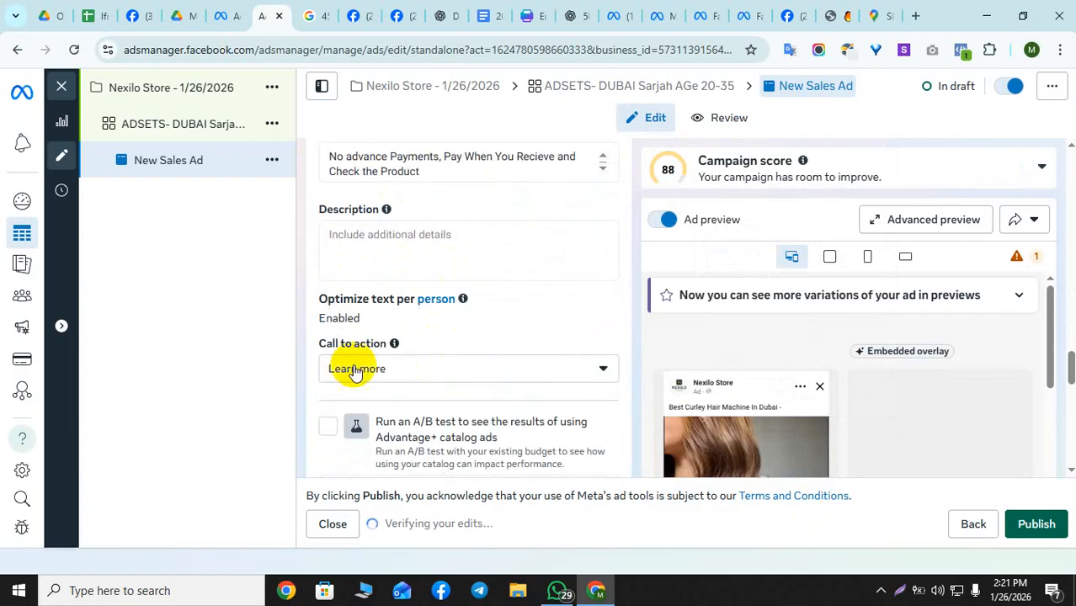
pyautogui.click(379, 370)
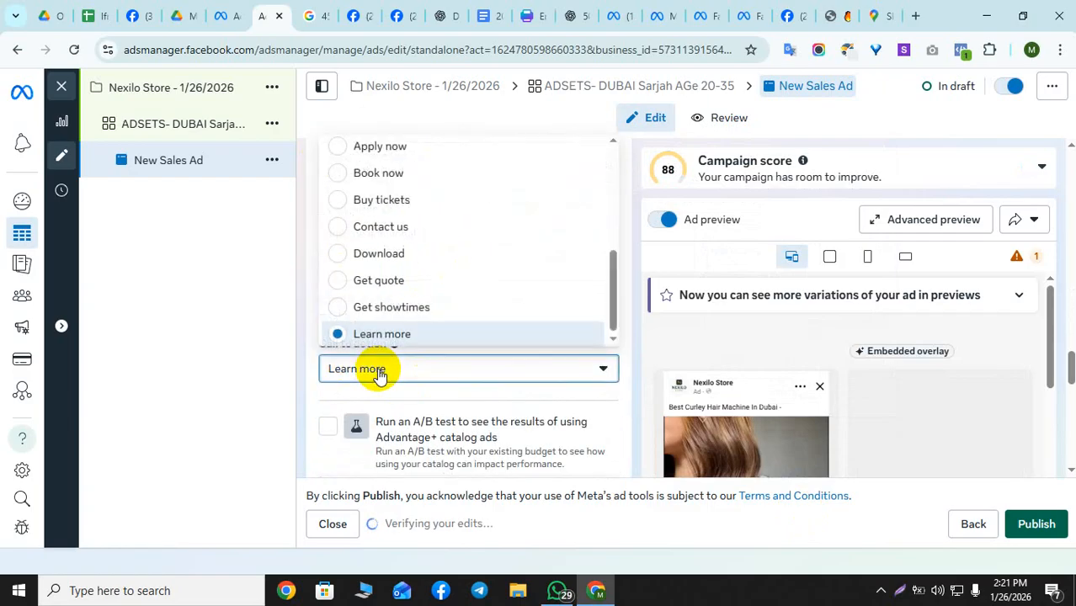
pyautogui.scroll(2, 384, 279)
pyautogui.scroll(2, 415, 182)
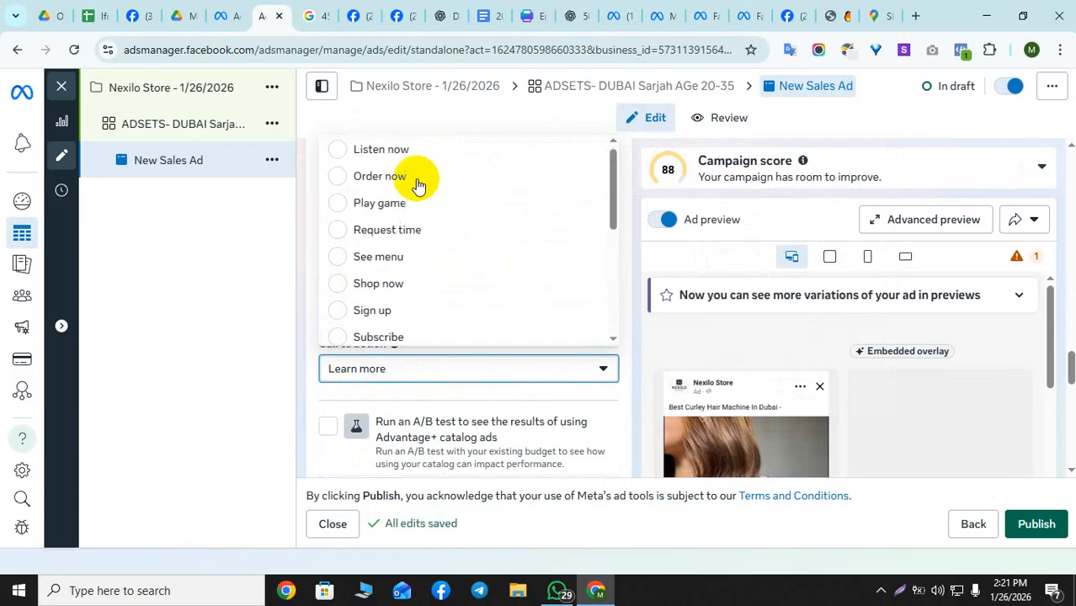
pyautogui.scroll(-2, 421, 214)
pyautogui.scroll(2, 420, 211)
pyautogui.scroll(-2, 420, 233)
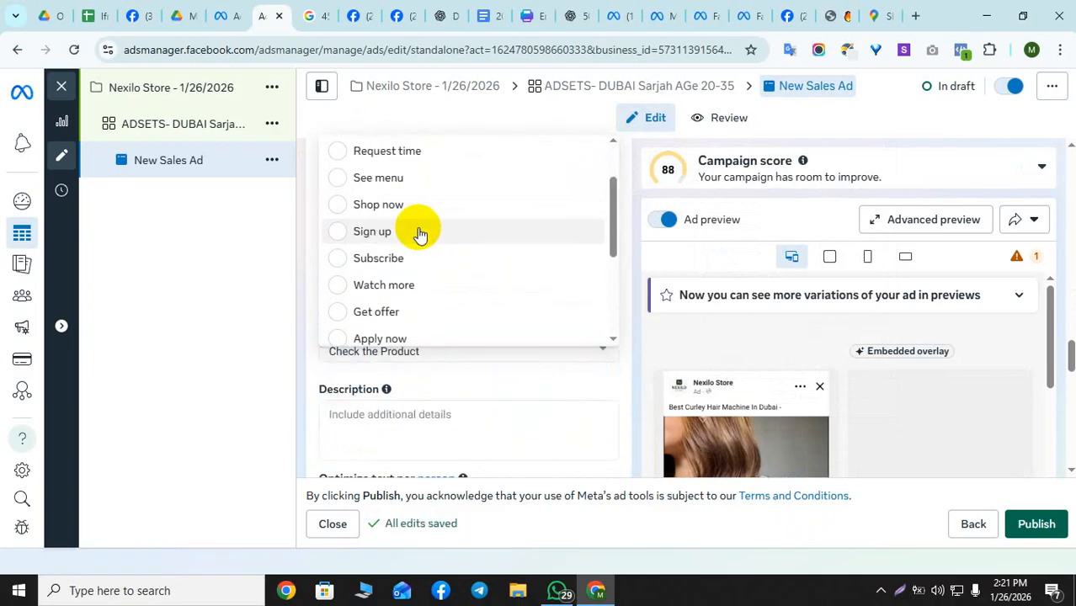
pyautogui.scroll(2, 420, 231)
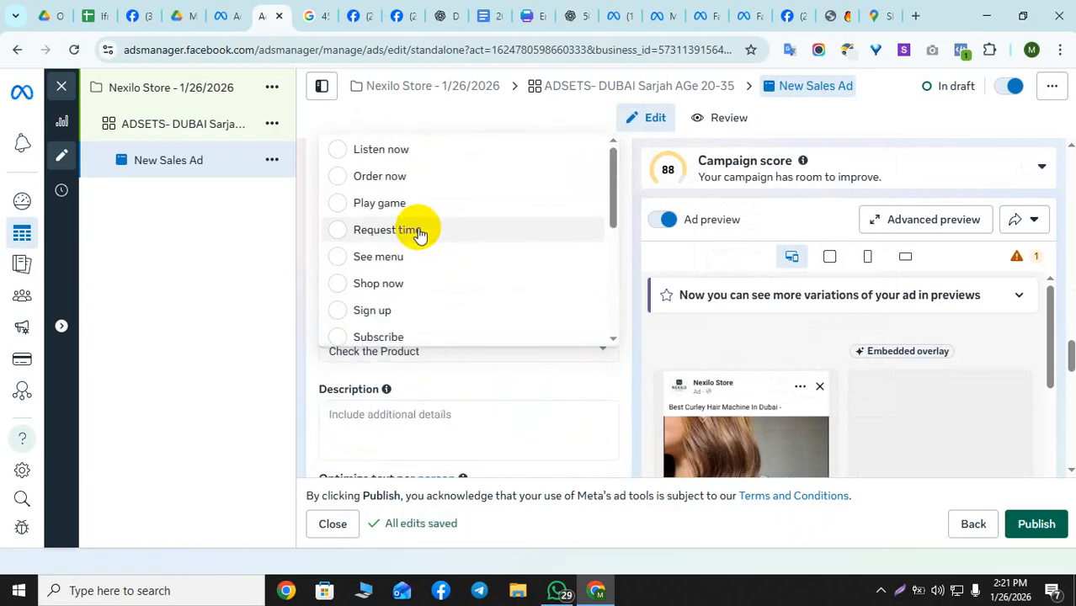
pyautogui.scroll(-4, 417, 276)
pyautogui.scroll(-3, 414, 217)
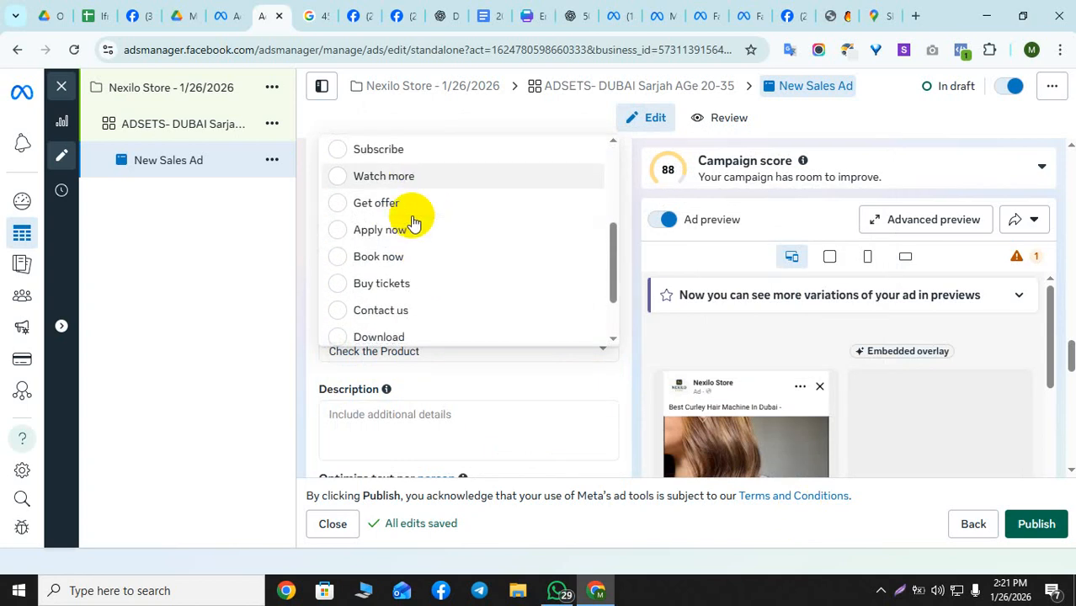
pyautogui.scroll(6, 413, 224)
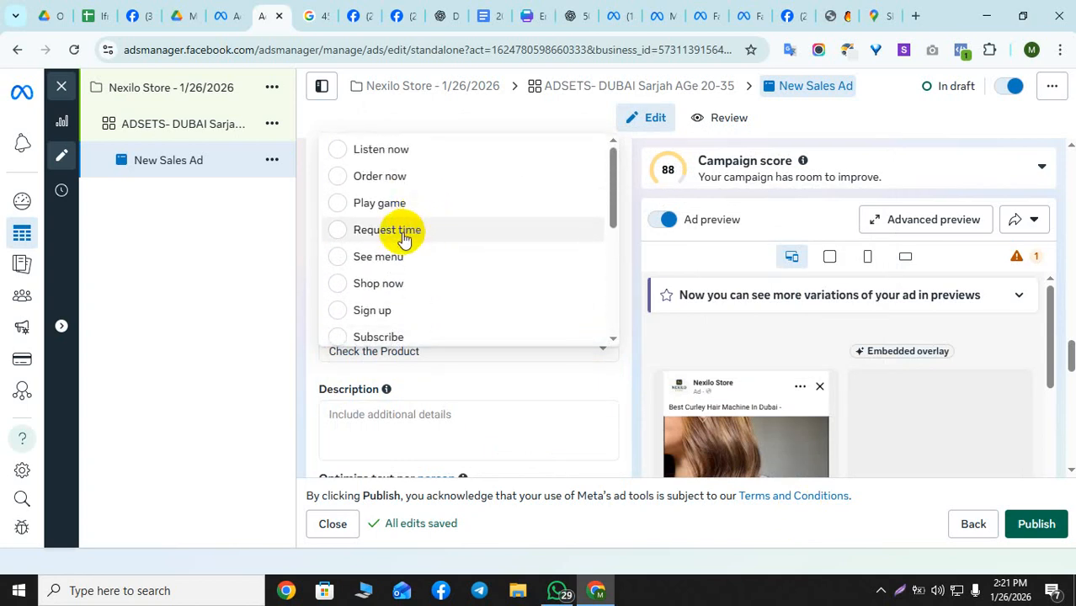
pyautogui.click(416, 182)
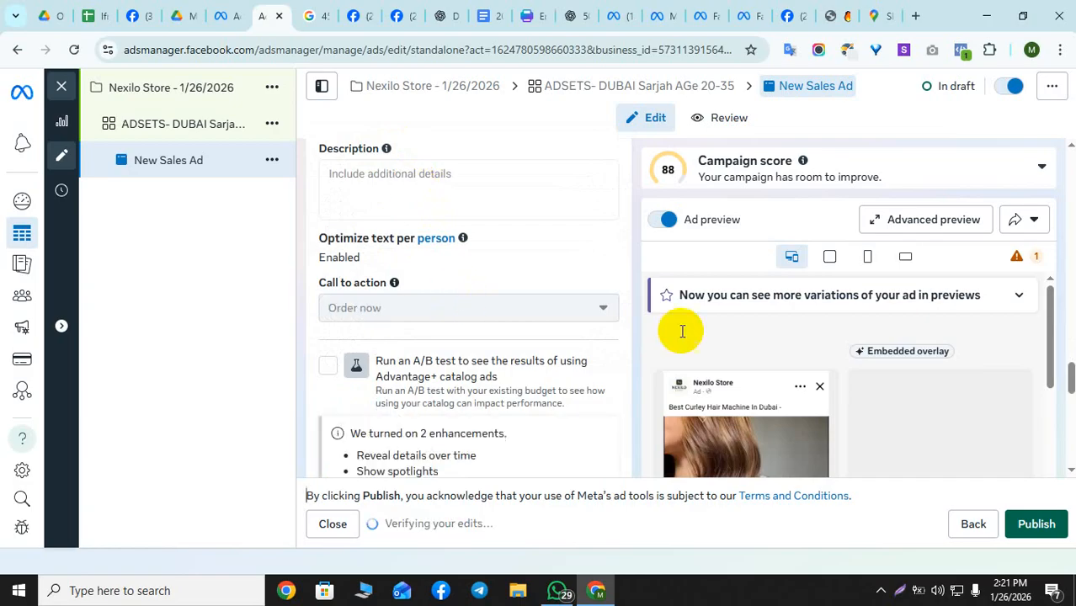
# Open the advanced preview and examine how the ad appears across the different placements.
pyautogui.scroll(-4, 807, 308)
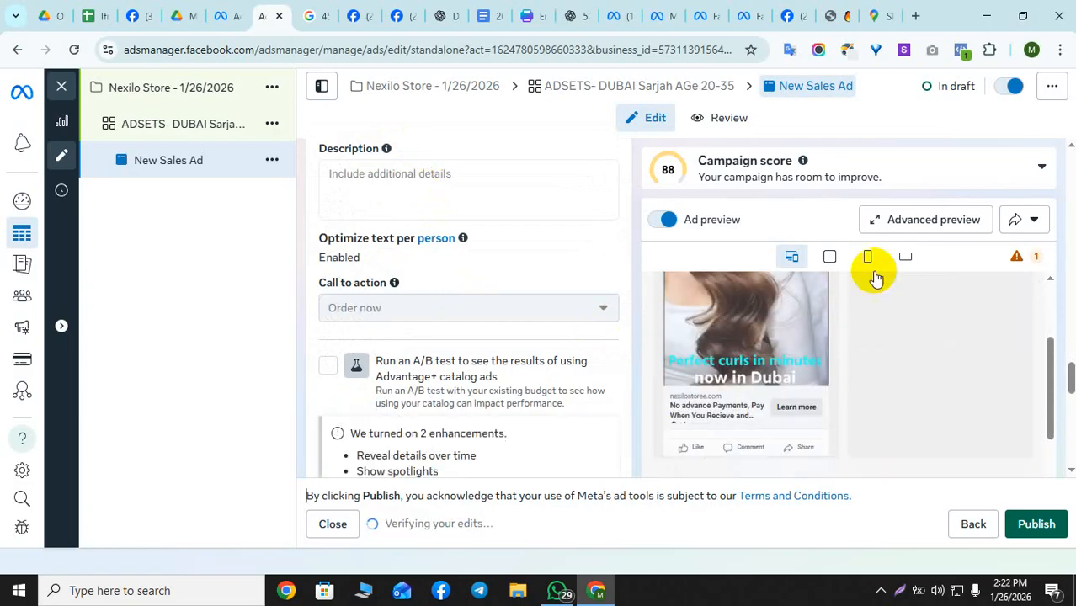
pyautogui.click(945, 222)
pyautogui.scroll(-2, 214, 310)
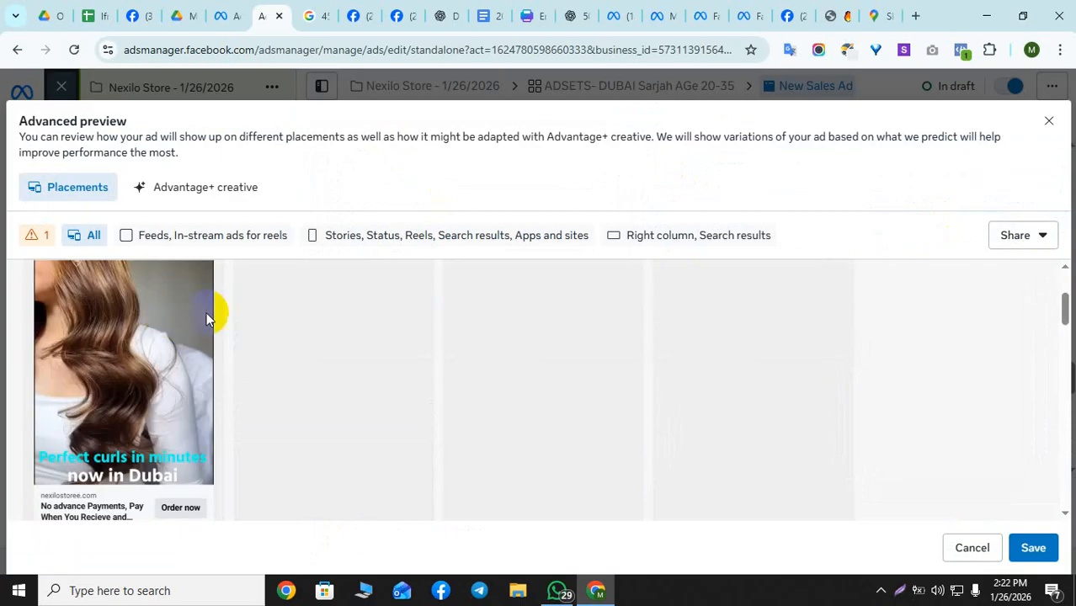
pyautogui.scroll(-1, 160, 421)
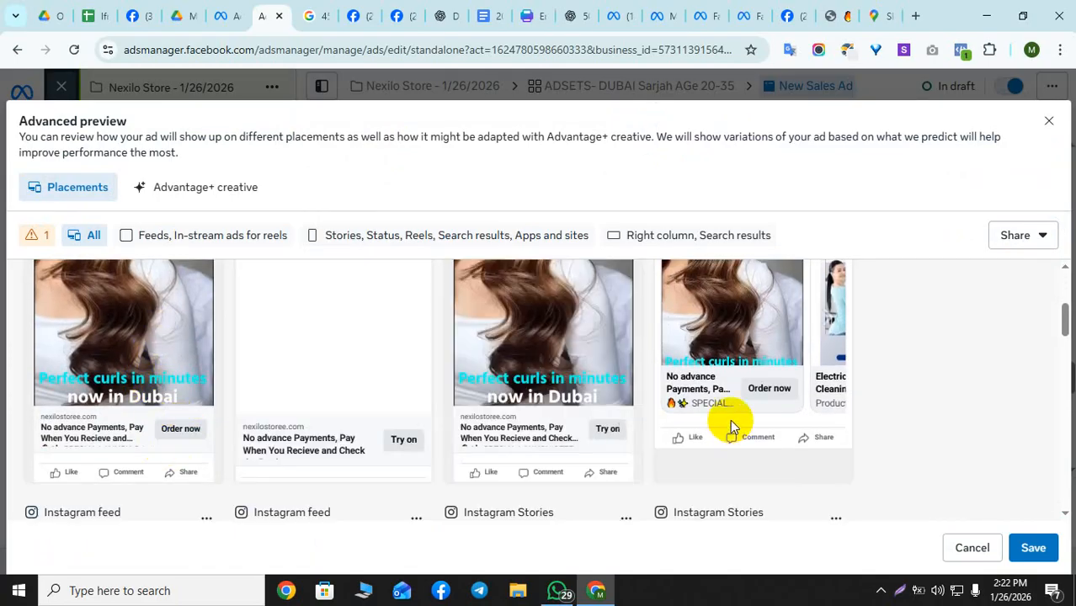
pyautogui.scroll(1, 730, 420)
# Page through the catalog product cards shown in the carousel variation of the ad preview.
pyautogui.click(826, 392)
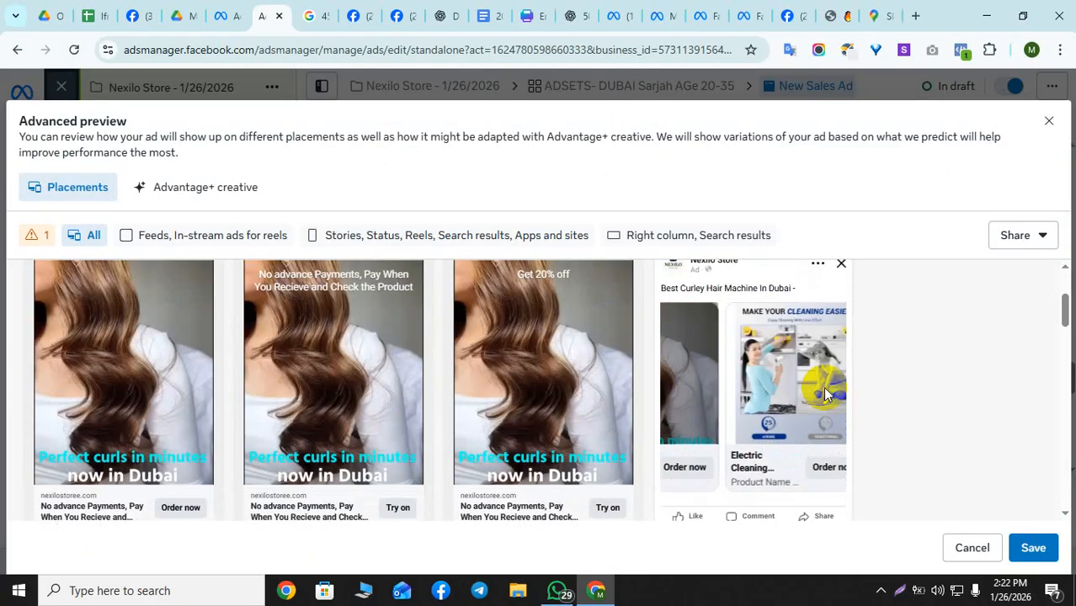
pyautogui.click(820, 397)
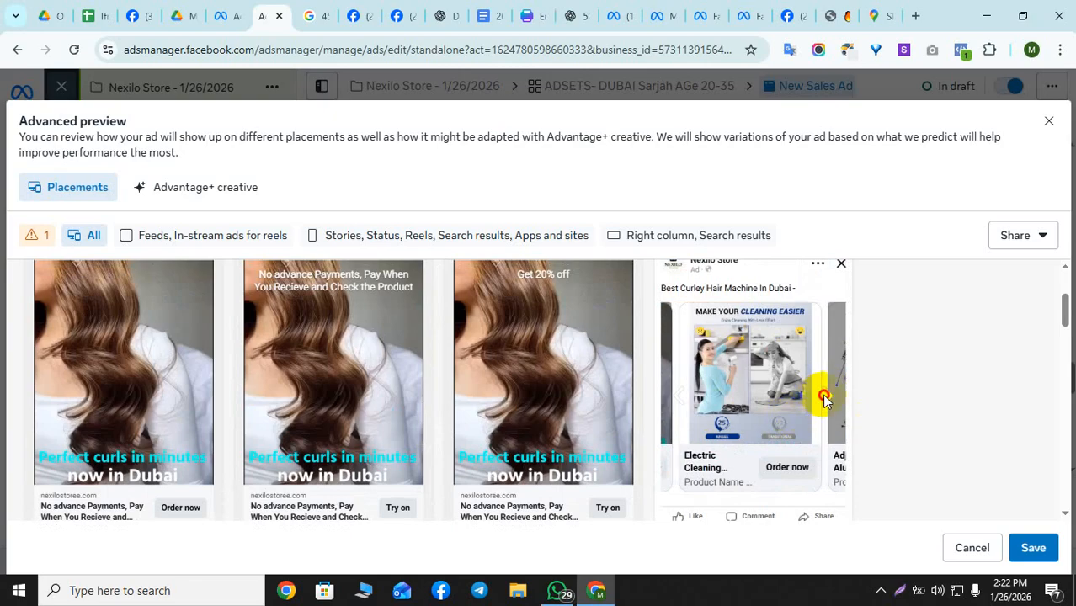
pyautogui.click(830, 393)
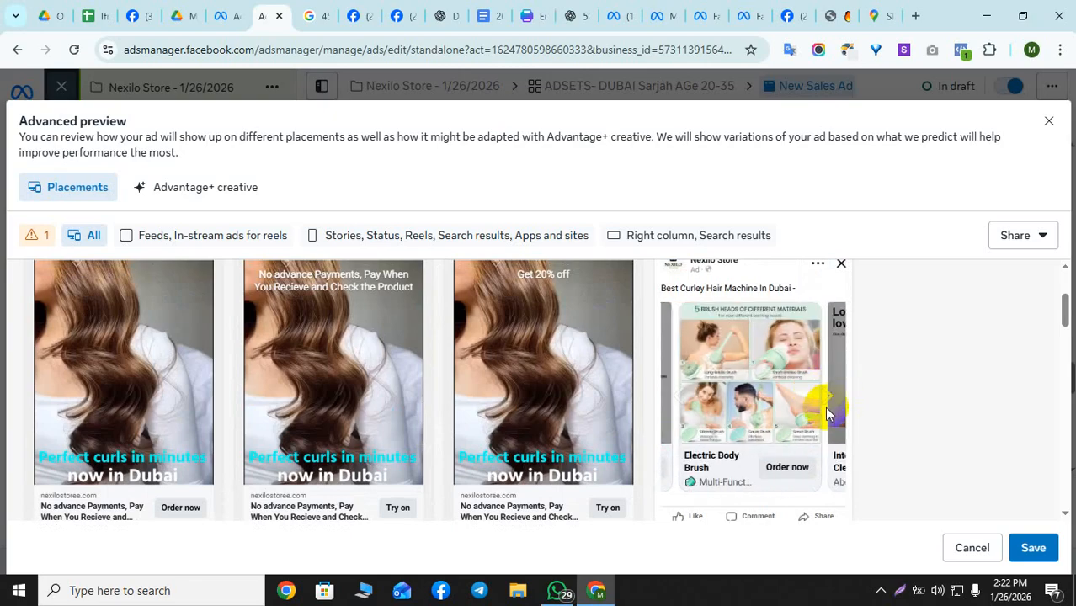
pyautogui.click(828, 404)
pyautogui.click(831, 401)
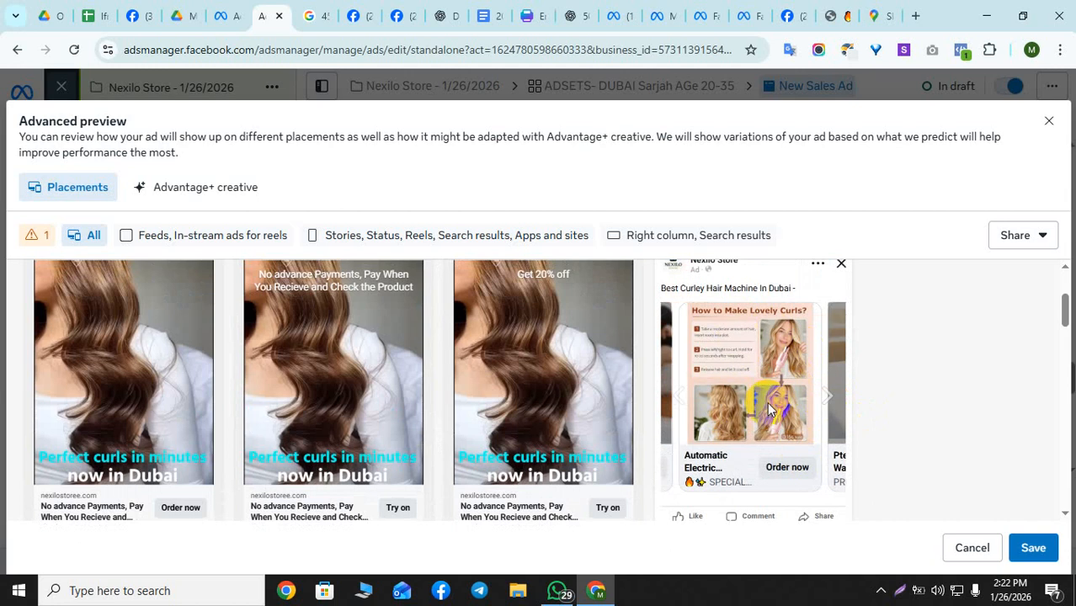
pyautogui.click(821, 392)
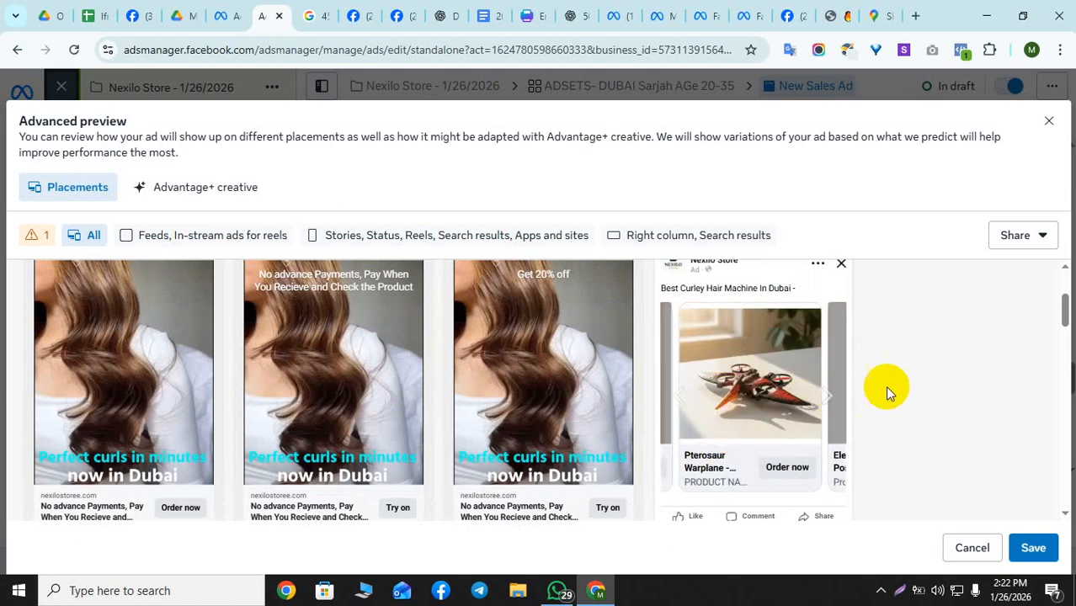
pyautogui.click(836, 392)
pyautogui.click(830, 391)
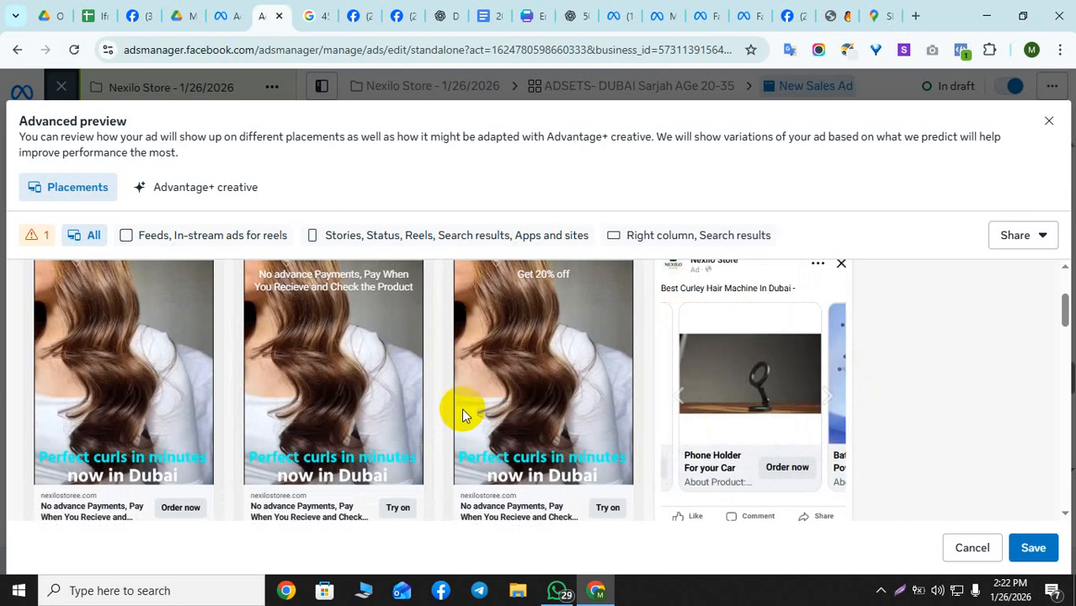
# Compare the feed preview variations with their headlines and call-to-action labels, and save the advanced preview.
pyautogui.scroll(1, 459, 405)
pyautogui.scroll(-3, 271, 353)
pyautogui.scroll(3, 180, 384)
pyautogui.scroll(-3, 208, 361)
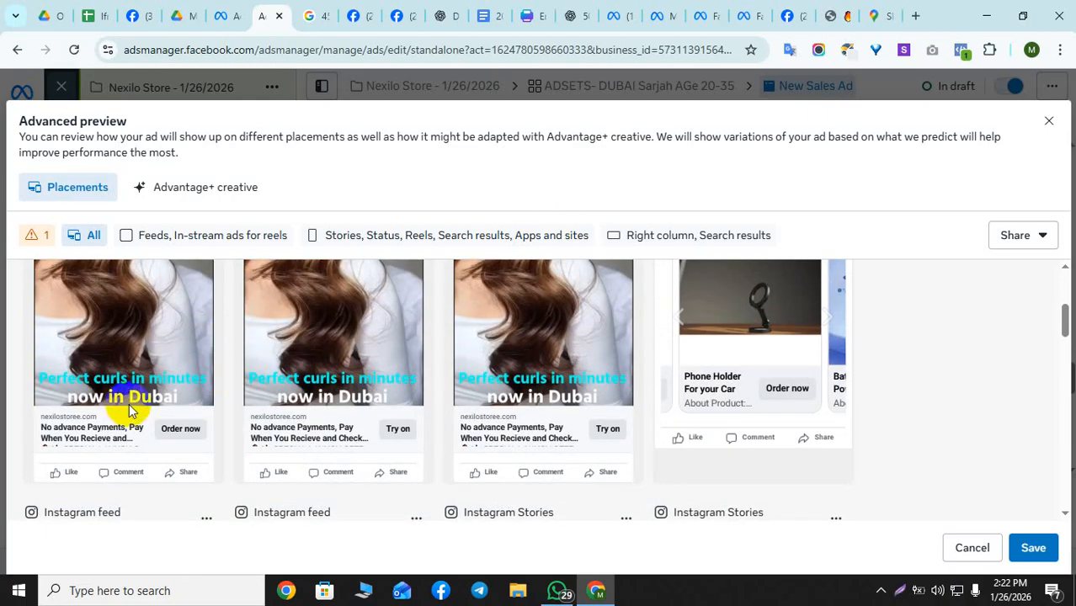
pyautogui.scroll(3, 118, 430)
pyautogui.scroll(-3, 144, 324)
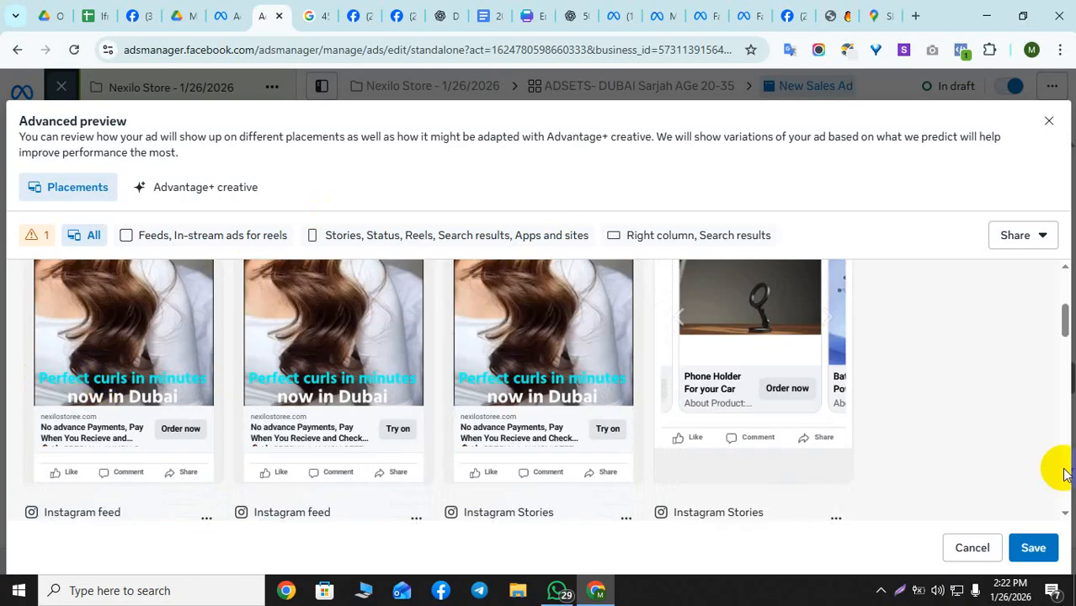
pyautogui.click(1029, 548)
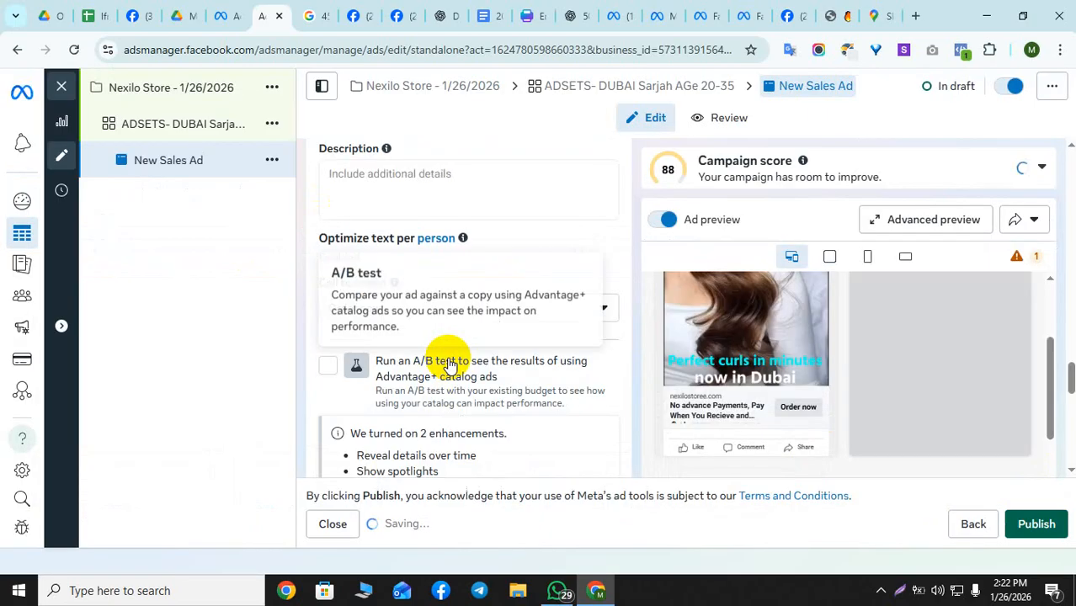
# Enable offline events in the ad's tracking settings.
pyautogui.scroll(-10, 410, 349)
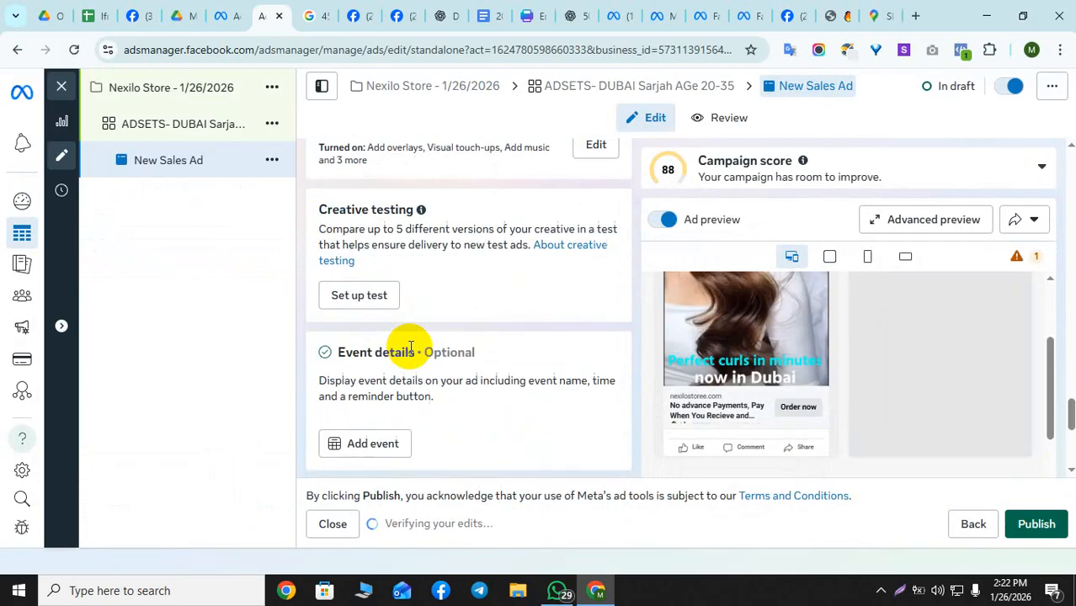
pyautogui.scroll(-4, 410, 349)
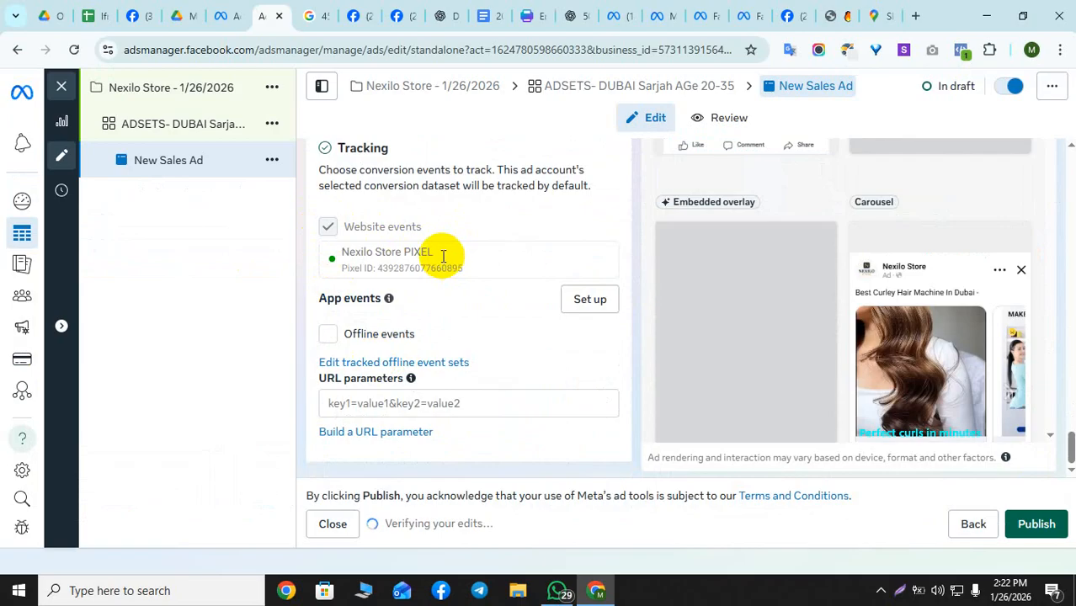
pyautogui.click(328, 334)
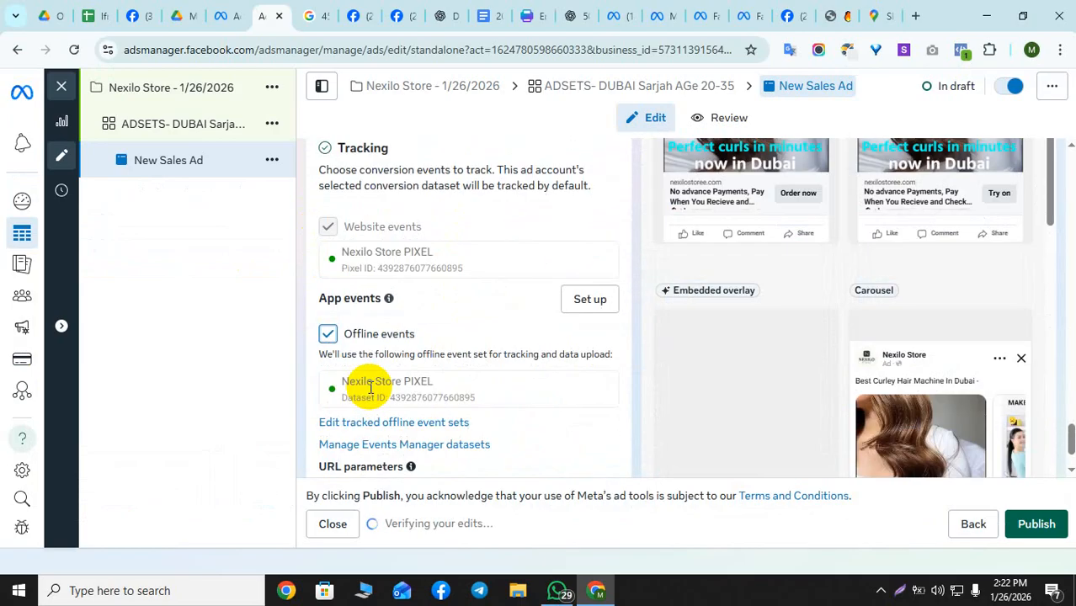
# Rename the ad as "AD - Video Content".
pyautogui.scroll(10, 372, 386)
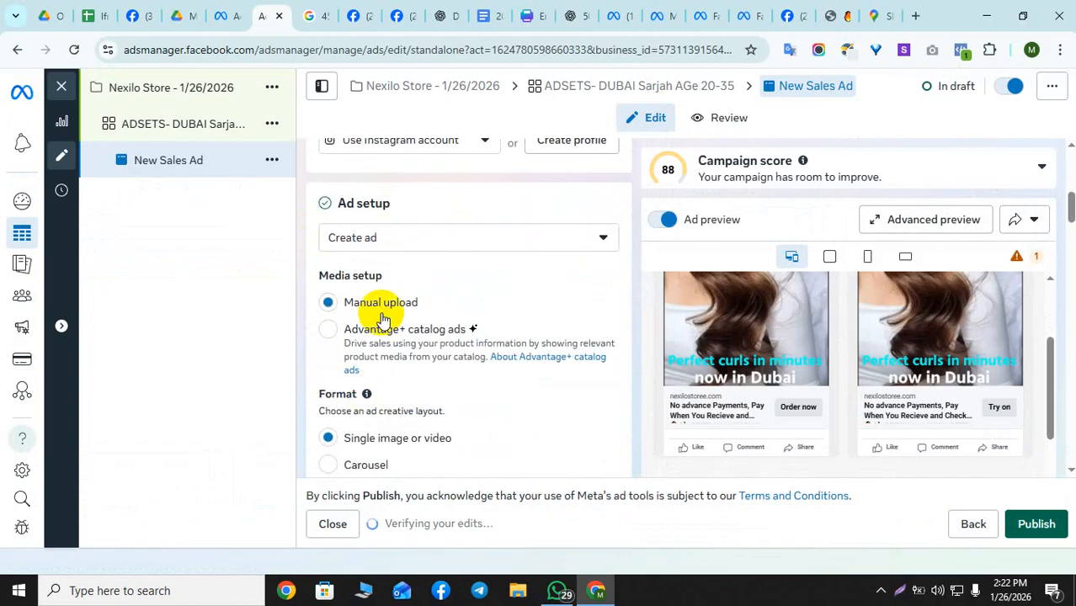
pyautogui.scroll(5, 380, 318)
pyautogui.tripleClick(399, 202)
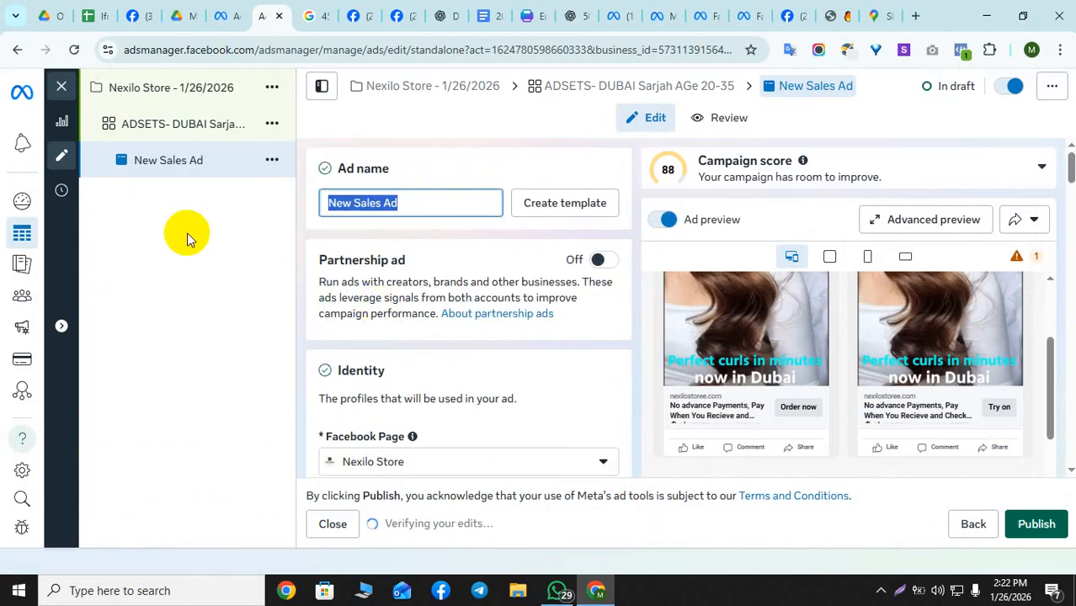
pyautogui.press('BackSpace')
pyautogui.write('AD')
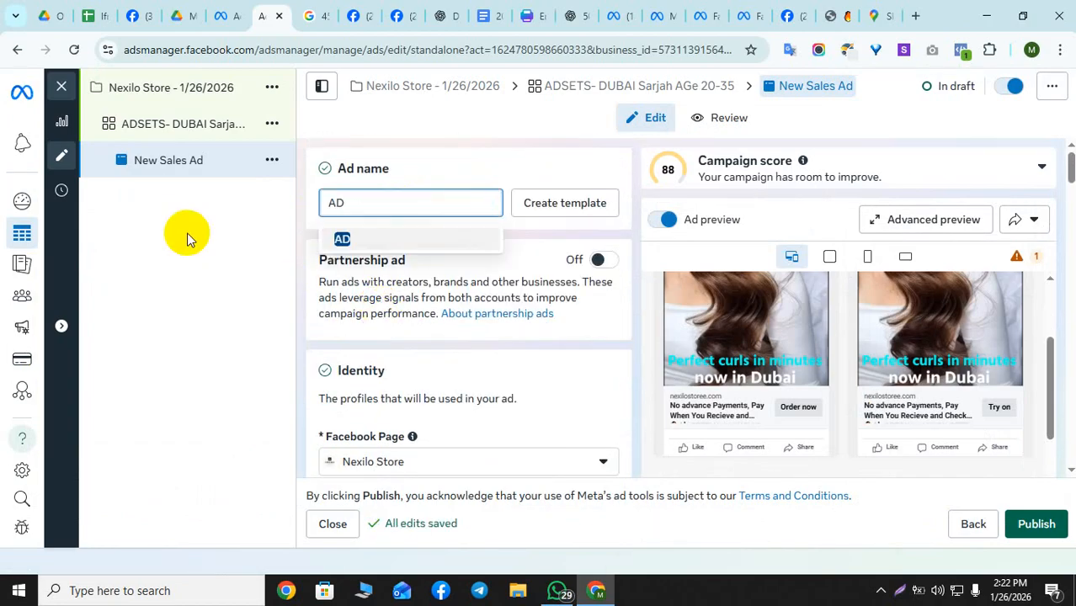
pyautogui.write(' - Video Content')
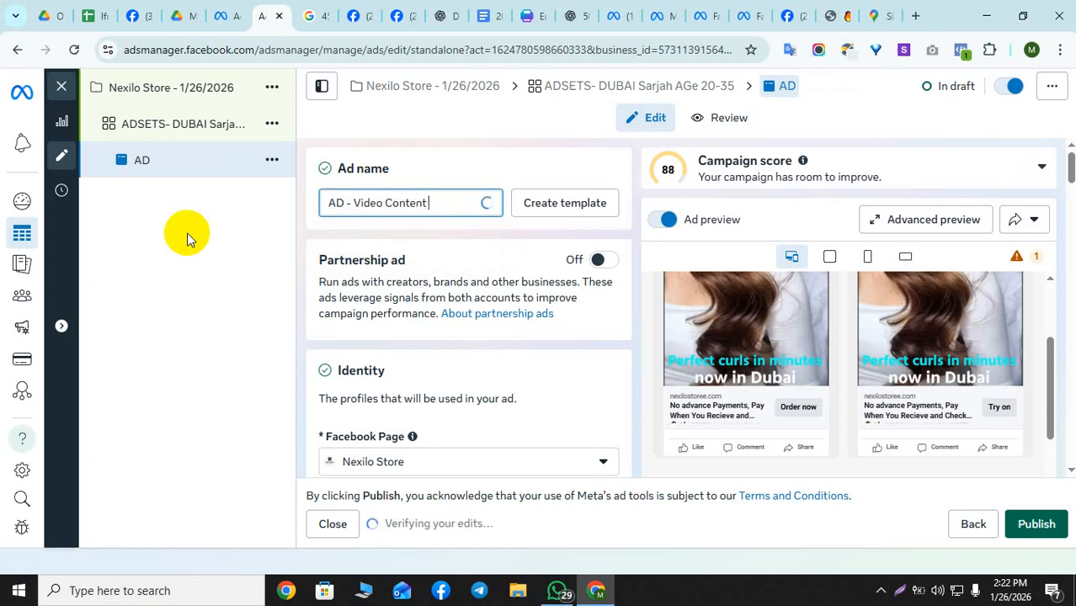
pyautogui.click(269, 303)
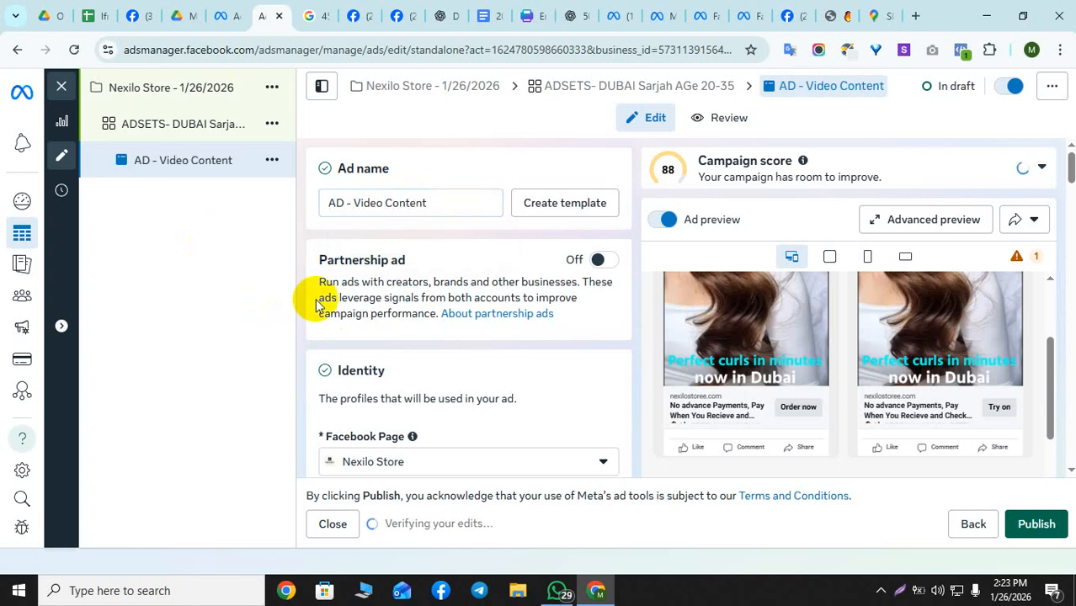
# Review the ad's setup, text and creative settings, plus the Nexilo Store - 1/26/2026 campaign's budget and A/B test settings.
pyautogui.scroll(-15, 418, 273)
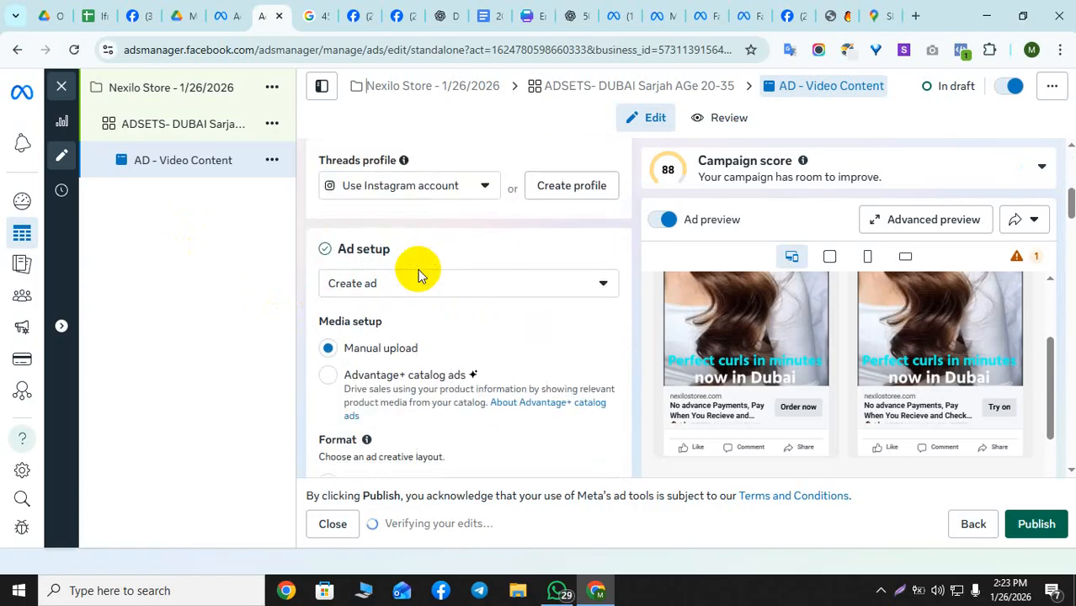
pyautogui.scroll(-10, 419, 242)
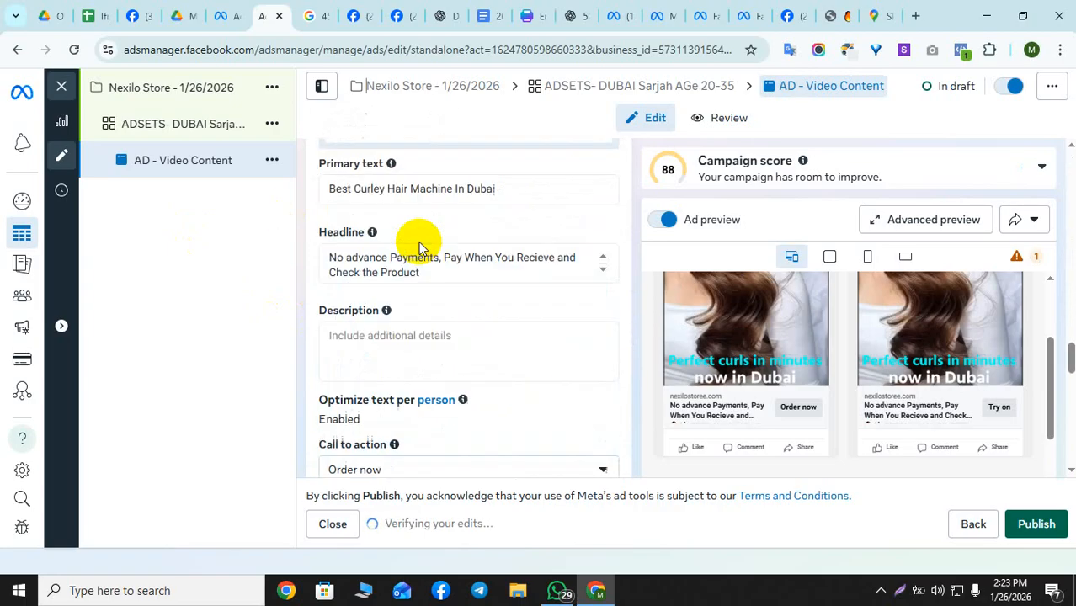
pyautogui.click(182, 95)
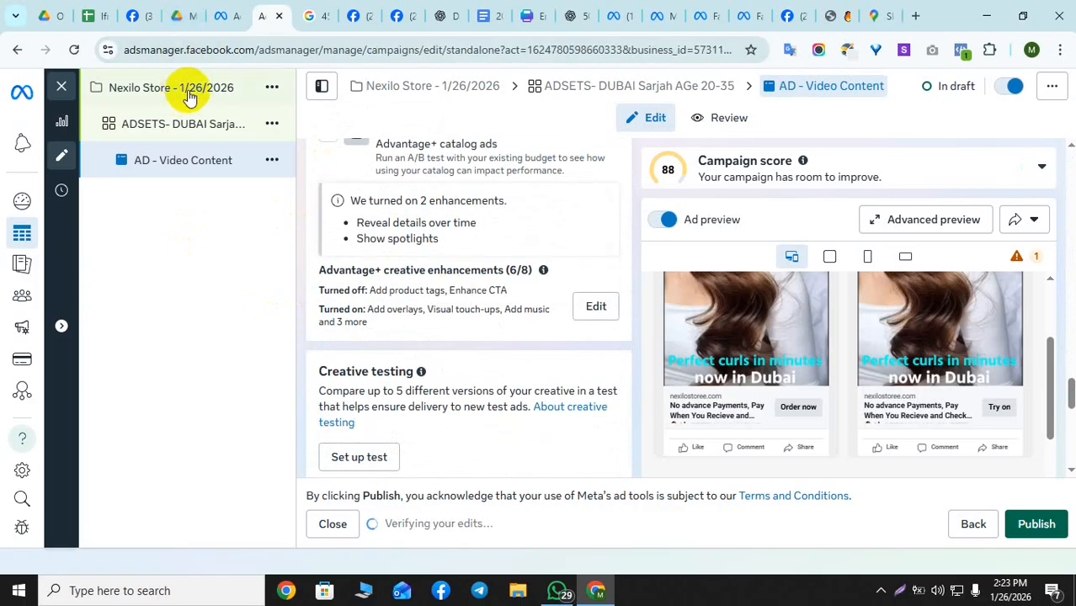
pyautogui.scroll(-6, 523, 312)
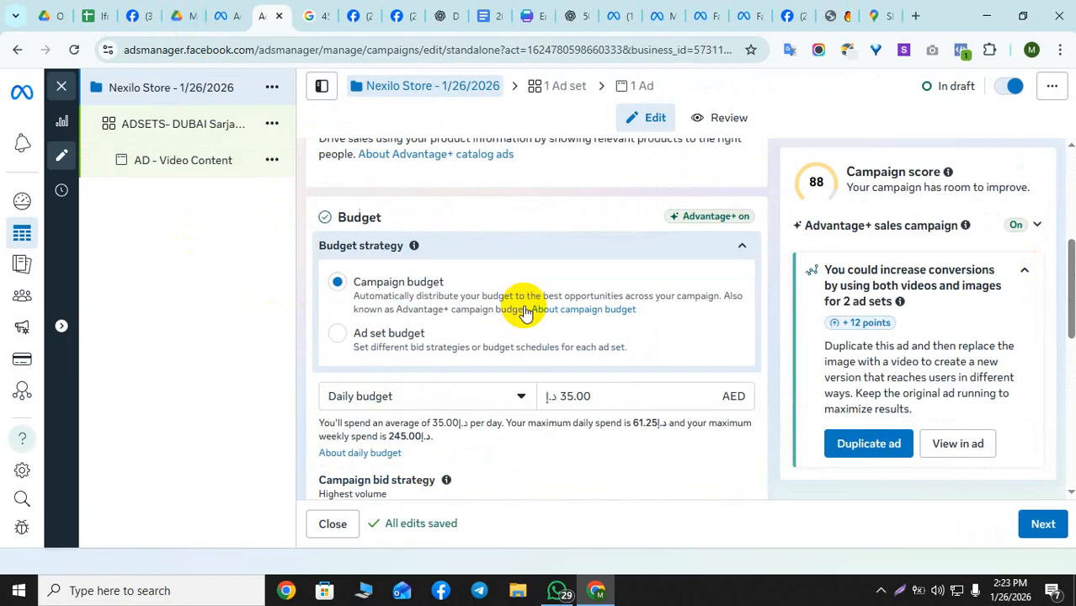
pyautogui.scroll(3, 482, 280)
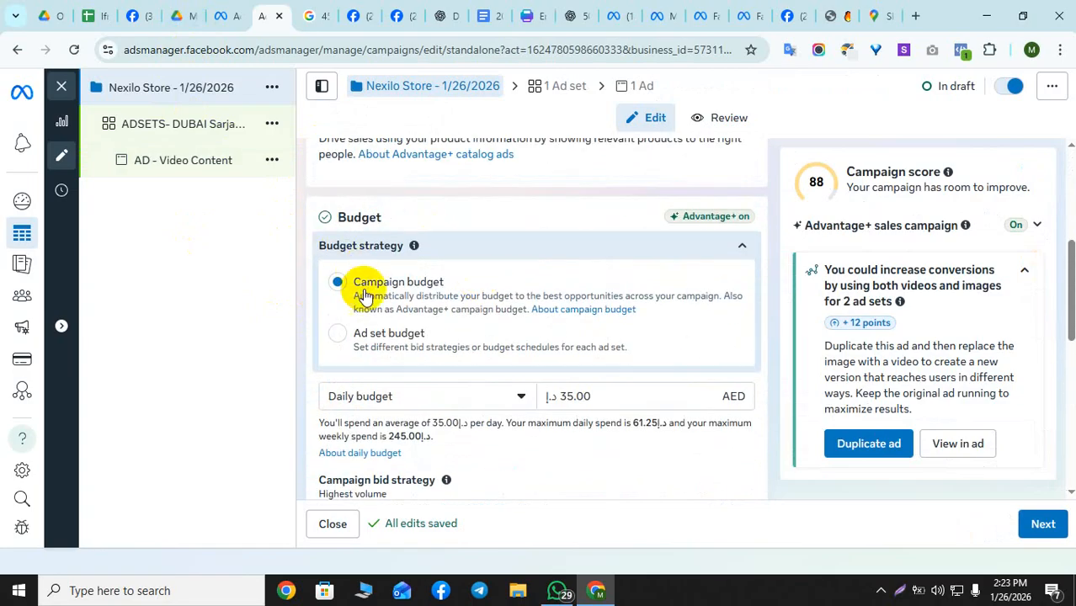
pyautogui.scroll(-3, 505, 362)
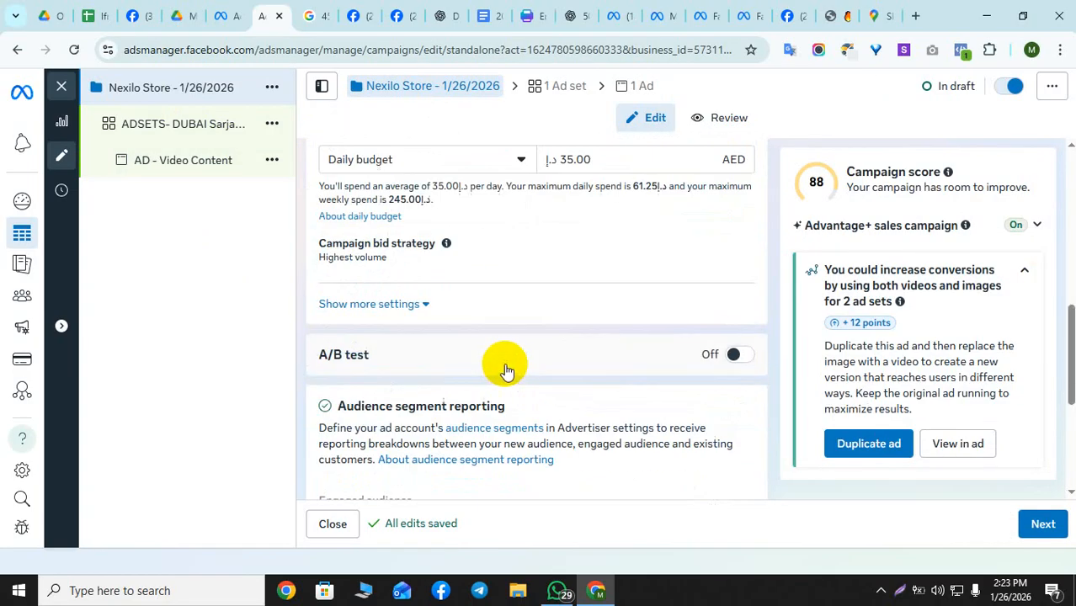
pyautogui.scroll(4, 336, 349)
# Return to the AD - Video Content ad and publish it together with its campaign and ad set.
pyautogui.click(163, 141)
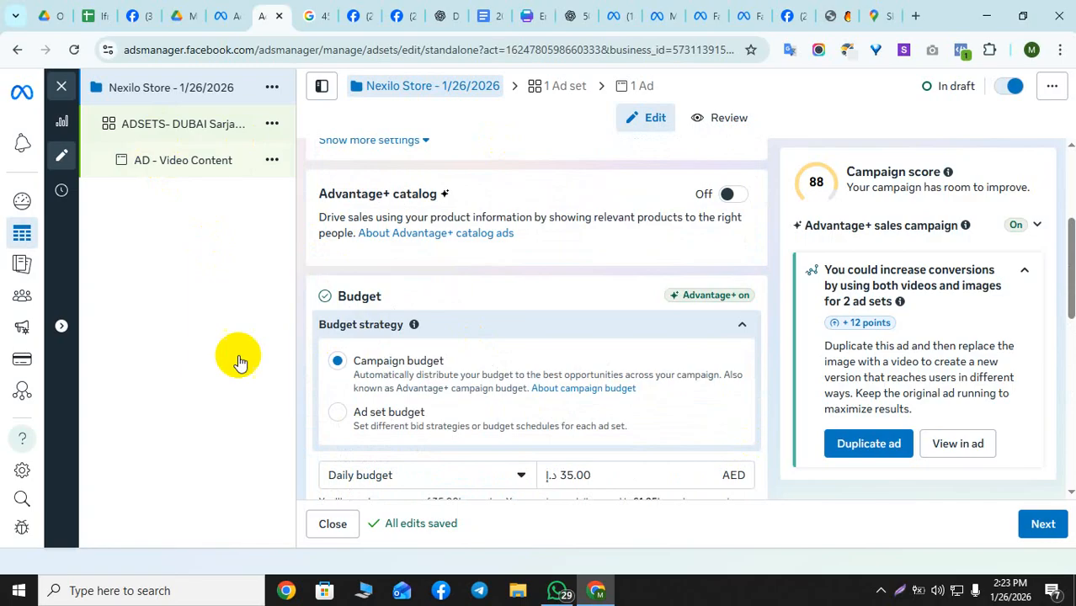
pyautogui.click(217, 160)
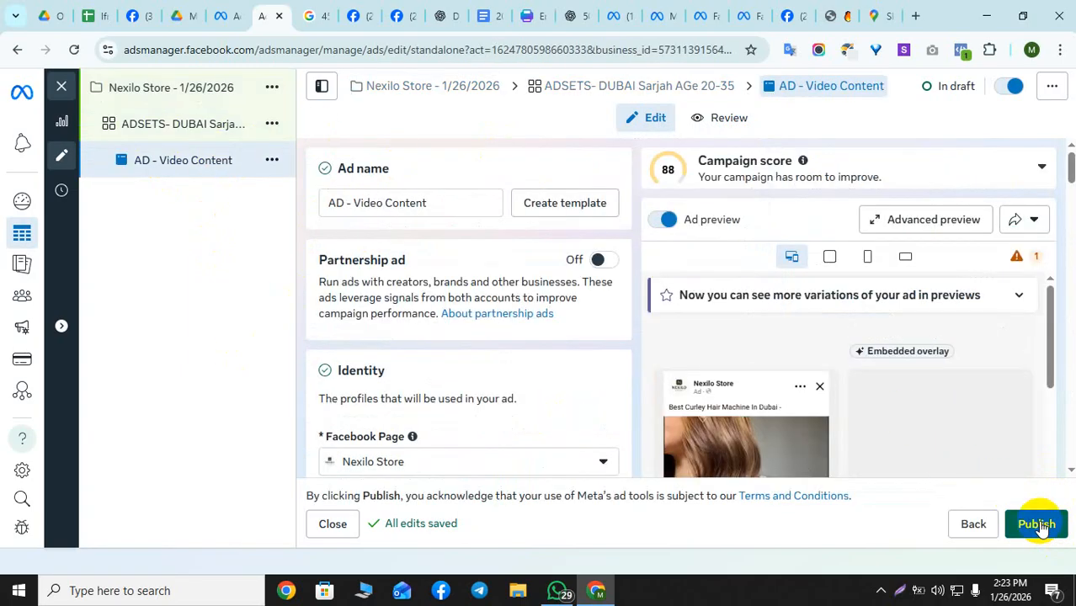
pyautogui.click(1038, 524)
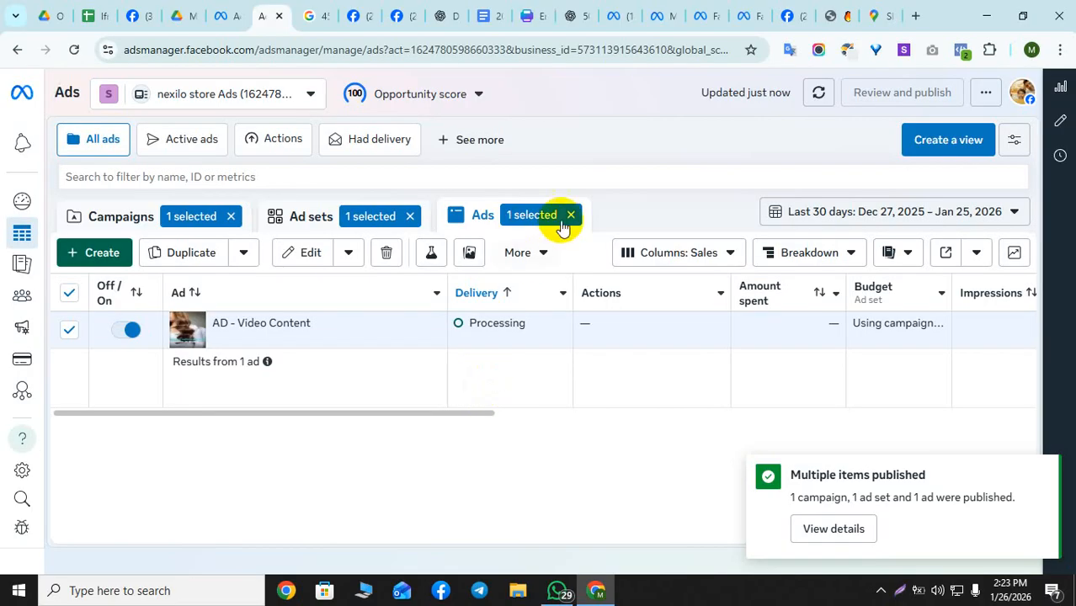
# Clear the ad, ad set and campaign selections and check the new campaign's delivery status in the full campaigns list.
pyautogui.click(569, 215)
pyautogui.click(409, 216)
pyautogui.click(241, 220)
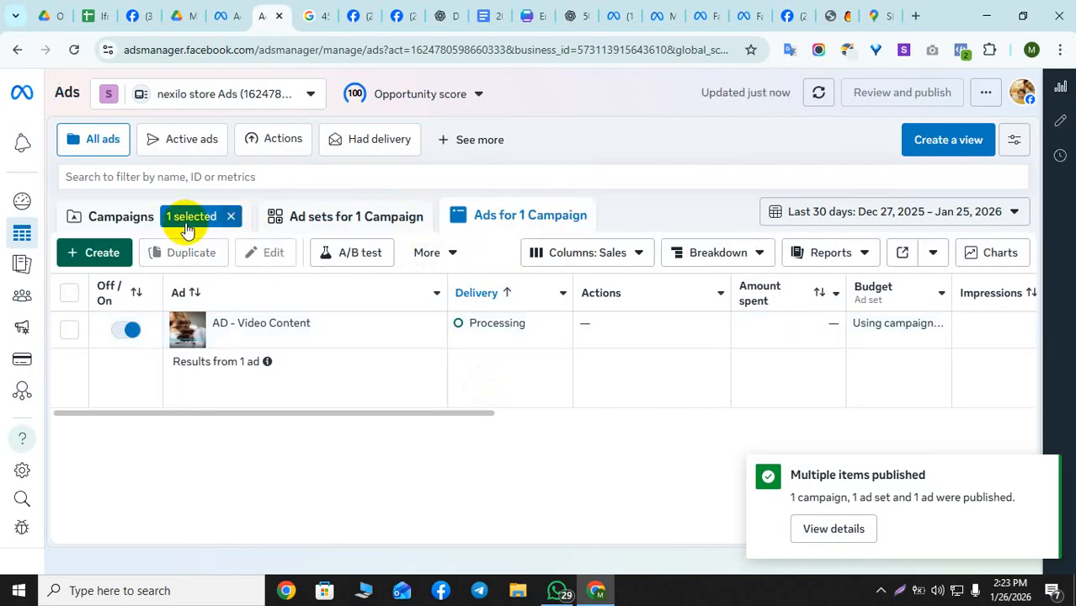
pyautogui.click(152, 224)
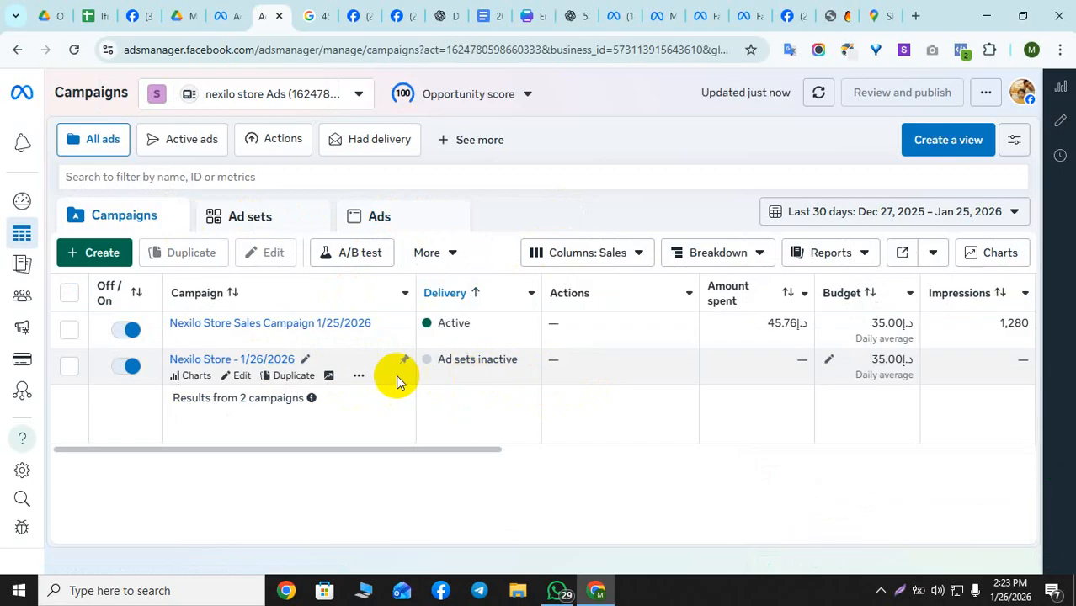
pyautogui.moveTo(419, 361)
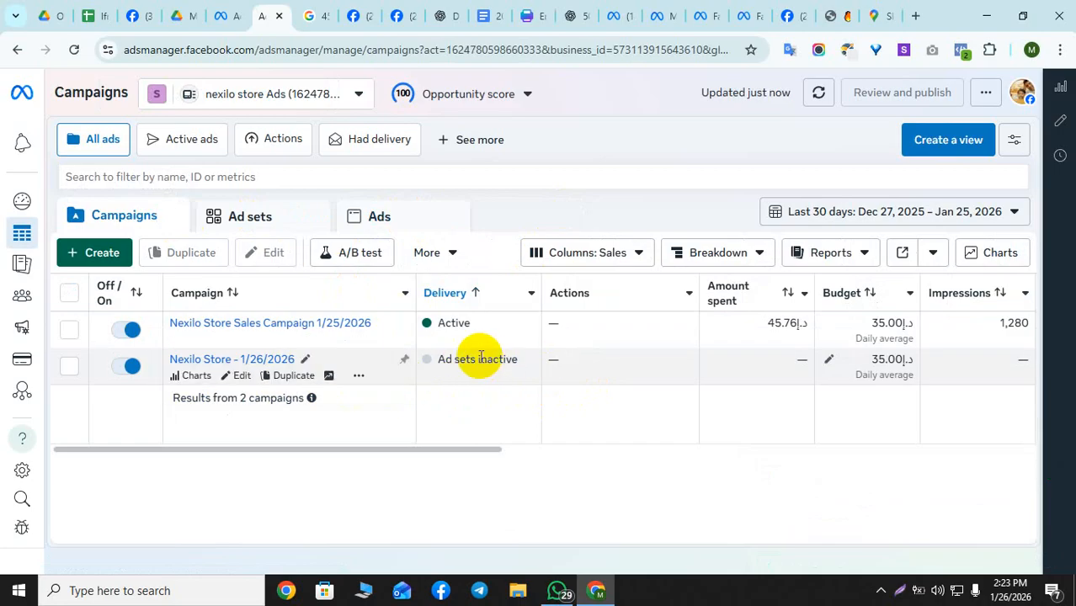